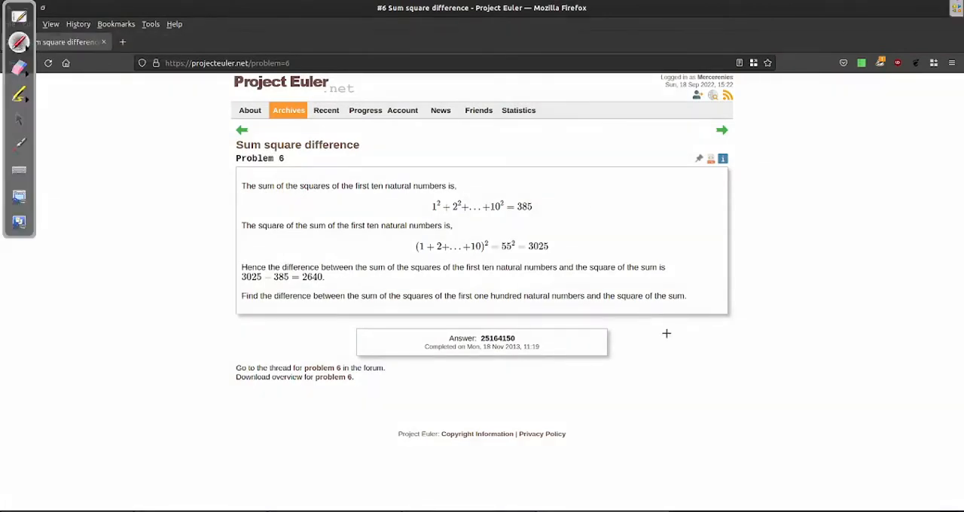
Handwrite 1²+2²+…+100² = ? and (1+2+3+…100)² = ? beside Problem 6.
{"action": "left_click_drag", "start_coordinate": [661, 328], "coordinate": [887, 347]}
{"action": "left_click_drag", "start_coordinate": [660, 399], "coordinate": [885, 404]}
{"action": "left_click_drag", "start_coordinate": [890, 384], "coordinate": [894, 394]}
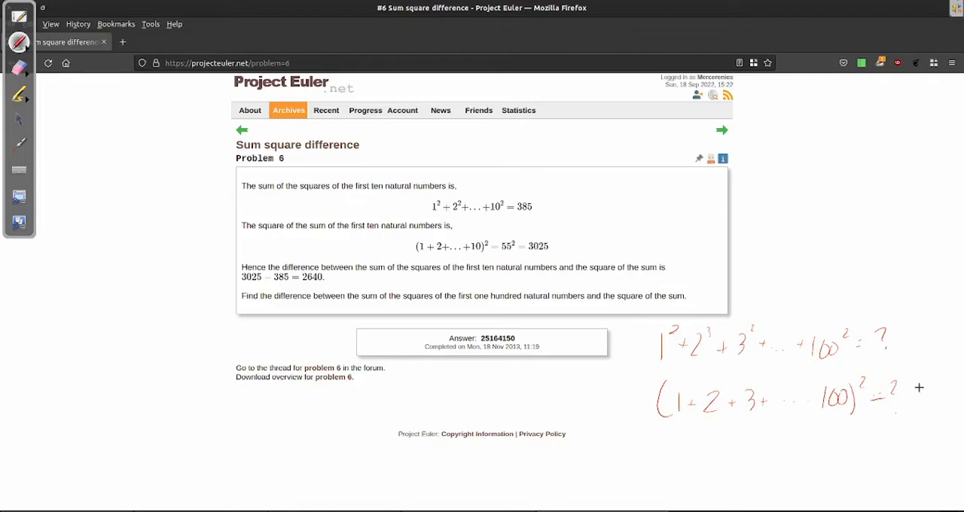
Write (a+b)² = a² + 2ab + b² at the top of the board.
{"action": "mouse_move", "coordinate": [200, 43]}
{"action": "left_mouse_down"}
{"action": "mouse_move", "coordinate": [188, 88]}
{"action": "mouse_move", "coordinate": [218, 78]}
{"action": "left_mouse_up"}
{"action": "left_click_drag", "start_coordinate": [225, 69], "coordinate": [243, 82]}
{"action": "mouse_move", "coordinate": [254, 47]}
{"action": "left_mouse_down"}
{"action": "mouse_move", "coordinate": [252, 96]}
{"action": "mouse_move", "coordinate": [280, 55]}
{"action": "mouse_move", "coordinate": [302, 85]}
{"action": "mouse_move", "coordinate": [330, 97]}
{"action": "left_mouse_up"}
{"action": "left_click_drag", "start_coordinate": [340, 65], "coordinate": [350, 74]}
{"action": "left_click_drag", "start_coordinate": [357, 85], "coordinate": [390, 95]}
{"action": "mouse_move", "coordinate": [395, 85]}
{"action": "left_mouse_down"}
{"action": "mouse_move", "coordinate": [419, 94]}
{"action": "mouse_move", "coordinate": [449, 80]}
{"action": "left_mouse_up"}
{"action": "left_click_drag", "start_coordinate": [443, 74], "coordinate": [443, 87]}
{"action": "mouse_move", "coordinate": [455, 64]}
{"action": "left_mouse_down"}
{"action": "mouse_move", "coordinate": [457, 98]}
{"action": "mouse_move", "coordinate": [482, 71]}
{"action": "left_mouse_up"}
Underline a² and b², mark 2ab > 0, and conclude (a+b)² > a² + b².
{"action": "left_click_drag", "start_coordinate": [313, 103], "coordinate": [345, 103]}
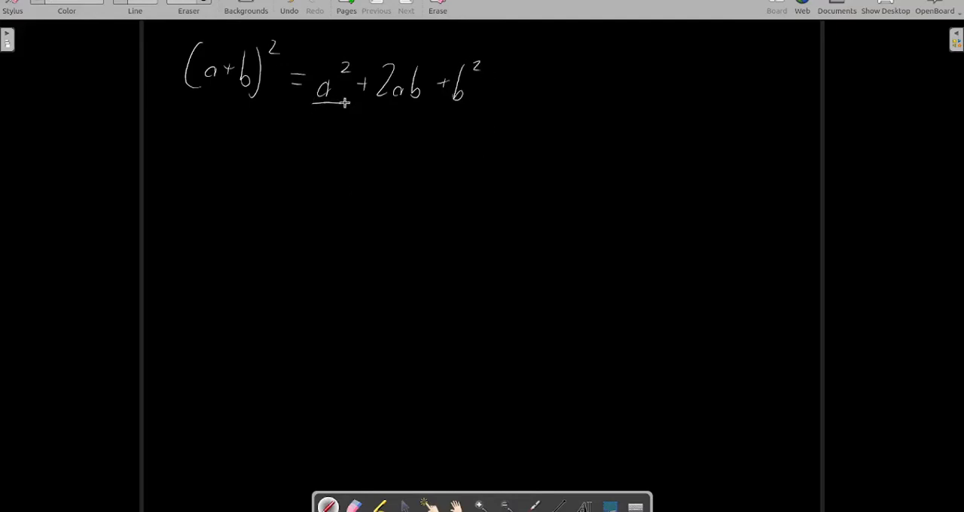
{"action": "left_click_drag", "start_coordinate": [449, 109], "coordinate": [472, 108]}
{"action": "mouse_move", "coordinate": [423, 45]}
{"action": "left_mouse_down"}
{"action": "mouse_move", "coordinate": [406, 54]}
{"action": "mouse_move", "coordinate": [426, 41]}
{"action": "left_mouse_up"}
{"action": "left_click_drag", "start_coordinate": [500, 66], "coordinate": [501, 92]}
{"action": "mouse_move", "coordinate": [534, 86]}
{"action": "left_mouse_down"}
{"action": "mouse_move", "coordinate": [536, 99]}
{"action": "mouse_move", "coordinate": [554, 79]}
{"action": "left_mouse_up"}
{"action": "left_click_drag", "start_coordinate": [557, 88], "coordinate": [566, 87]}
{"action": "mouse_move", "coordinate": [583, 69]}
{"action": "left_mouse_down"}
{"action": "mouse_move", "coordinate": [579, 108]}
{"action": "mouse_move", "coordinate": [608, 83]}
{"action": "left_mouse_up"}
{"action": "left_click_drag", "start_coordinate": [655, 61], "coordinate": [627, 121]}
Add the parenthetical note (Assuming a,b > 0).
{"action": "mouse_move", "coordinate": [652, 114]}
{"action": "left_mouse_down"}
{"action": "mouse_move", "coordinate": [664, 94]}
{"action": "mouse_move", "coordinate": [702, 111]}
{"action": "left_mouse_up"}
{"action": "left_click_drag", "start_coordinate": [703, 105], "coordinate": [771, 118]}
{"action": "left_click_drag", "start_coordinate": [772, 116], "coordinate": [768, 123]}
{"action": "mouse_move", "coordinate": [781, 93]}
{"action": "left_mouse_down"}
{"action": "mouse_move", "coordinate": [783, 116]}
{"action": "mouse_move", "coordinate": [801, 113]}
{"action": "left_mouse_up"}
{"action": "left_click_drag", "start_coordinate": [825, 98], "coordinate": [824, 99]}
{"action": "left_click_drag", "start_coordinate": [833, 78], "coordinate": [832, 131]}
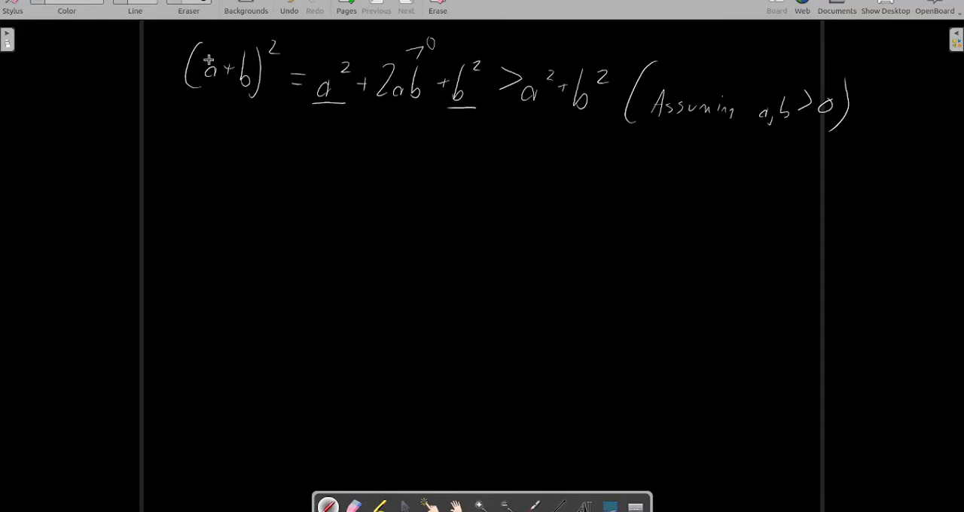
Write (a+b+c)² = a² + b² + c² + 2ab + 2ac + 2bc below.
{"action": "left_click_drag", "start_coordinate": [181, 138], "coordinate": [167, 184]}
{"action": "mouse_move", "coordinate": [192, 164]}
{"action": "left_mouse_down"}
{"action": "mouse_move", "coordinate": [193, 175]}
{"action": "mouse_move", "coordinate": [223, 175]}
{"action": "left_mouse_up"}
{"action": "mouse_move", "coordinate": [251, 145]}
{"action": "left_mouse_down"}
{"action": "mouse_move", "coordinate": [255, 182]}
{"action": "mouse_move", "coordinate": [292, 175]}
{"action": "left_mouse_up"}
{"action": "left_click_drag", "start_coordinate": [311, 178], "coordinate": [309, 193]}
{"action": "left_click_drag", "start_coordinate": [329, 161], "coordinate": [336, 170]}
{"action": "left_click_drag", "start_coordinate": [355, 159], "coordinate": [360, 192]}
{"action": "left_click_drag", "start_coordinate": [369, 160], "coordinate": [403, 193]}
{"action": "left_click_drag", "start_coordinate": [417, 161], "coordinate": [467, 197]}
{"action": "left_click_drag", "start_coordinate": [479, 189], "coordinate": [491, 197]}
{"action": "mouse_move", "coordinate": [501, 179]}
{"action": "left_mouse_down"}
{"action": "mouse_move", "coordinate": [515, 198]}
{"action": "mouse_move", "coordinate": [537, 198]}
{"action": "left_mouse_up"}
{"action": "mouse_move", "coordinate": [557, 179]}
{"action": "left_mouse_down"}
{"action": "mouse_move", "coordinate": [592, 198]}
{"action": "mouse_move", "coordinate": [586, 204]}
{"action": "left_mouse_up"}
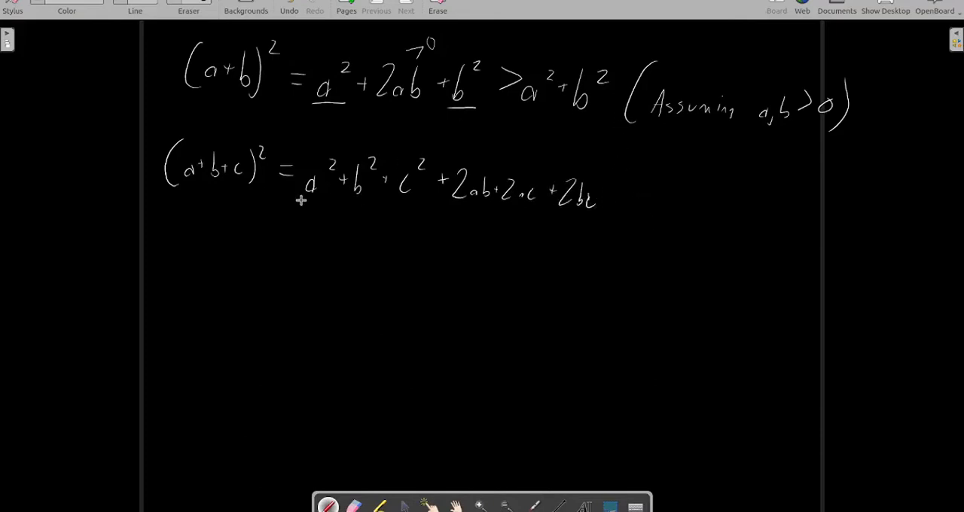
Underline the squares, mark the cross terms > 0, and conclude (a+b+c)² > a² + b² + c².
{"action": "left_click_drag", "start_coordinate": [301, 200], "coordinate": [323, 199]}
{"action": "left_click_drag", "start_coordinate": [350, 197], "coordinate": [367, 197]}
{"action": "left_click_drag", "start_coordinate": [397, 199], "coordinate": [413, 197]}
{"action": "left_click_drag", "start_coordinate": [457, 164], "coordinate": [592, 175]}
{"action": "left_click_drag", "start_coordinate": [511, 159], "coordinate": [515, 167]}
{"action": "left_click_drag", "start_coordinate": [527, 157], "coordinate": [526, 158]}
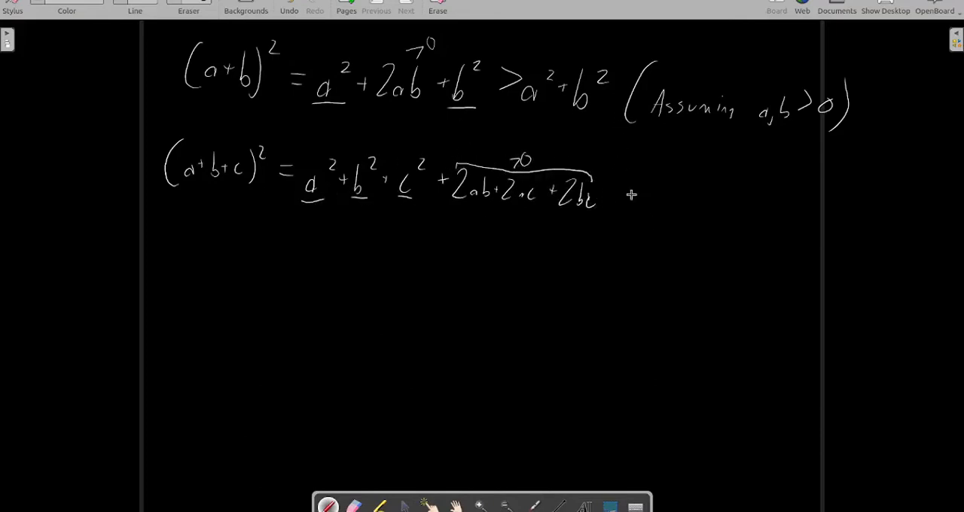
{"action": "left_click_drag", "start_coordinate": [613, 182], "coordinate": [616, 209]}
{"action": "left_click_drag", "start_coordinate": [458, 205], "coordinate": [590, 177]}
{"action": "mouse_move", "coordinate": [657, 202]}
{"action": "left_mouse_down"}
{"action": "mouse_move", "coordinate": [660, 215]}
{"action": "mouse_move", "coordinate": [682, 203]}
{"action": "left_mouse_up"}
{"action": "mouse_move", "coordinate": [692, 201]}
{"action": "left_mouse_down"}
{"action": "mouse_move", "coordinate": [694, 222]}
{"action": "mouse_move", "coordinate": [746, 217]}
{"action": "left_mouse_up"}
{"action": "left_click_drag", "start_coordinate": [764, 193], "coordinate": [771, 203]}
Add 'and so on' dots, then write (1+2+…+100)² − (1²+2²+…+100²) = ☆.
{"action": "mouse_move", "coordinate": [245, 209]}
{"action": "left_mouse_down"}
{"action": "mouse_move", "coordinate": [245, 226]}
{"action": "mouse_move", "coordinate": [286, 252]}
{"action": "left_mouse_up"}
{"action": "left_click_drag", "start_coordinate": [297, 253], "coordinate": [315, 248]}
{"action": "left_click_drag", "start_coordinate": [264, 287], "coordinate": [261, 330]}
{"action": "left_click_drag", "start_coordinate": [280, 303], "coordinate": [280, 324]}
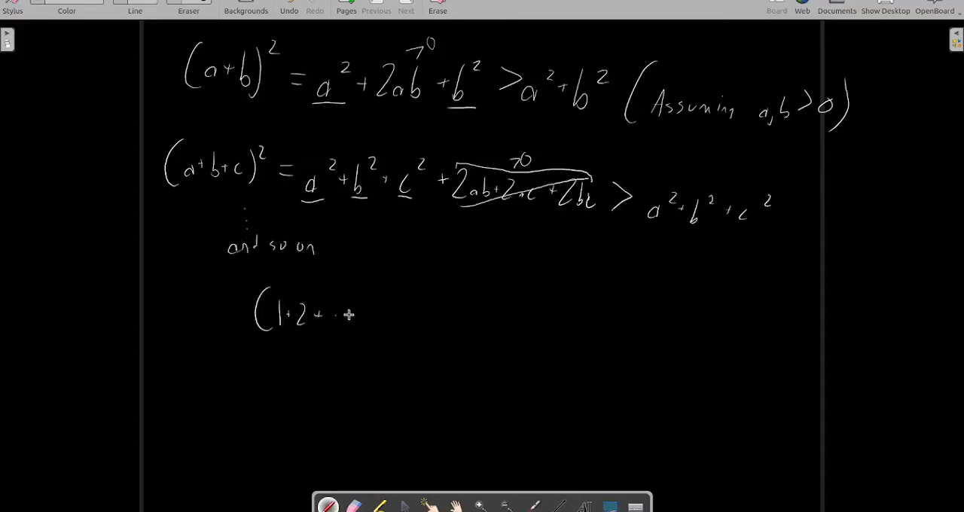
{"action": "left_click_drag", "start_coordinate": [390, 301], "coordinate": [402, 322]}
{"action": "mouse_move", "coordinate": [414, 297]}
{"action": "left_mouse_down"}
{"action": "mouse_move", "coordinate": [419, 340]}
{"action": "mouse_move", "coordinate": [437, 300]}
{"action": "mouse_move", "coordinate": [464, 319]}
{"action": "left_mouse_up"}
{"action": "left_click_drag", "start_coordinate": [494, 288], "coordinate": [488, 348]}
{"action": "mouse_move", "coordinate": [509, 311]}
{"action": "left_mouse_down"}
{"action": "mouse_move", "coordinate": [511, 333]}
{"action": "mouse_move", "coordinate": [553, 336]}
{"action": "left_mouse_up"}
{"action": "left_click_drag", "start_coordinate": [615, 316], "coordinate": [642, 331]}
{"action": "left_click_drag", "start_coordinate": [652, 298], "coordinate": [656, 346]}
{"action": "left_click_drag", "start_coordinate": [712, 332], "coordinate": [733, 322]}
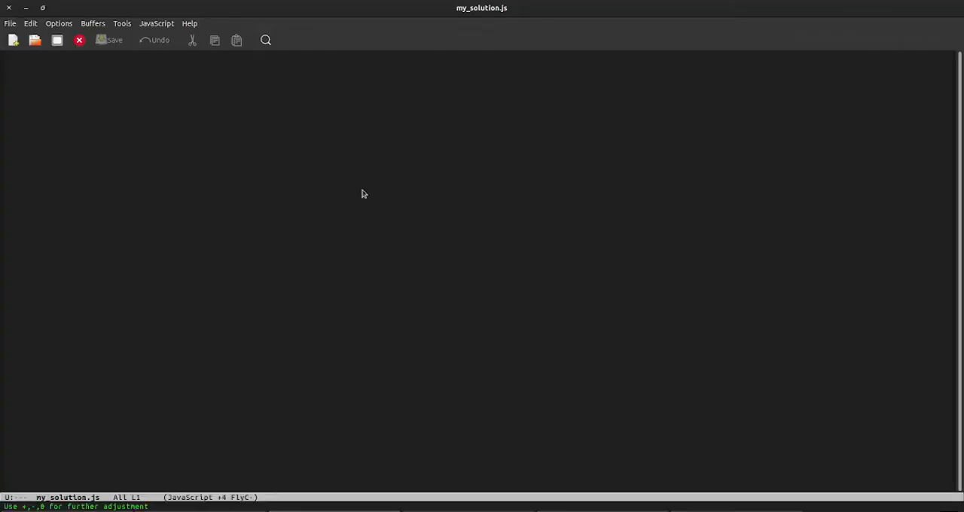
{"action": "type", "text": "let sum = 0; let sumOfSquares = 0; for (let i = 1; i < "}
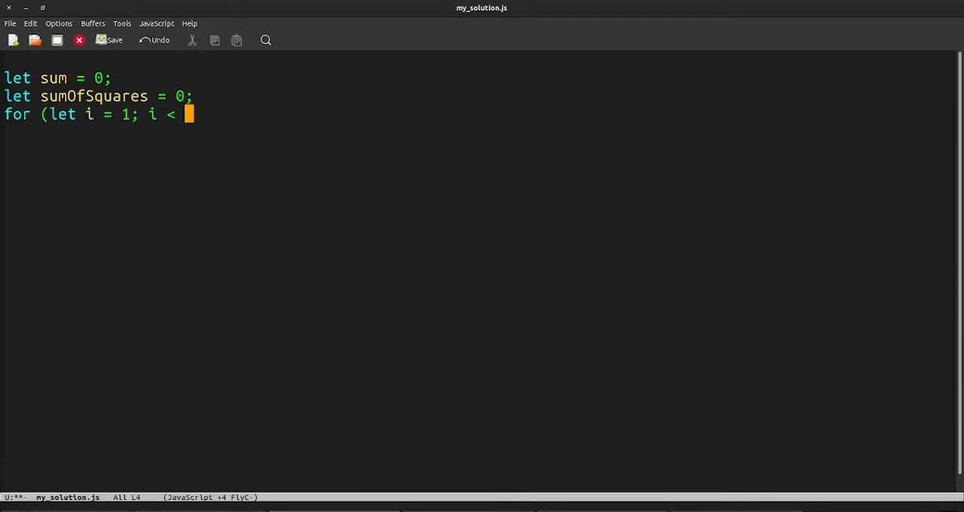
{"action": "type", "text": "= 100; i++) {"}
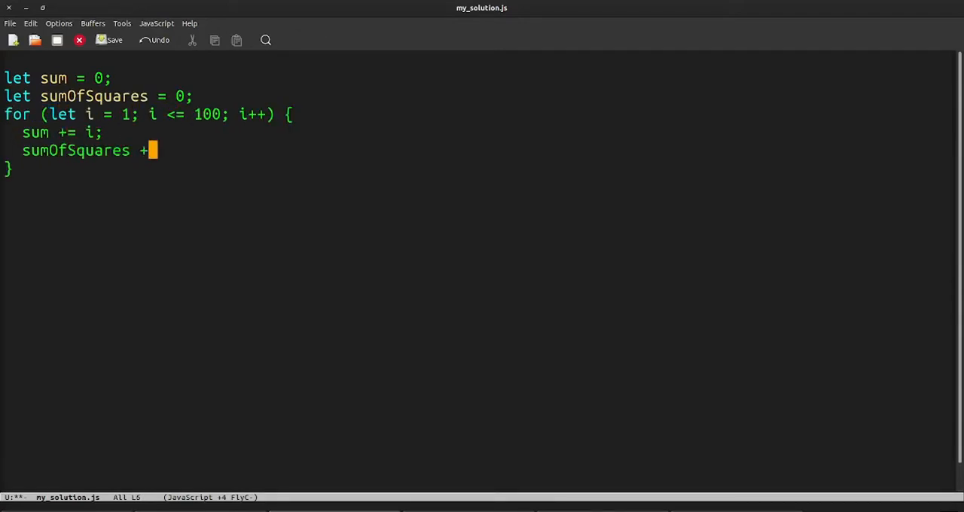
{"action": "type", "text": " sum += i; sumOfSquares += (i * i); }  const squareOfSum = sum * sum; cons"}
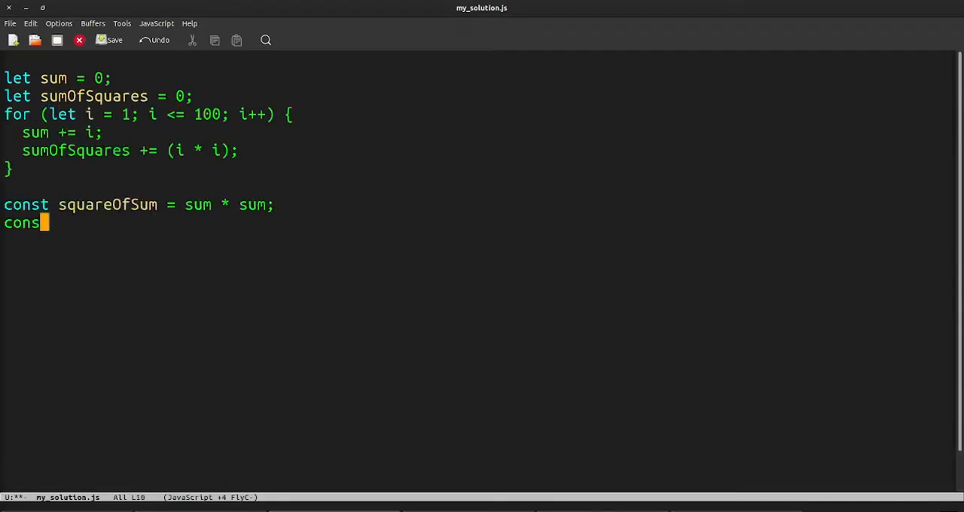
{"action": "type", "text": "ole.log(squareOfSum - sumOfSquares);"}
Finish the squareOfSum − sumOfSquares print line, save my_solution.js, and run it with node, getting 25164150.
{"action": "key", "text": "Return"}
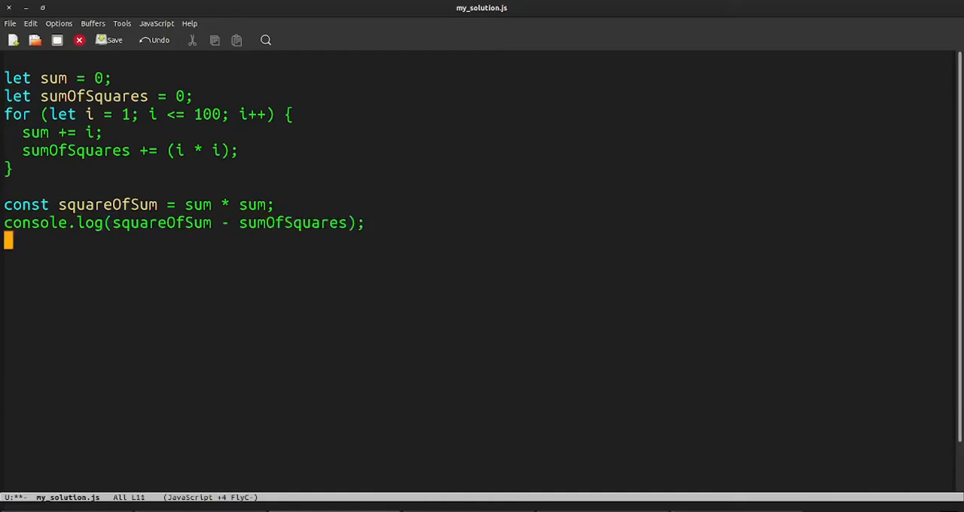
{"action": "key", "text": "ctrl+x"}
{"action": "key", "text": "ctrl+s"}
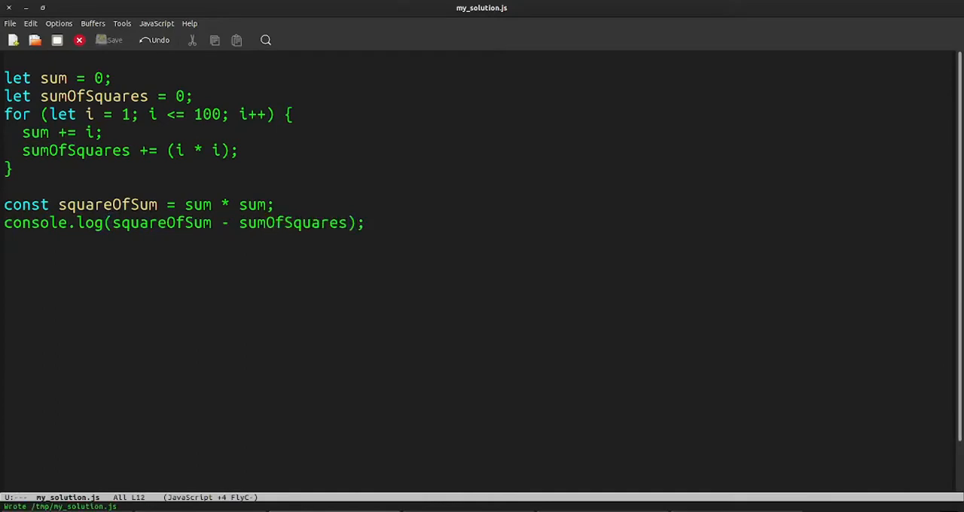
{"action": "key", "text": "alt+exclam"}
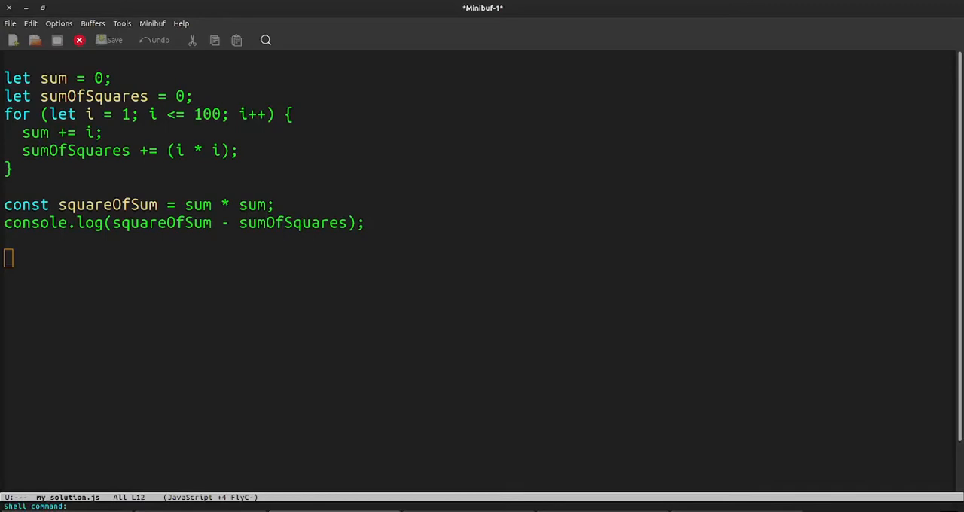
{"action": "type", "text": "node my_osl"}
{"action": "key", "text": "Return"}
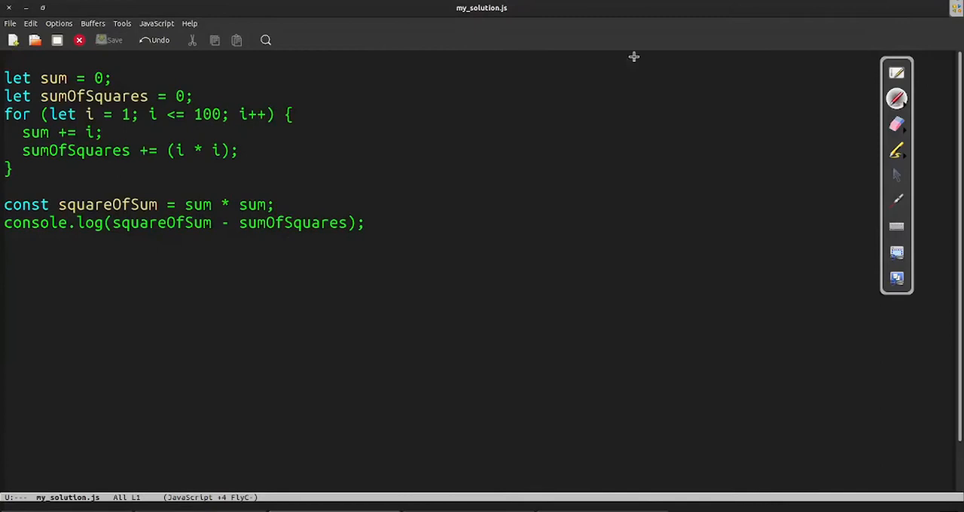
Handwrite underlined Var, let and Const column headings over the editor.
{"action": "left_click_drag", "start_coordinate": [443, 84], "coordinate": [479, 89]}
{"action": "left_click_drag", "start_coordinate": [443, 114], "coordinate": [482, 113]}
{"action": "left_click_drag", "start_coordinate": [580, 80], "coordinate": [639, 113]}
{"action": "left_click_drag", "start_coordinate": [737, 93], "coordinate": [771, 105]}
{"action": "left_click_drag", "start_coordinate": [721, 119], "coordinate": [783, 113]}
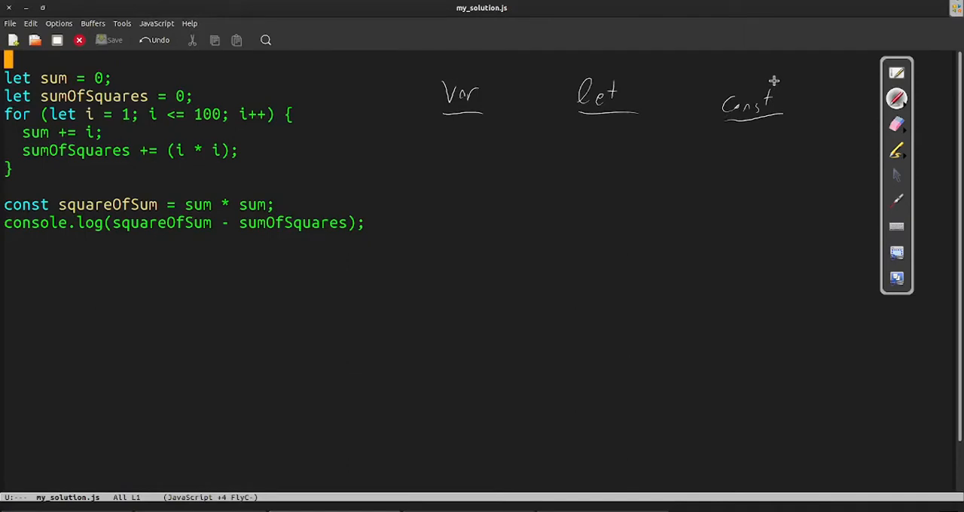
Note Var and let as mutable and Const as immutable.
{"action": "left_click_drag", "start_coordinate": [416, 149], "coordinate": [477, 140]}
{"action": "mouse_move", "coordinate": [568, 148]}
{"action": "left_mouse_down"}
{"action": "mouse_move", "coordinate": [610, 140]}
{"action": "mouse_move", "coordinate": [626, 154]}
{"action": "left_mouse_up"}
{"action": "mouse_move", "coordinate": [711, 145]}
{"action": "left_mouse_down"}
{"action": "mouse_move", "coordinate": [754, 157]}
{"action": "mouse_move", "coordinate": [799, 131]}
{"action": "left_mouse_up"}
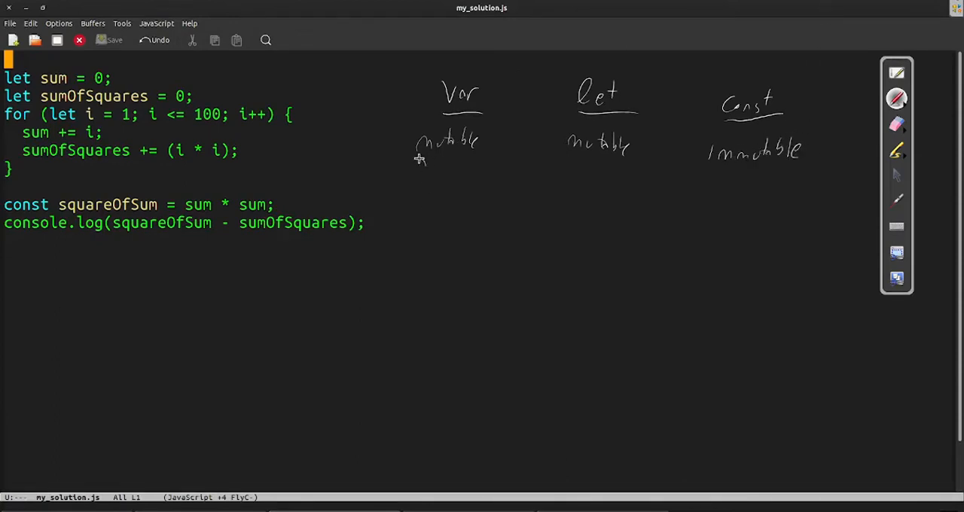
Write function-scope under Var and block-scope under let and Const, erasing a stray stroke.
{"action": "mouse_move", "coordinate": [419, 158]}
{"action": "left_mouse_down"}
{"action": "mouse_move", "coordinate": [452, 181]}
{"action": "mouse_move", "coordinate": [491, 179]}
{"action": "left_mouse_up"}
{"action": "left_click_drag", "start_coordinate": [434, 199], "coordinate": [472, 207]}
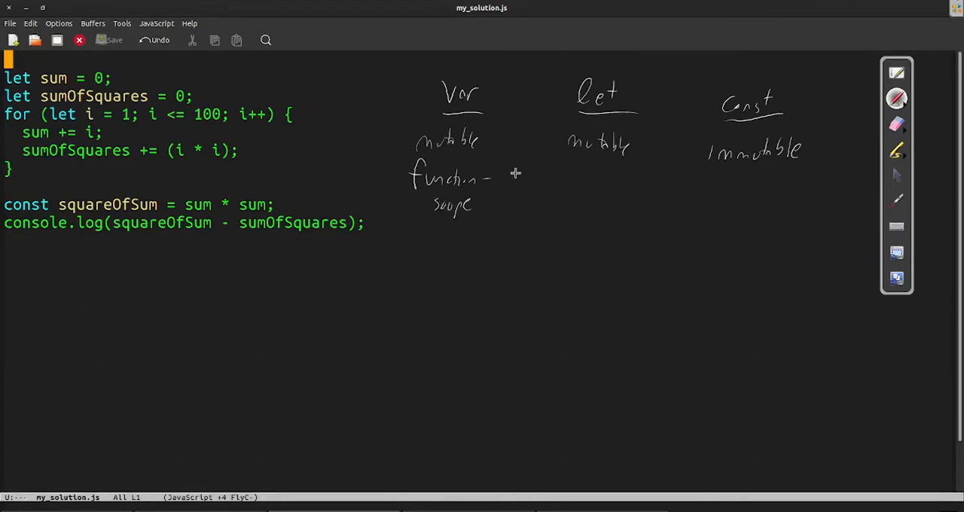
{"action": "mouse_move", "coordinate": [571, 170]}
{"action": "left_mouse_down"}
{"action": "mouse_move", "coordinate": [592, 188]}
{"action": "mouse_move", "coordinate": [619, 182]}
{"action": "mouse_move", "coordinate": [616, 211]}
{"action": "left_mouse_up"}
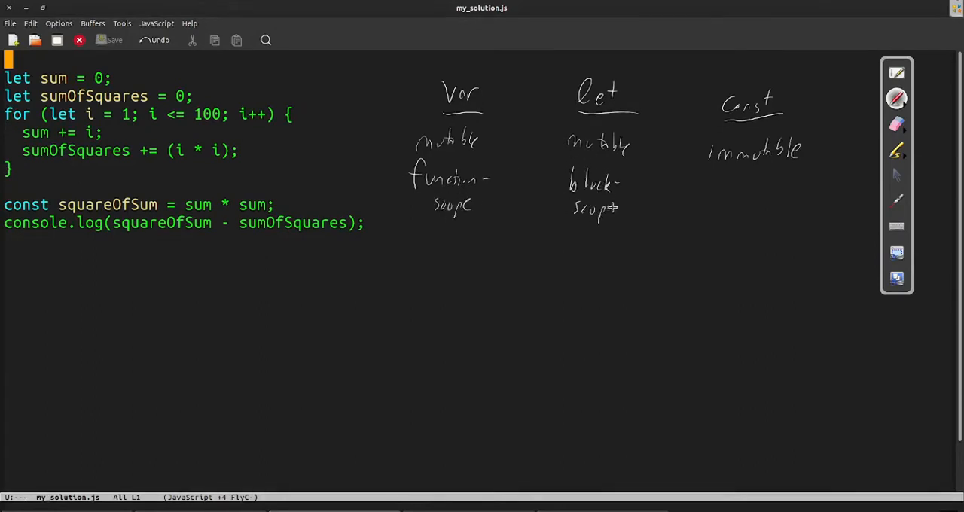
{"action": "mouse_move", "coordinate": [719, 173]}
{"action": "left_mouse_down"}
{"action": "mouse_move", "coordinate": [742, 194]}
{"action": "mouse_move", "coordinate": [783, 188]}
{"action": "mouse_move", "coordinate": [716, 182]}
{"action": "mouse_move", "coordinate": [762, 193]}
{"action": "left_mouse_up"}
{"action": "left_click", "coordinate": [896, 124]}
{"action": "left_click", "coordinate": [901, 93]}
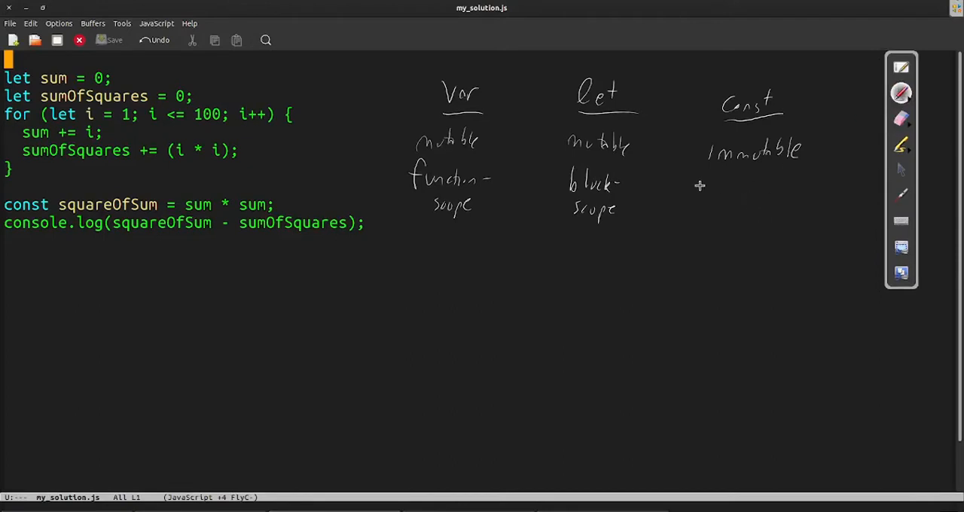
{"action": "mouse_move", "coordinate": [717, 173]}
{"action": "left_mouse_down"}
{"action": "mouse_move", "coordinate": [743, 193]}
{"action": "mouse_move", "coordinate": [786, 181]}
{"action": "left_mouse_up"}
{"action": "left_click_drag", "start_coordinate": [724, 204], "coordinate": [770, 214]}
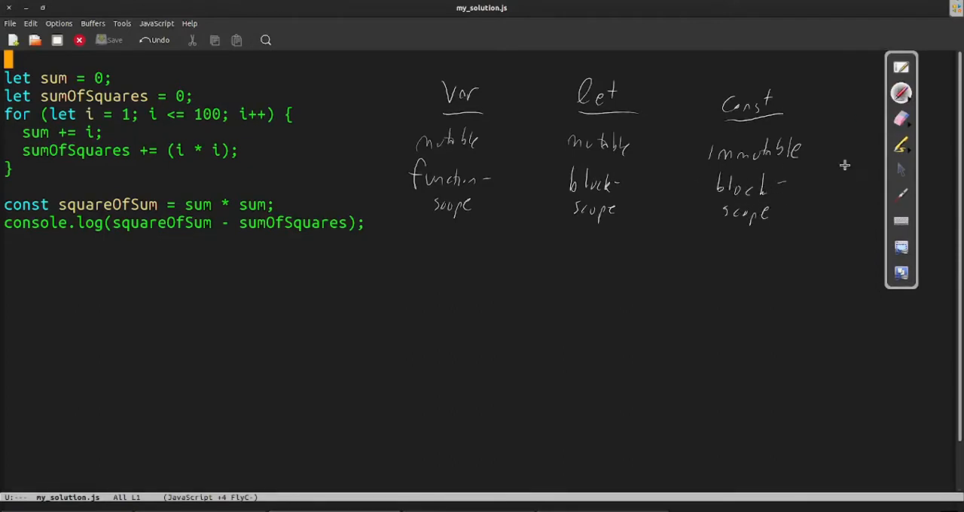
Lay out the makeClosures body with its loop and return line in function.js.
{"action": "left_click", "coordinate": [901, 169]}
{"action": "type", "text": "function makeClosures() {"}
{"action": "key", "text": "Return"}
{"action": "type", "text": "let fs ="}
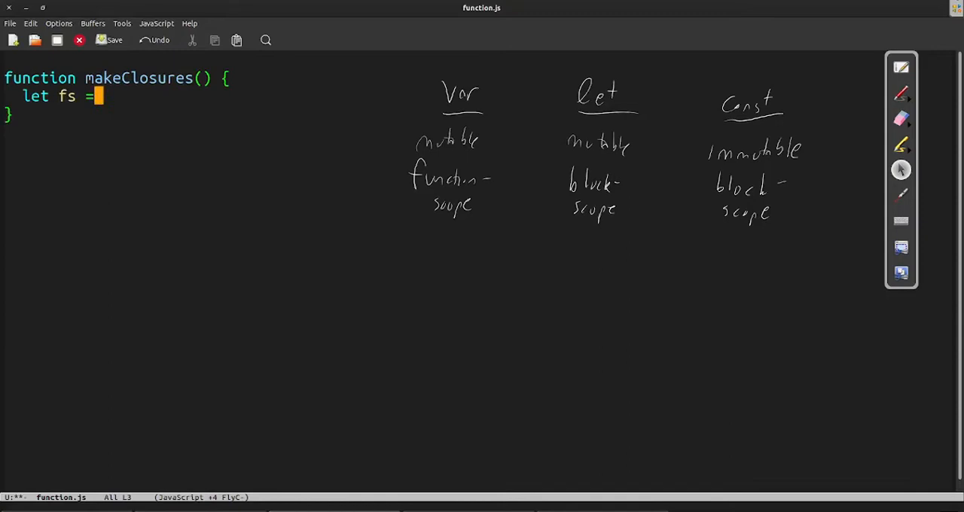
{"action": "type", "text": " [];"}
{"action": "key", "text": "Return"}
{"action": "type", "text": "for (let i = 0; i < 5; i++) {"}
{"action": "key", "text": "Return"}
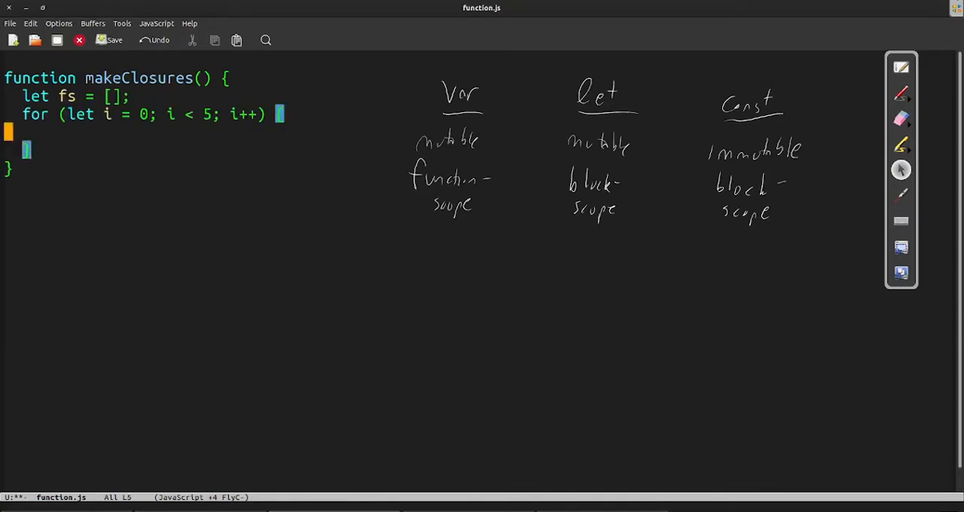
{"action": "key", "text": "Down"}
{"action": "key", "text": "End"}
{"action": "key", "text": "Return"}
{"action": "type", "text": "return fs;fs[i] = (() => i);"}
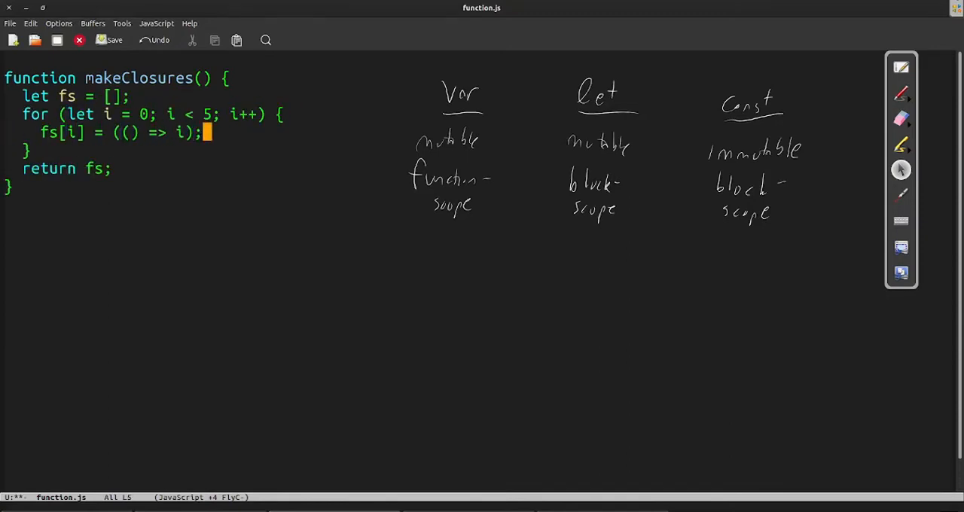
{"action": "key", "text": "Down"}
{"action": "key", "text": "Down"}
{"action": "key", "text": "Down"}
{"action": "key", "text": "End"}
{"action": "key", "text": "Return"}
{"action": "key", "text": "Return"}
{"action": "type", "text": "let arr = "}
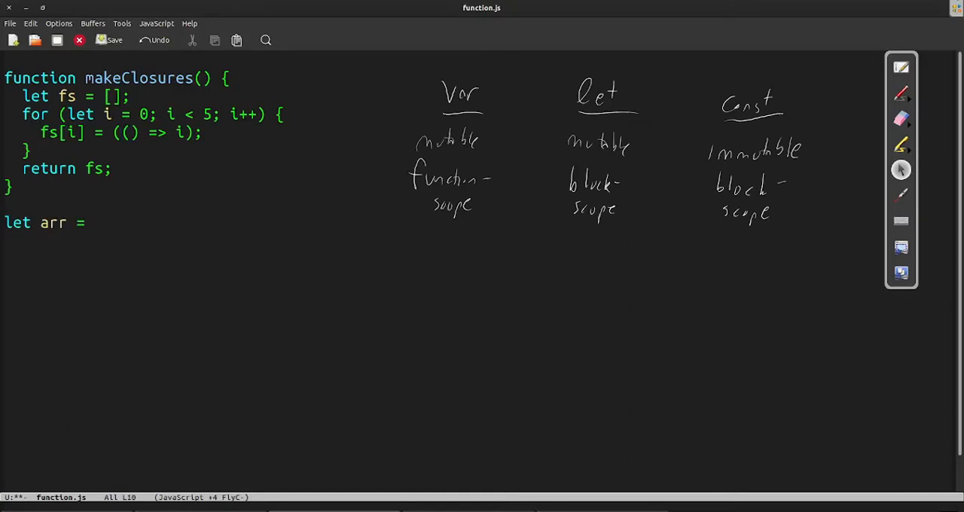
{"action": "type", "text": "makeClosures();"}
Write the loop logging console.log(arr[i]()) and run node function.js, printing 0 through 4.
{"action": "key", "text": "Return"}
{"action": "type", "text": "for (let i = 0; i < 5; i++) {"}
{"action": "key", "text": "Return"}
{"action": "type", "text": "cons"}
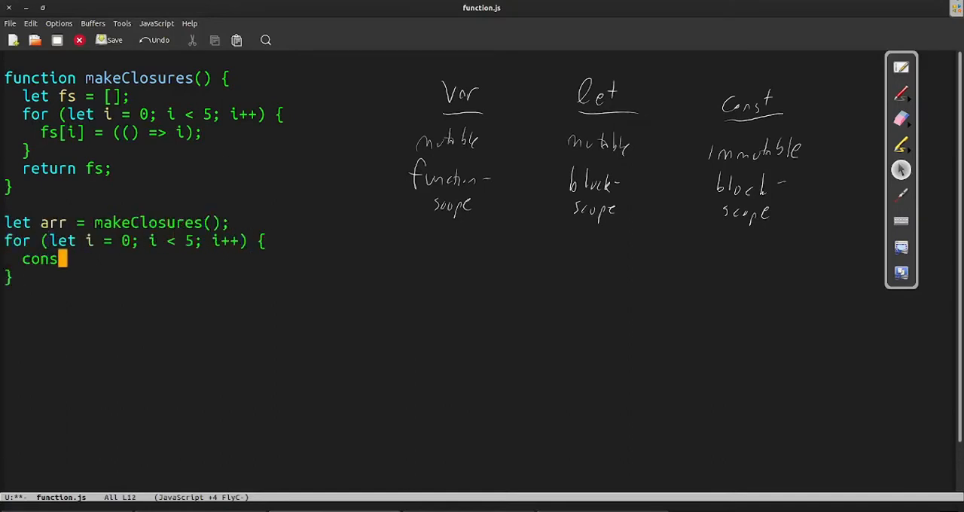
{"action": "type", "text": "ole.log(newVar[i]()"}
{"action": "key", "text": "BackSpace"}
{"action": "key", "text": "BackSpace"}
{"action": "key", "text": "BackSpace"}
{"action": "type", "text": "sole.log(arr[i]"}
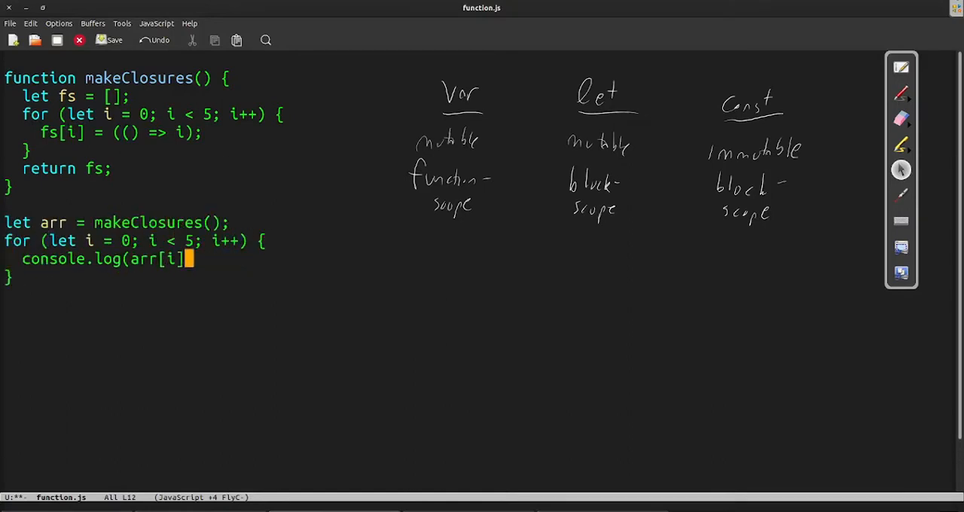
{"action": "type", "text": "());"}
{"action": "key", "text": "Down"}
{"action": "key", "text": "Return"}
{"action": "key", "text": "Return"}
{"action": "key", "text": "alt+exclam"}
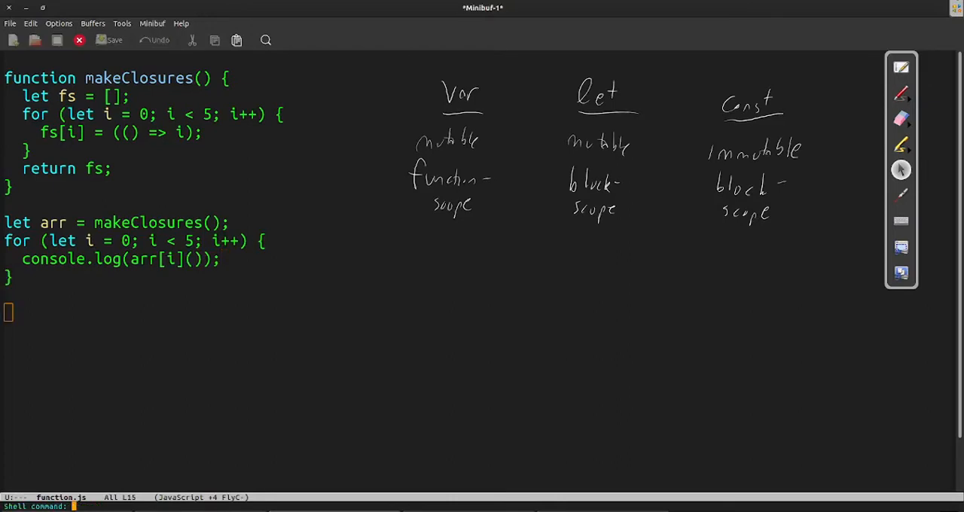
{"action": "type", "text": "node functi"}
{"action": "type", "text": "on.js"}
{"action": "key", "text": "Return"}
{"action": "key", "text": "ctrl+g"}
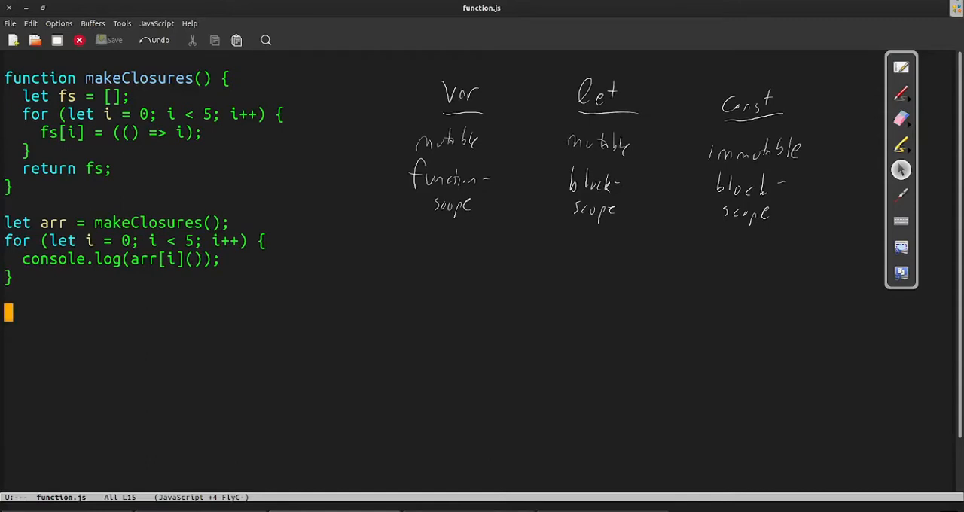
Replace let with var inside makeClosures and save function.js.
{"action": "left_click", "coordinate": [95, 99]}
{"action": "type", "text": "varvarr"}
{"action": "key", "text": "ctrl+x"}
{"action": "key", "text": "ctrl+s"}
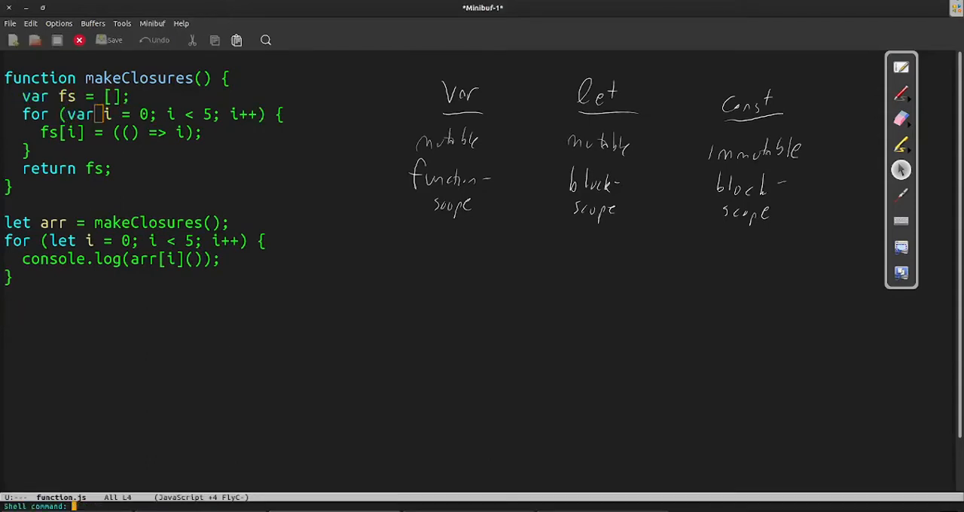
{"action": "key", "text": "alt+greater"}
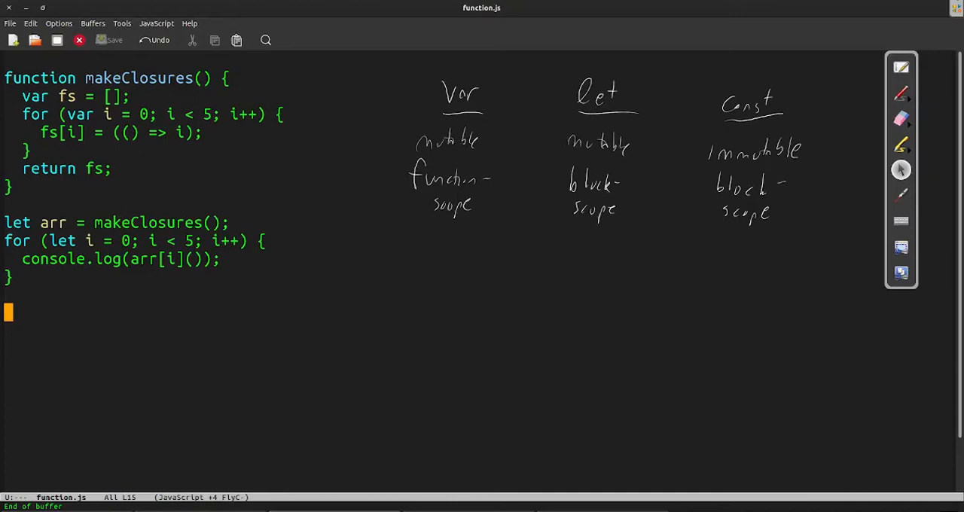
Draw stars above the handwritten let and Const headings, then begin switching buffers.
{"action": "left_click", "coordinate": [902, 93]}
{"action": "left_click_drag", "start_coordinate": [607, 78], "coordinate": [619, 65]}
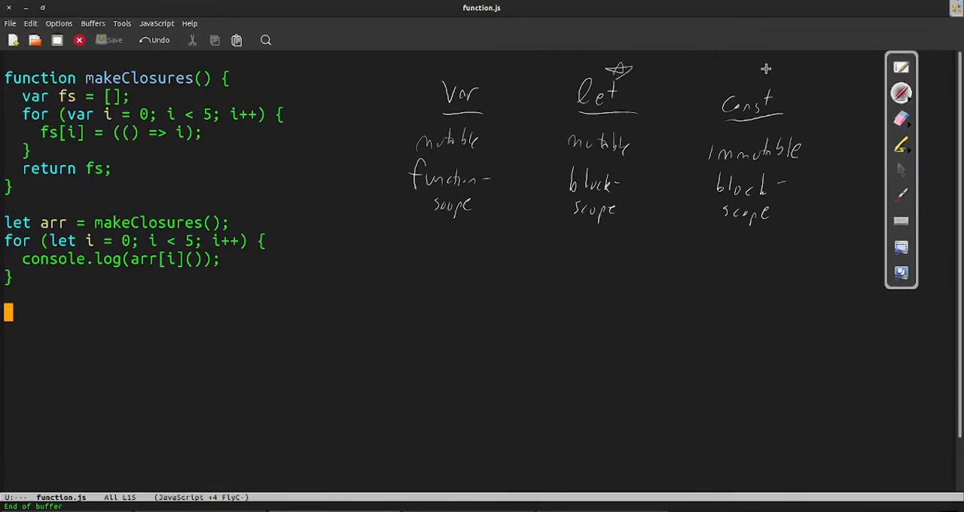
{"action": "left_click_drag", "start_coordinate": [747, 92], "coordinate": [761, 75]}
{"action": "left_click", "coordinate": [901, 171]}
{"action": "key", "text": "ctrl+x"}
{"action": "type", "text": "bsol"}
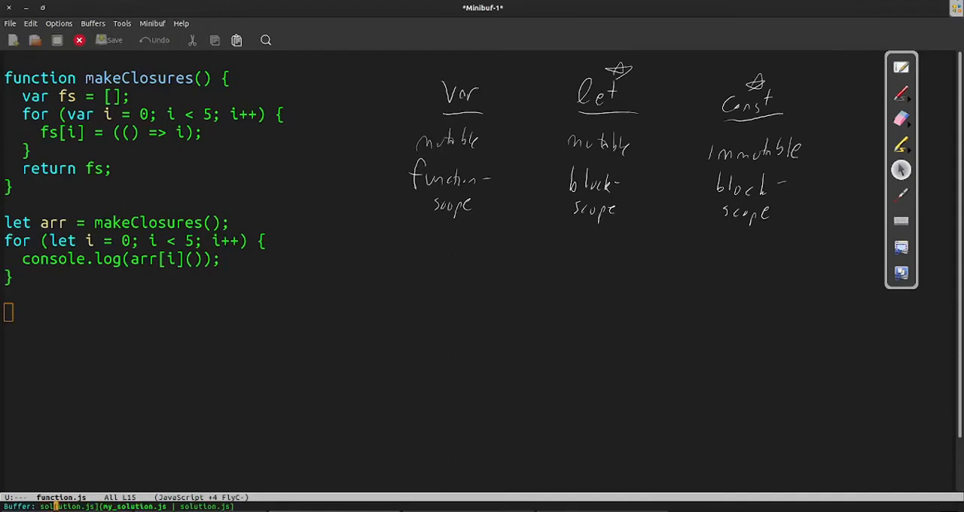
Switch to the my_solution.js buffer and pick up the OpenBoard pen.
{"action": "key", "text": "Return"}
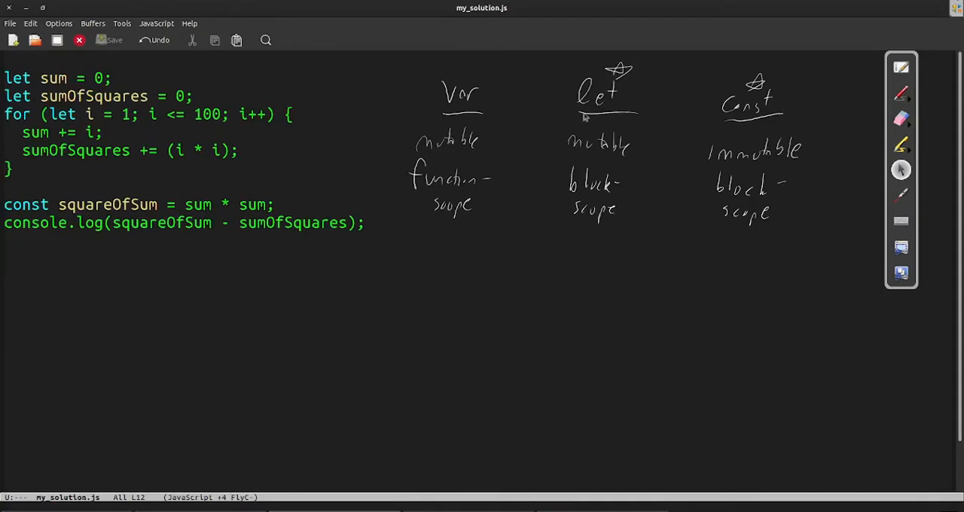
{"action": "left_click", "coordinate": [900, 93]}
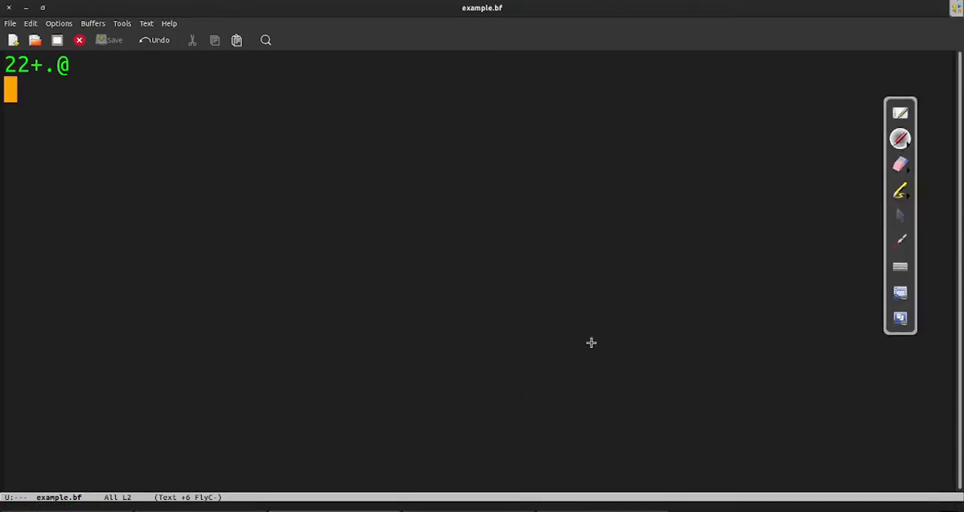
Handwrite 'Stack' in the lower right and box it.
{"action": "left_click_drag", "start_coordinate": [590, 345], "coordinate": [577, 369]}
{"action": "left_click_drag", "start_coordinate": [597, 348], "coordinate": [600, 367]}
{"action": "left_click_drag", "start_coordinate": [592, 360], "coordinate": [624, 369]}
{"action": "left_click_drag", "start_coordinate": [633, 360], "coordinate": [629, 369]}
{"action": "left_click_drag", "start_coordinate": [638, 346], "coordinate": [648, 369]}
{"action": "left_click_drag", "start_coordinate": [571, 336], "coordinate": [652, 333]}
Highlight each 2 in 22+.@ and push two handwritten 2s onto the stack.
{"action": "left_click", "coordinate": [900, 191]}
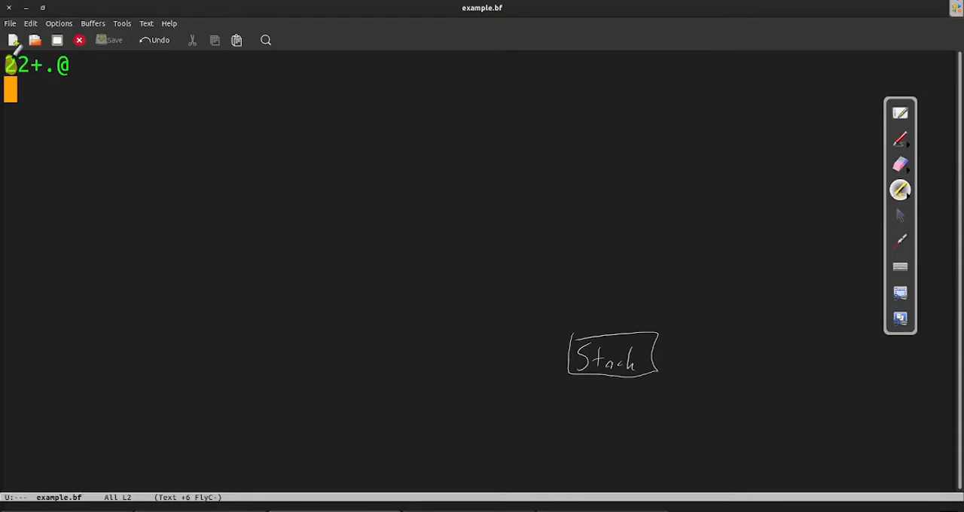
{"action": "left_click", "coordinate": [900, 138]}
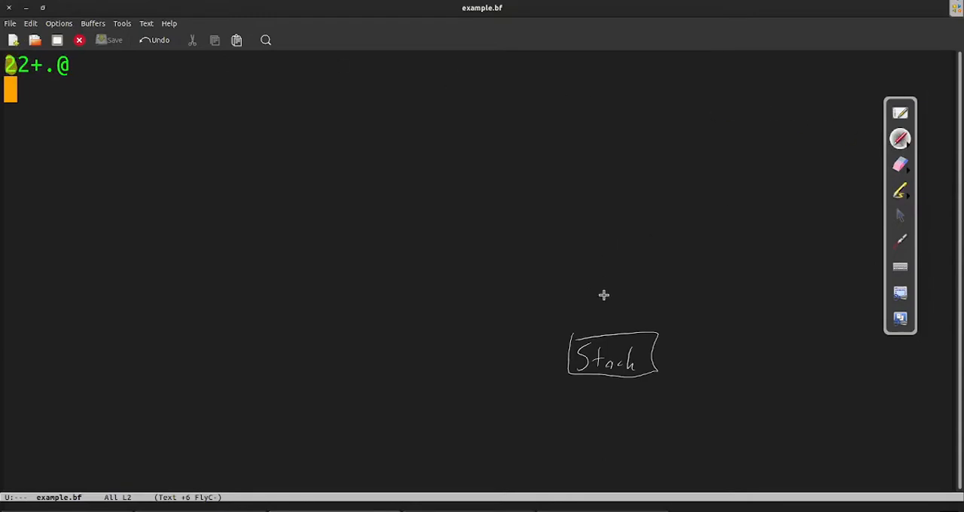
{"action": "left_click_drag", "start_coordinate": [602, 298], "coordinate": [619, 317]}
{"action": "left_click", "coordinate": [900, 191]}
{"action": "left_click_drag", "start_coordinate": [19, 65], "coordinate": [33, 67]}
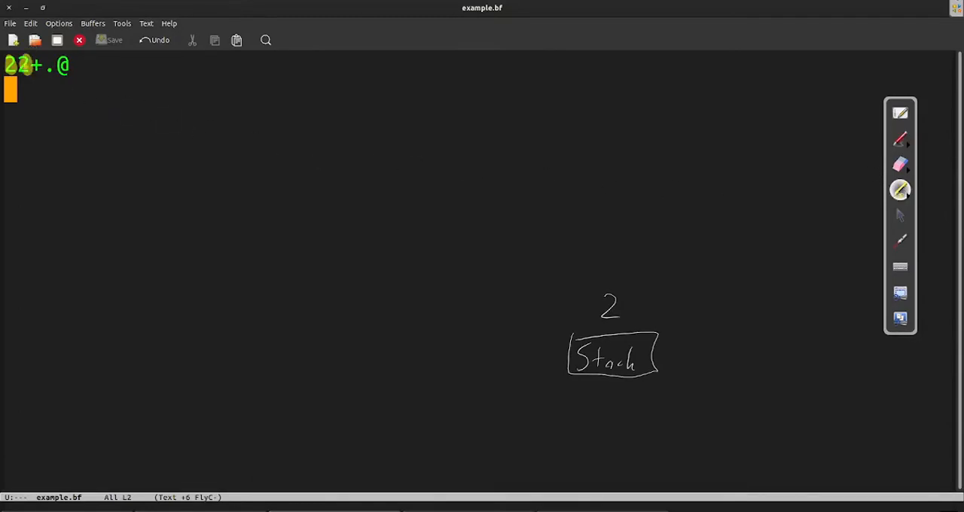
{"action": "left_click", "coordinate": [900, 138]}
{"action": "mouse_move", "coordinate": [601, 253]}
{"action": "left_mouse_down"}
{"action": "mouse_move", "coordinate": [616, 277]}
{"action": "mouse_move", "coordinate": [610, 309]}
{"action": "mouse_move", "coordinate": [622, 313]}
{"action": "left_mouse_up"}
Highlight + and ., replace the 2s with 4 then pop it, and write Output:4.
{"action": "left_click", "coordinate": [900, 190]}
{"action": "left_click", "coordinate": [900, 164]}
{"action": "left_click", "coordinate": [900, 138]}
{"action": "left_click", "coordinate": [900, 191]}
{"action": "left_click", "coordinate": [900, 164]}
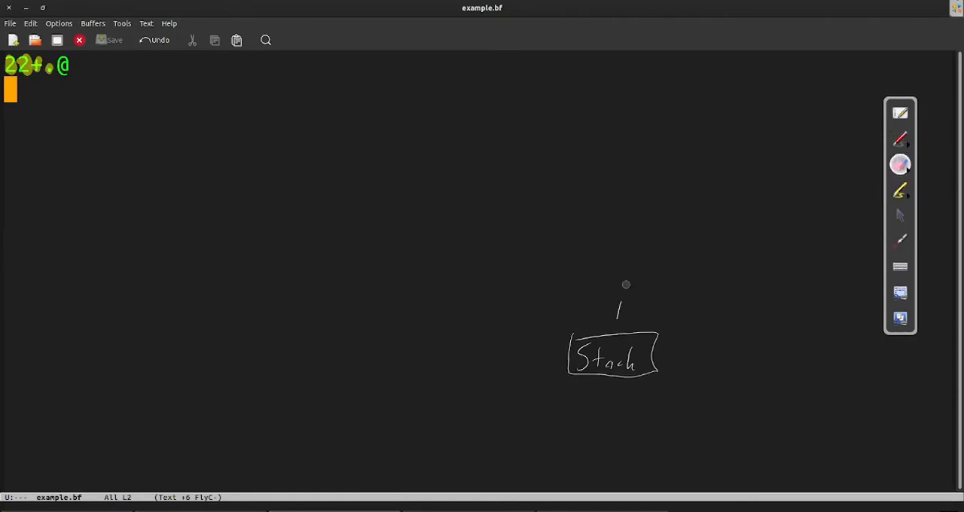
{"action": "left_click", "coordinate": [900, 139]}
{"action": "left_click_drag", "start_coordinate": [687, 392], "coordinate": [790, 411]}
Highlight the @ and label it with an 'end program' arrow.
{"action": "left_click", "coordinate": [900, 191]}
{"action": "left_click_drag", "start_coordinate": [52, 64], "coordinate": [71, 66]}
{"action": "mouse_move", "coordinate": [108, 101]}
{"action": "left_mouse_down"}
{"action": "mouse_move", "coordinate": [69, 84]}
{"action": "mouse_move", "coordinate": [156, 85]}
{"action": "left_mouse_up"}
{"action": "left_click_drag", "start_coordinate": [140, 136], "coordinate": [214, 141]}
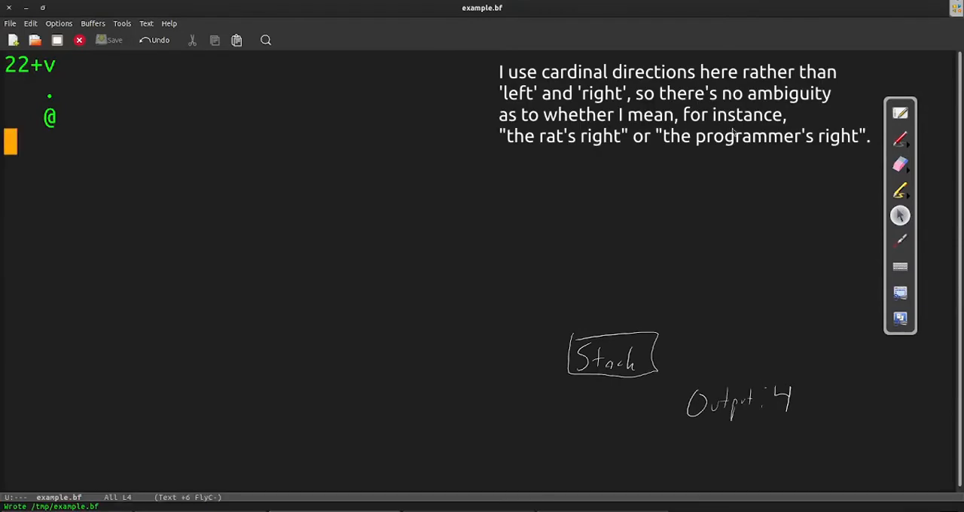
Highlight the v in 22+v, trace the downward path, erase the marks, and respace the Befunge grid.
{"action": "key", "text": "h"}
{"action": "mouse_move", "coordinate": [50, 57]}
{"action": "left_mouse_down"}
{"action": "mouse_move", "coordinate": [49, 74]}
{"action": "mouse_move", "coordinate": [38, 78]}
{"action": "mouse_move", "coordinate": [55, 136]}
{"action": "left_mouse_up"}
{"action": "left_click", "coordinate": [900, 139]}
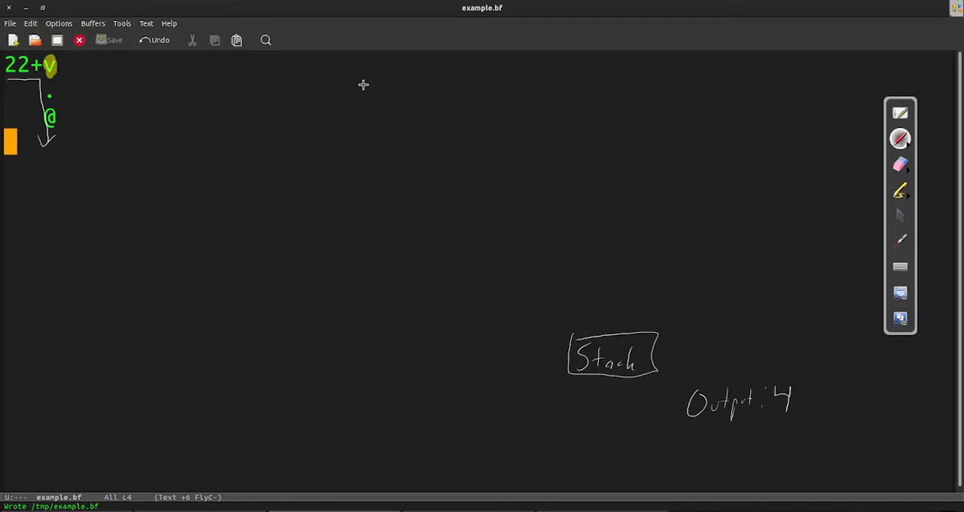
{"action": "left_click", "coordinate": [902, 217]}
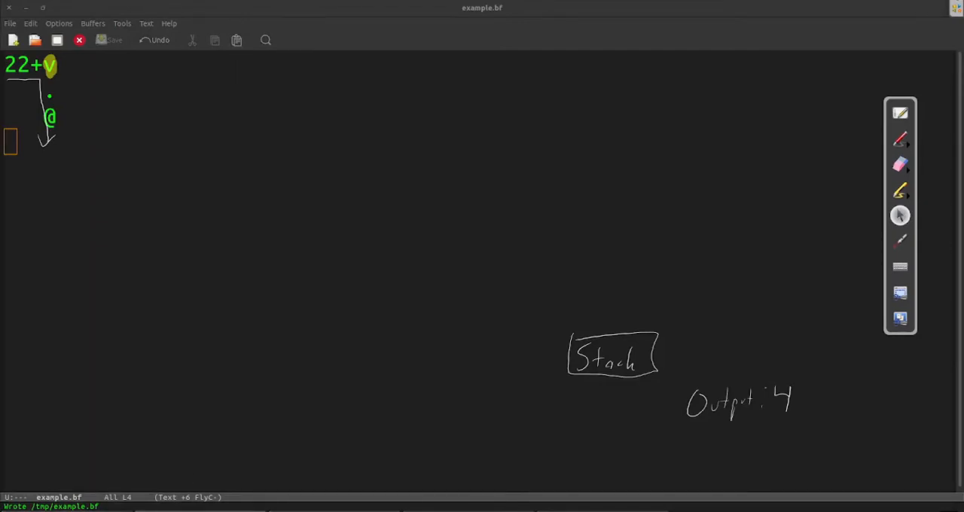
{"action": "left_click", "coordinate": [47, 105]}
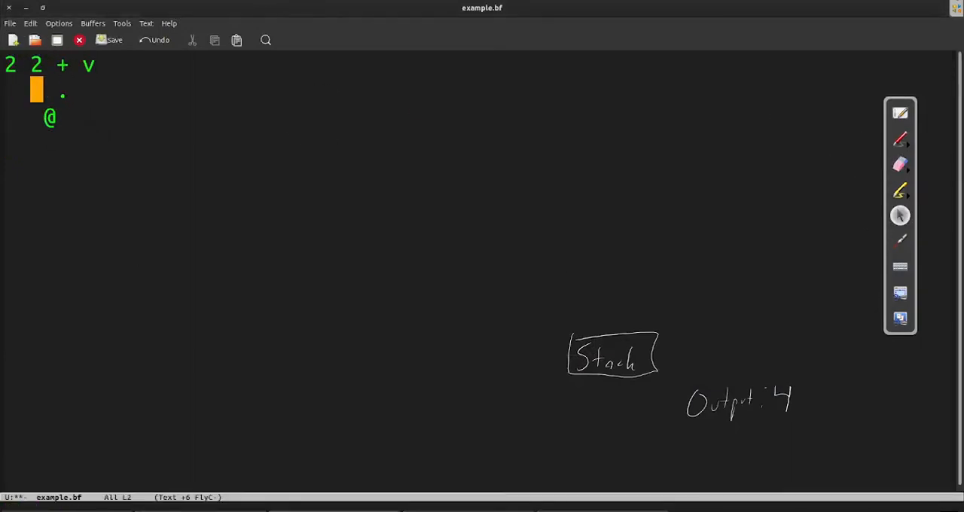
{"action": "key", "text": "Return"}
{"action": "key", "text": "Return"}
{"action": "key", "text": "Return"}
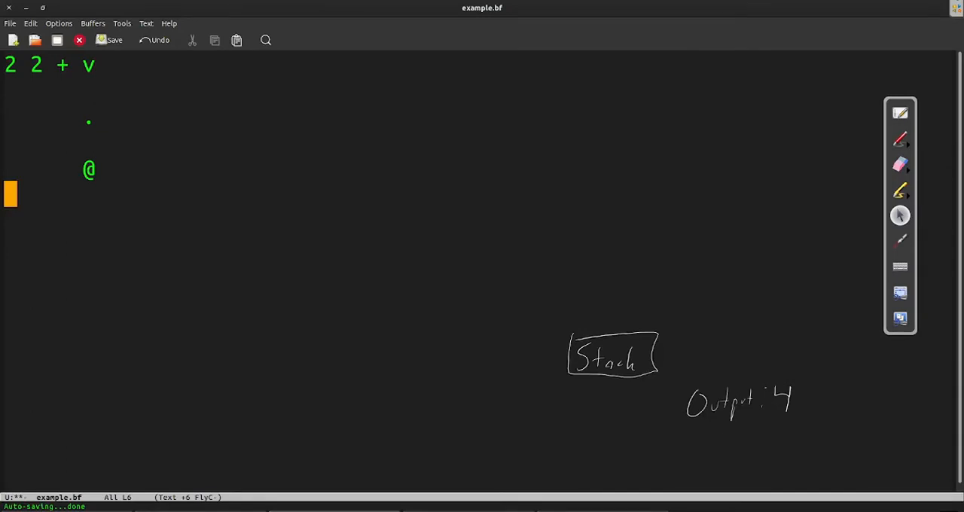
Erase the Stack box and Output:4, then handwrite 0! = 1 and 1! = 1.
{"action": "left_click", "coordinate": [900, 164]}
{"action": "mouse_move", "coordinate": [580, 346]}
{"action": "left_mouse_down"}
{"action": "mouse_move", "coordinate": [649, 391]}
{"action": "mouse_move", "coordinate": [790, 388]}
{"action": "left_mouse_up"}
{"action": "left_click", "coordinate": [900, 138]}
{"action": "left_click_drag", "start_coordinate": [530, 73], "coordinate": [602, 109]}
{"action": "left_click_drag", "start_coordinate": [519, 128], "coordinate": [519, 154]}
{"action": "left_click_drag", "start_coordinate": [603, 126], "coordinate": [602, 154]}
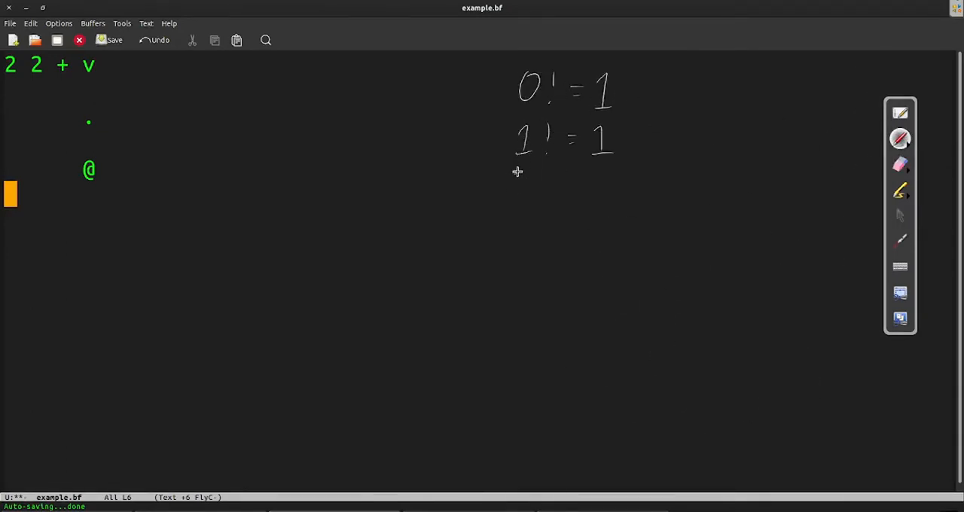
{"action": "left_click_drag", "start_coordinate": [513, 175], "coordinate": [528, 194]}
Handwrite the rows 2! = 2×1 = 2 and 3! = 3×2×1 = 6.
{"action": "left_click_drag", "start_coordinate": [557, 179], "coordinate": [601, 198]}
{"action": "left_click_drag", "start_coordinate": [630, 170], "coordinate": [628, 198]}
{"action": "left_click_drag", "start_coordinate": [671, 173], "coordinate": [688, 193]}
{"action": "mouse_move", "coordinate": [505, 217]}
{"action": "left_mouse_down"}
{"action": "mouse_move", "coordinate": [506, 242]}
{"action": "mouse_move", "coordinate": [530, 238]}
{"action": "left_mouse_up"}
{"action": "mouse_move", "coordinate": [573, 218]}
{"action": "left_mouse_down"}
{"action": "mouse_move", "coordinate": [578, 243]}
{"action": "mouse_move", "coordinate": [659, 238]}
{"action": "left_mouse_up"}
{"action": "left_click_drag", "start_coordinate": [685, 217], "coordinate": [682, 242]}
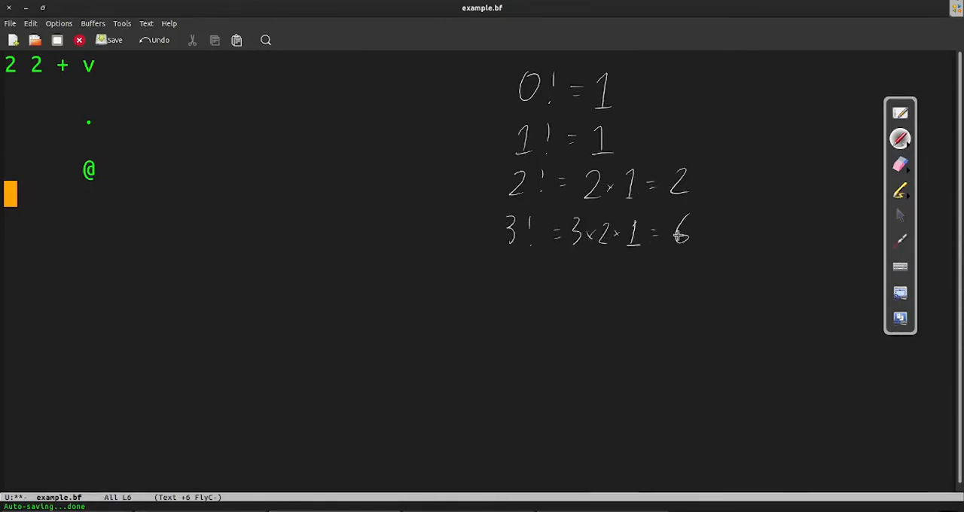
{"action": "left_click_drag", "start_coordinate": [505, 263], "coordinate": [514, 285]}
Handwrite the row 4! = 4×3×2×1 = 24.
{"action": "mouse_move", "coordinate": [527, 266]}
{"action": "left_mouse_down"}
{"action": "mouse_move", "coordinate": [525, 287]}
{"action": "mouse_move", "coordinate": [550, 277]}
{"action": "left_mouse_up"}
{"action": "left_click_drag", "start_coordinate": [560, 267], "coordinate": [596, 291]}
{"action": "mouse_move", "coordinate": [610, 271]}
{"action": "left_mouse_down"}
{"action": "mouse_move", "coordinate": [619, 289]}
{"action": "mouse_move", "coordinate": [640, 295]}
{"action": "left_mouse_up"}
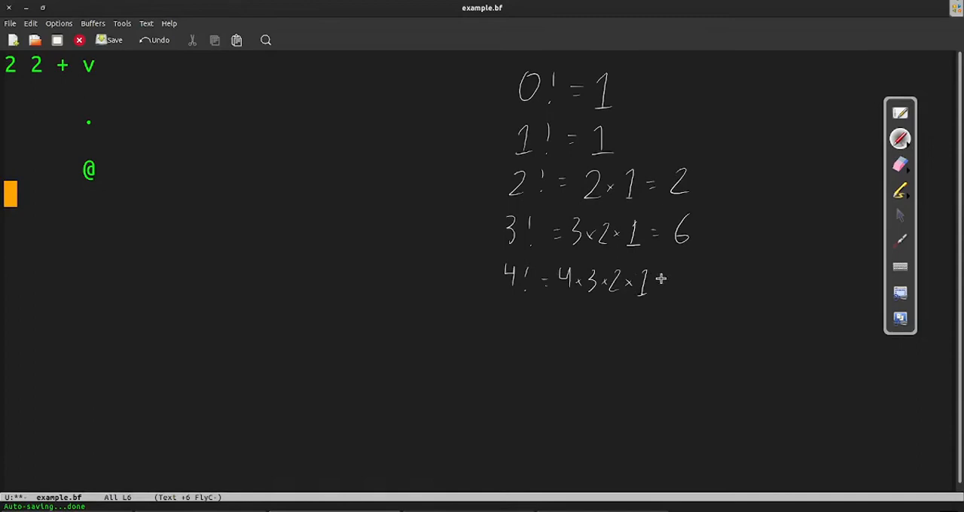
{"action": "left_click_drag", "start_coordinate": [675, 267], "coordinate": [689, 290]}
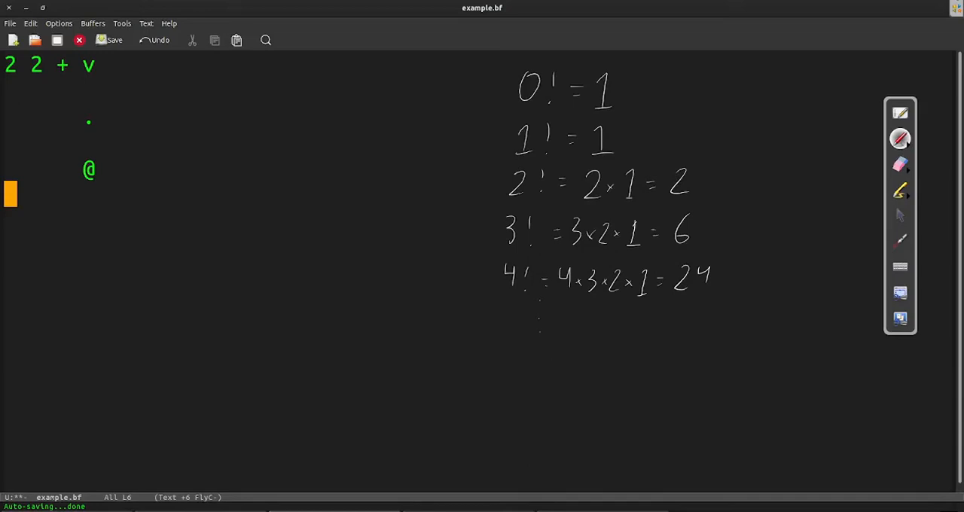
Return to the editor and write the factorial function header, stack setup and first push loop.
{"action": "left_click", "coordinate": [901, 216]}
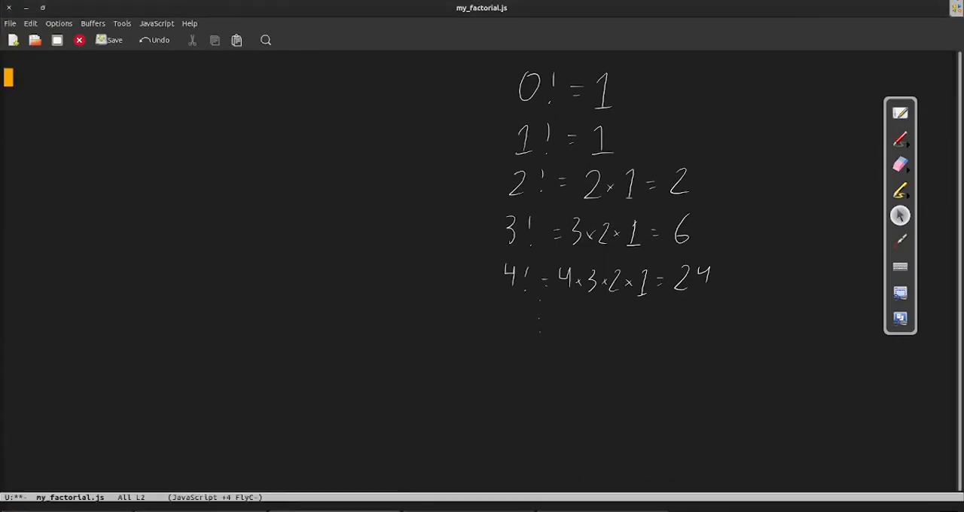
{"action": "type", "text": "function factorial(number) {"}
{"action": "key", "text": "Return"}
{"action": "key", "text": "Return"}
{"action": "type", "text": "}"}
{"action": "key", "text": "Return"}
{"action": "key", "text": "Return"}
{"action": "key", "text": "Up"}
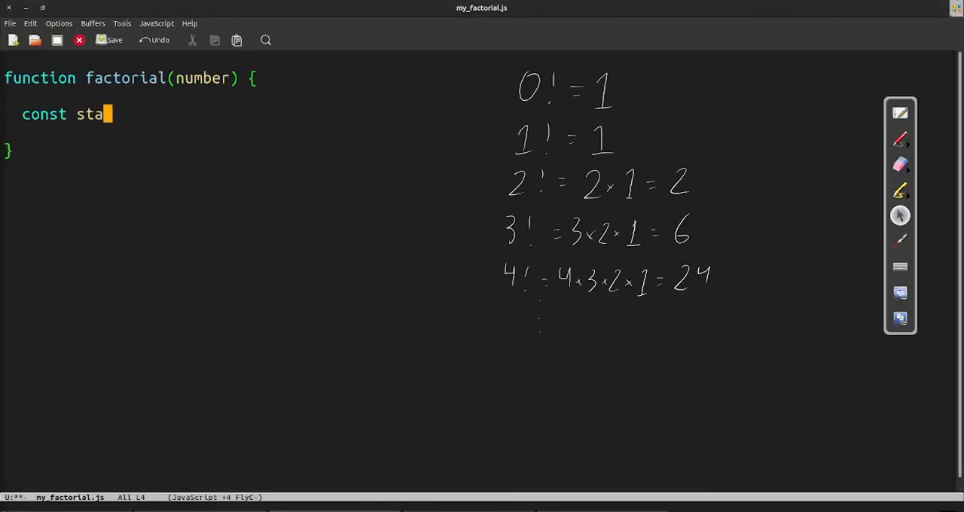
{"action": "type", "text": "const stack = [];"}
{"action": "key", "text": "Return"}
{"action": "type", "text": "for (let i = number; i > 0; i--) {"}
{"action": "key", "text": "Return"}
{"action": "type", "text": "stack.push(i);"}
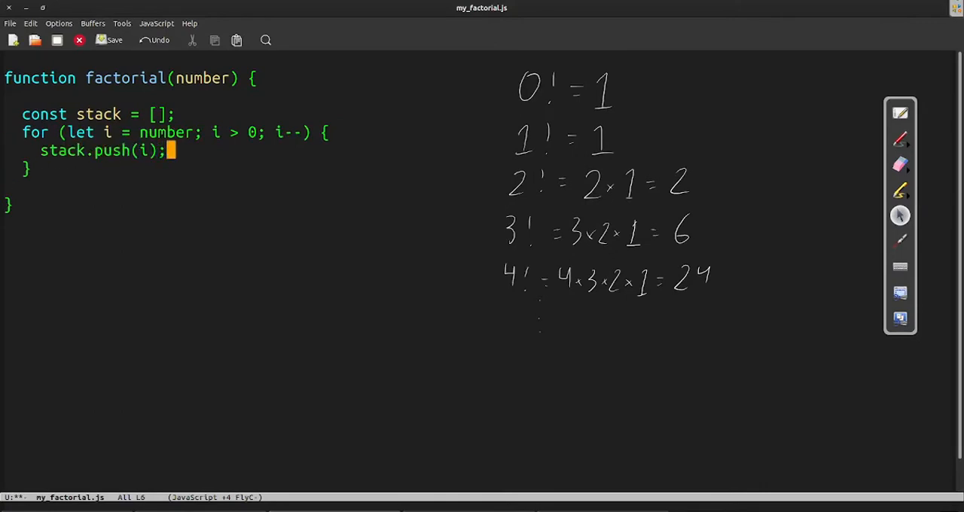
Write the second multiply loop and the return stack[0] statement.
{"action": "key", "text": "Down"}
{"action": "key", "text": "Return"}
{"action": "key", "text": "Return"}
{"action": "type", "text": "for (let i = number - 1; i > 0; i--) {"}
{"action": "key", "text": "Return"}
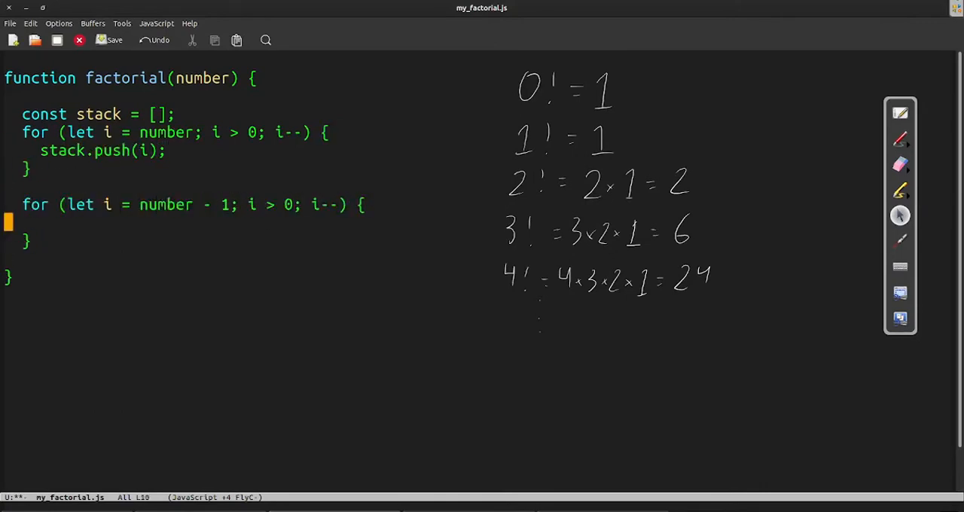
{"action": "type", "text": "stack[i - 1] *= stack[i];"}
{"action": "key", "text": "Return"}
{"action": "key", "text": "Down"}
{"action": "type", "text": "return stack[0"}
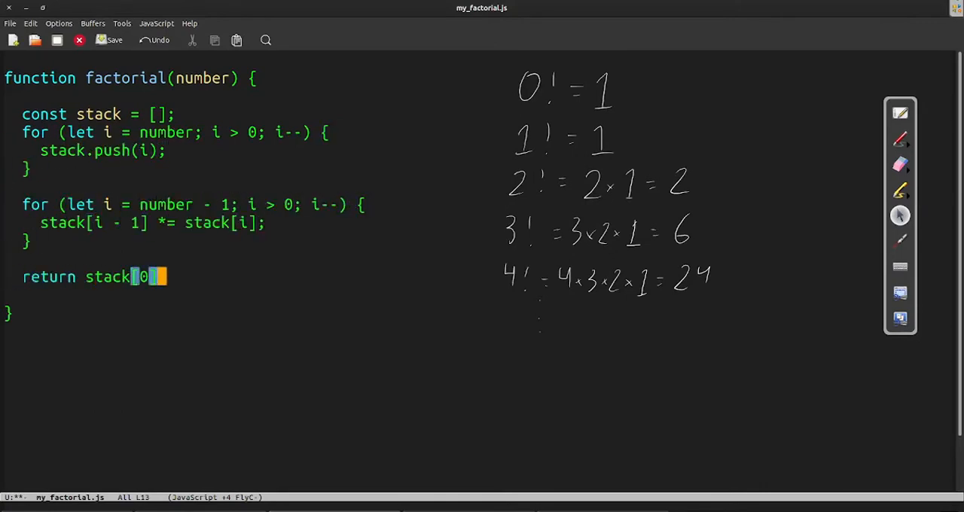
{"action": "type", "text": "];"}
Add console.log(factorial(6)) below the function and save my_factorial.js.
{"action": "key", "text": "Down"}
{"action": "key", "text": "Return"}
{"action": "key", "text": "Return"}
{"action": "type", "text": "console.log(factorial(6));"}
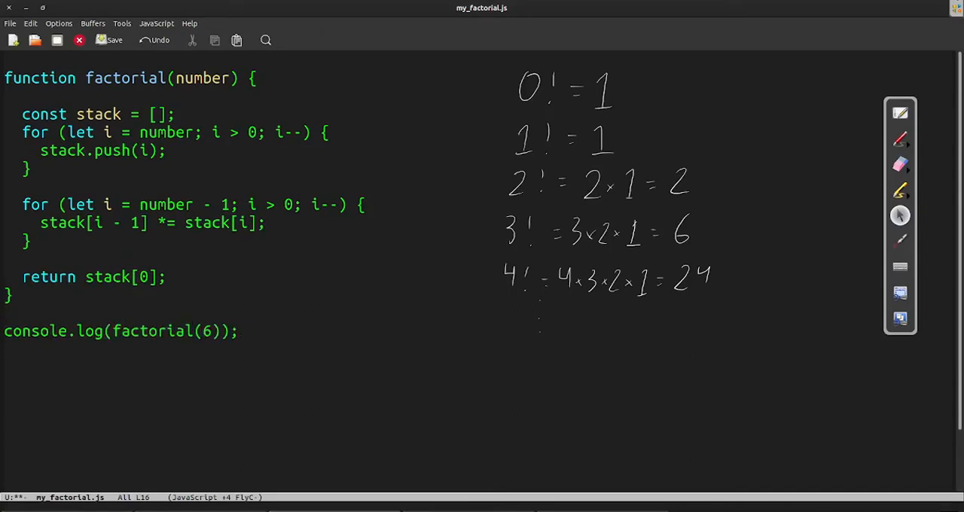
{"action": "key", "text": "Return"}
{"action": "key", "text": "Return"}
{"action": "key", "text": "ctrl+x"}
{"action": "key", "text": "ctrl+s"}
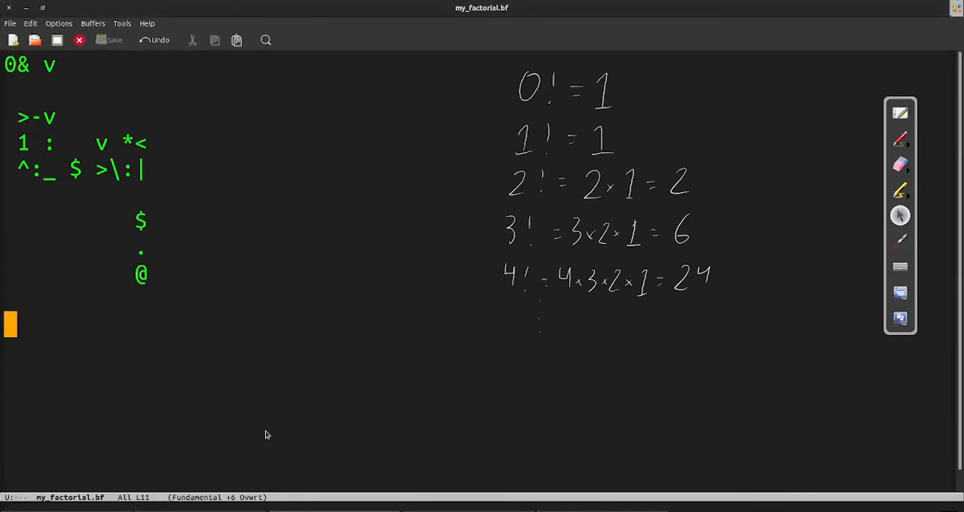
Erase the handwritten factorial notes and draw a box labelled Stack beside the Befunge grid.
{"action": "left_click", "coordinate": [900, 164]}
{"action": "left_click_drag", "start_coordinate": [663, 279], "coordinate": [605, 215]}
{"action": "left_click", "coordinate": [900, 139]}
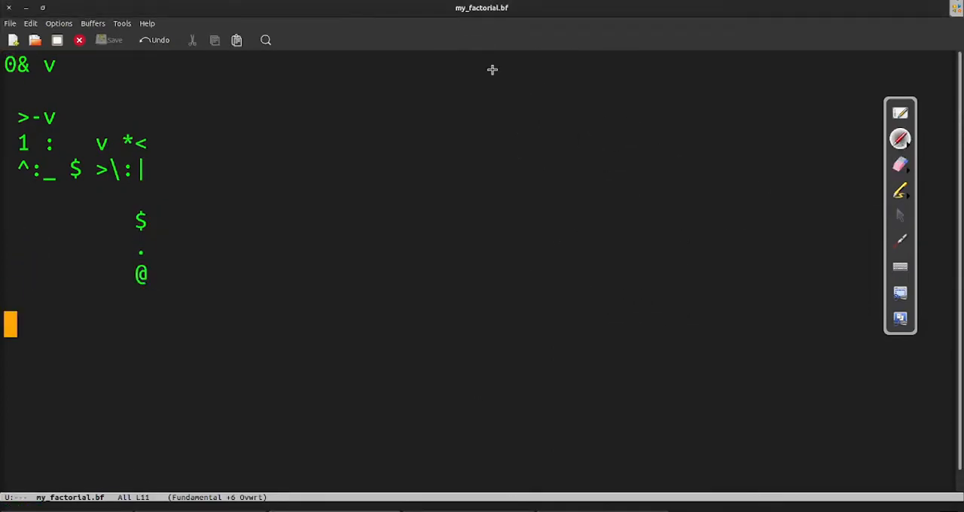
{"action": "left_click_drag", "start_coordinate": [489, 303], "coordinate": [574, 348]}
Highlight the leading 0, write 0 then 6 on the stack sketch, and clear the highlight.
{"action": "left_click", "coordinate": [900, 191]}
{"action": "left_click_drag", "start_coordinate": [5, 65], "coordinate": [17, 65]}
{"action": "left_click", "coordinate": [900, 139]}
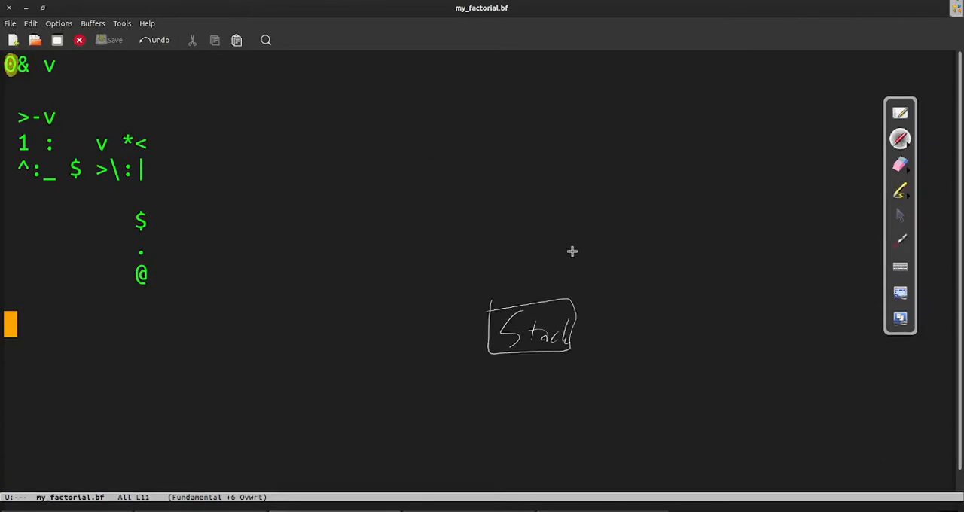
{"action": "mouse_move", "coordinate": [527, 262]}
{"action": "left_mouse_down"}
{"action": "mouse_move", "coordinate": [528, 280]}
{"action": "mouse_move", "coordinate": [533, 265]}
{"action": "left_mouse_up"}
{"action": "left_click_drag", "start_coordinate": [539, 220], "coordinate": [532, 236]}
{"action": "left_click", "coordinate": [900, 164]}
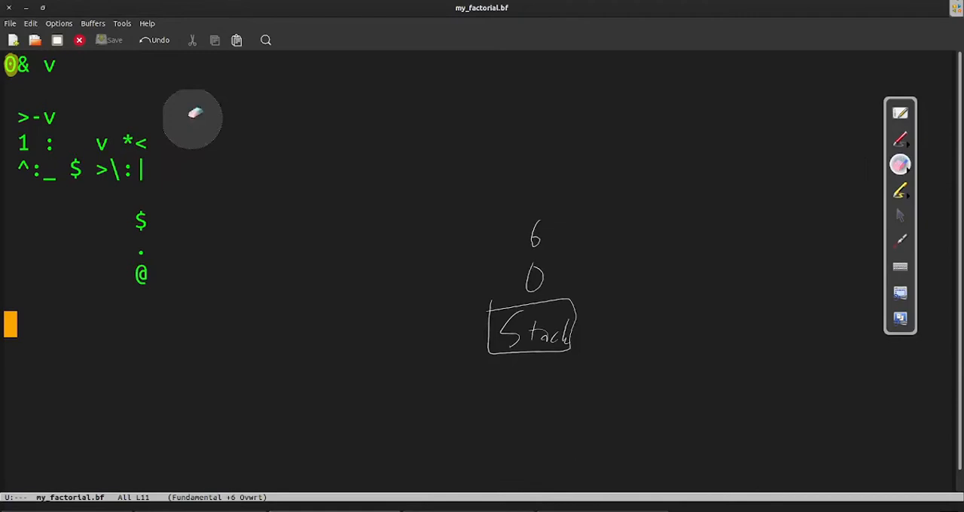
{"action": "left_click", "coordinate": [38, 69]}
Highlight the : duplicate, write a second 6 atop the stack, then move the highlight to the _.
{"action": "left_click_drag", "start_coordinate": [49, 135], "coordinate": [50, 149]}
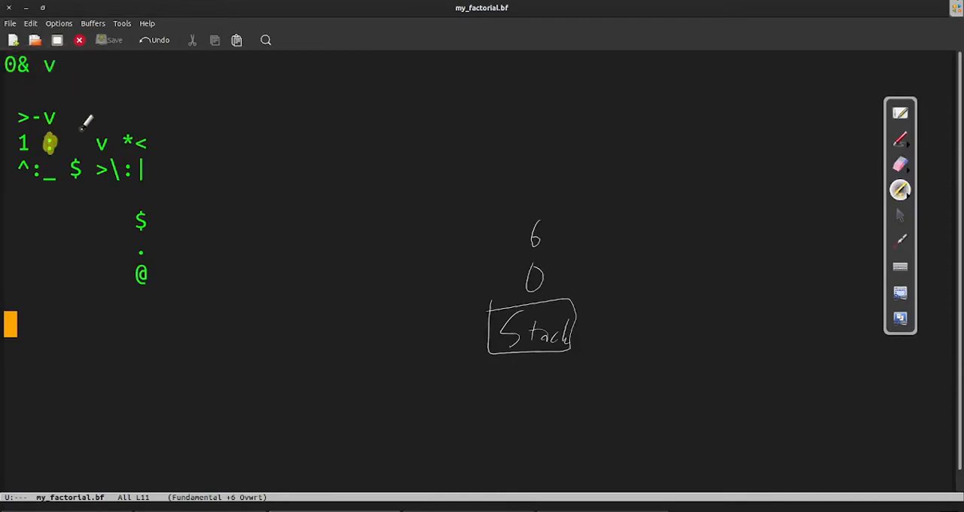
{"action": "left_click", "coordinate": [900, 139]}
{"action": "left_click_drag", "start_coordinate": [542, 178], "coordinate": [537, 197]}
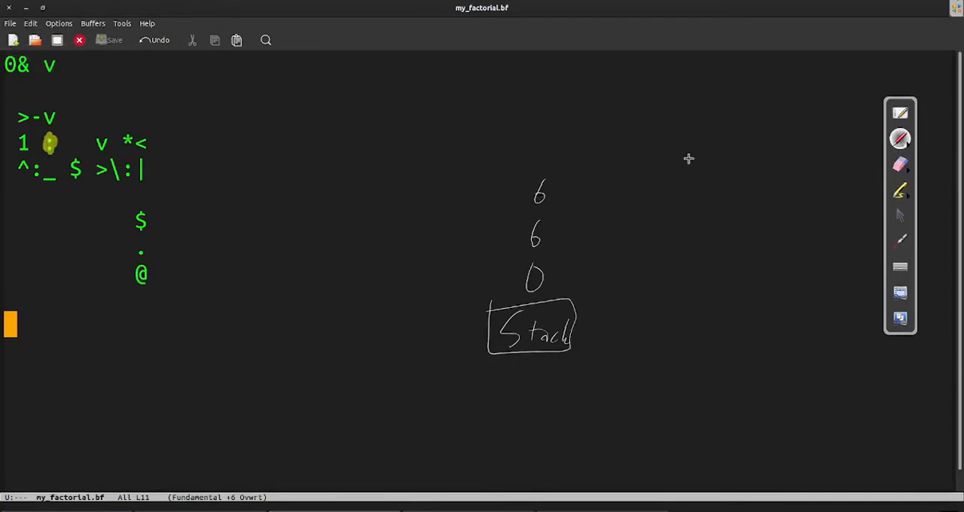
{"action": "left_click", "coordinate": [900, 164]}
{"action": "left_click", "coordinate": [49, 143]}
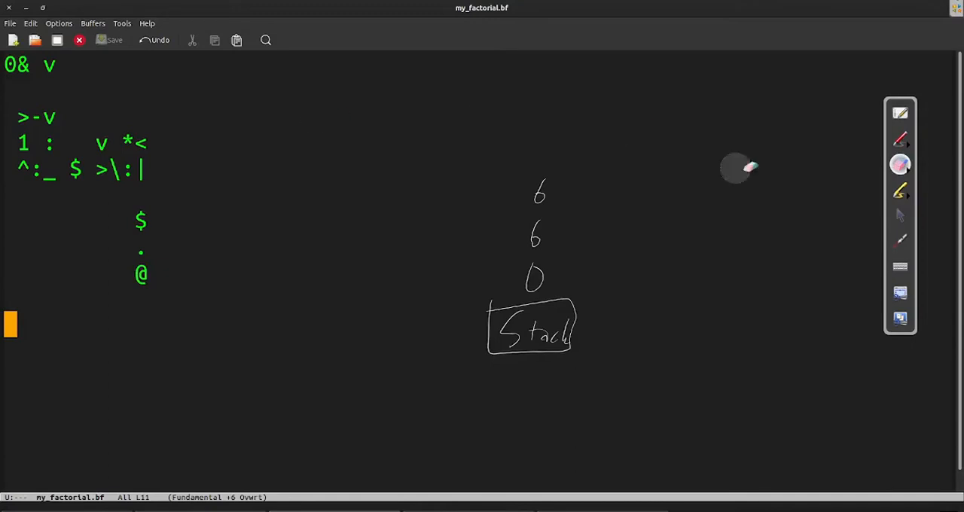
{"action": "left_click", "coordinate": [900, 190]}
{"action": "left_click", "coordinate": [49, 173]}
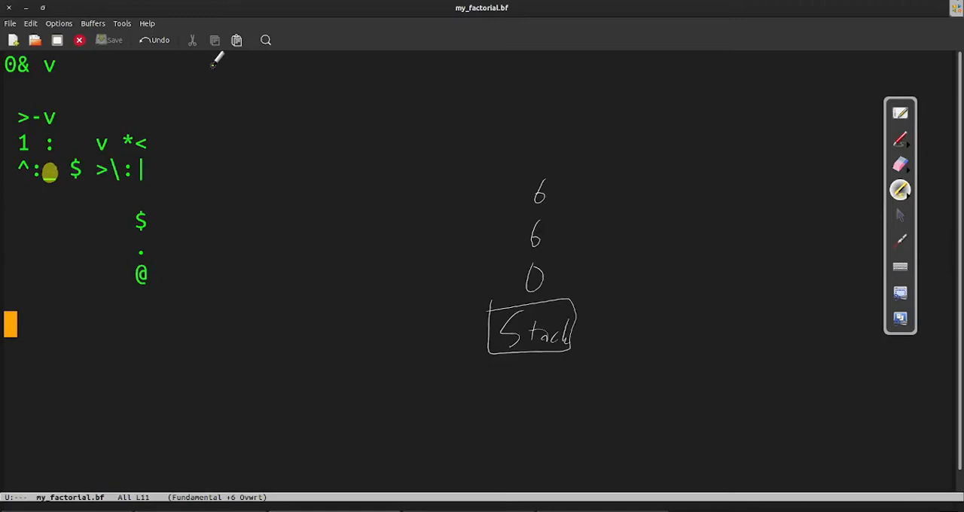
Trace the _ branch: drop the top 6, draw an arrow below ^: and clear the _ highlight.
{"action": "left_click", "coordinate": [900, 164]}
{"action": "left_click_drag", "start_coordinate": [499, 178], "coordinate": [562, 181]}
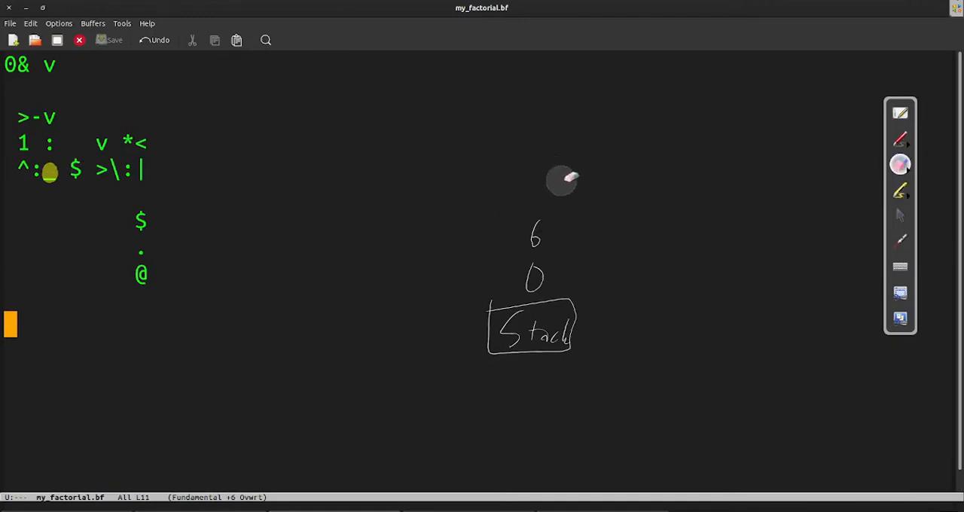
{"action": "left_click", "coordinate": [900, 140]}
{"action": "left_click_drag", "start_coordinate": [60, 199], "coordinate": [34, 202]}
{"action": "left_click_drag", "start_coordinate": [38, 194], "coordinate": [33, 213]}
{"action": "left_click", "coordinate": [900, 164]}
{"action": "mouse_move", "coordinate": [44, 170]}
{"action": "left_mouse_down"}
{"action": "mouse_move", "coordinate": [55, 176]}
{"action": "mouse_move", "coordinate": [36, 179]}
{"action": "left_mouse_up"}
Re-duplicate 6 on the stack sketch and erase the : highlight and the arrow.
{"action": "left_click", "coordinate": [900, 191]}
{"action": "left_click", "coordinate": [900, 140]}
{"action": "left_click_drag", "start_coordinate": [541, 177], "coordinate": [533, 198]}
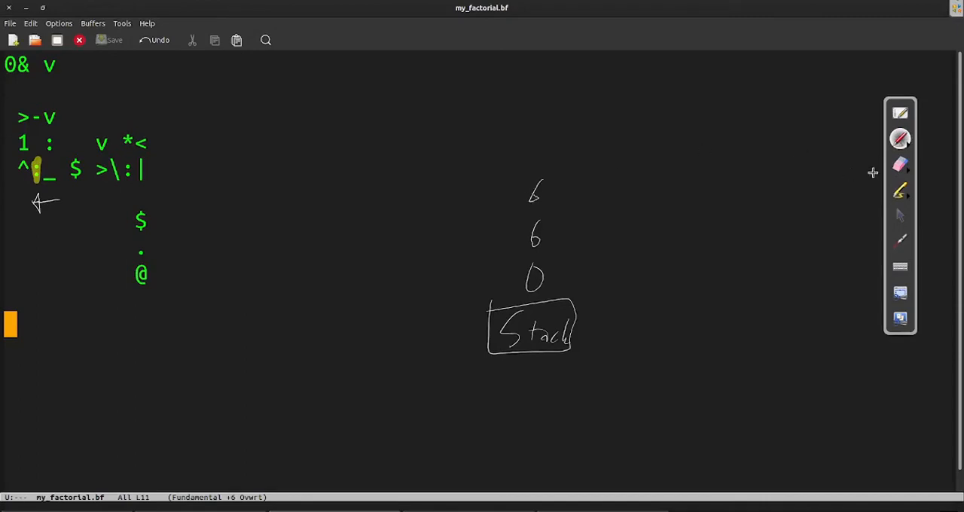
{"action": "left_click", "coordinate": [900, 164]}
{"action": "mouse_move", "coordinate": [36, 158]}
{"action": "left_mouse_down"}
{"action": "mouse_move", "coordinate": [36, 180]}
{"action": "mouse_move", "coordinate": [59, 199]}
{"action": "left_mouse_up"}
Highlight the 1 in the code, push a 1 onto the stack sketch, then clear the highlight.
{"action": "left_click", "coordinate": [900, 190]}
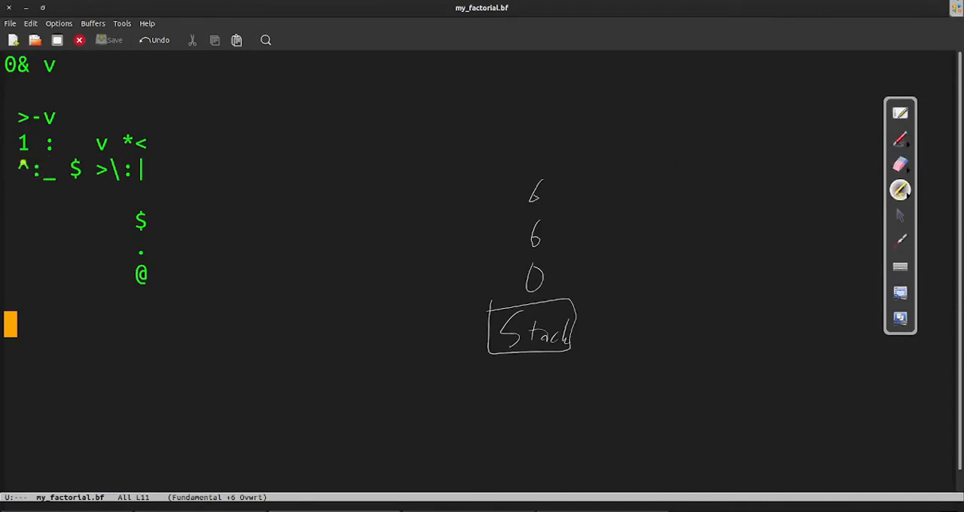
{"action": "left_click_drag", "start_coordinate": [25, 133], "coordinate": [25, 155]}
{"action": "left_click", "coordinate": [900, 140]}
{"action": "left_click_drag", "start_coordinate": [533, 147], "coordinate": [551, 167]}
{"action": "left_click", "coordinate": [900, 164]}
{"action": "left_click_drag", "start_coordinate": [25, 133], "coordinate": [24, 155]}
{"action": "left_click", "coordinate": [900, 191]}
Trace the - subtraction: replace the 1 and top 6 with a 5 and clear the - highlight.
{"action": "left_click_drag", "start_coordinate": [31, 117], "coordinate": [41, 117]}
{"action": "left_click", "coordinate": [900, 164]}
{"action": "left_click_drag", "start_coordinate": [540, 147], "coordinate": [536, 189]}
{"action": "left_click", "coordinate": [900, 139]}
{"action": "mouse_move", "coordinate": [530, 187]}
{"action": "left_mouse_down"}
{"action": "mouse_move", "coordinate": [530, 173]}
{"action": "mouse_move", "coordinate": [544, 172]}
{"action": "left_mouse_up"}
{"action": "left_click", "coordinate": [900, 164]}
{"action": "mouse_move", "coordinate": [71, 108]}
{"action": "left_mouse_down"}
{"action": "mouse_move", "coordinate": [33, 114]}
{"action": "mouse_move", "coordinate": [50, 125]}
{"action": "left_mouse_up"}
{"action": "left_click", "coordinate": [900, 191]}
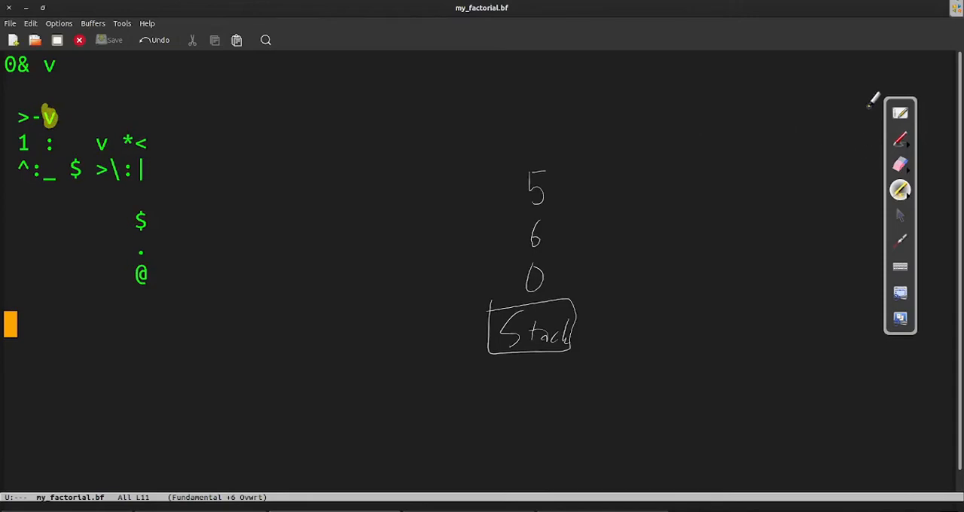
Box the first loop with an arrow and write 4, 3, 2, 1 above the 5, then erase the box.
{"action": "left_click", "coordinate": [900, 138]}
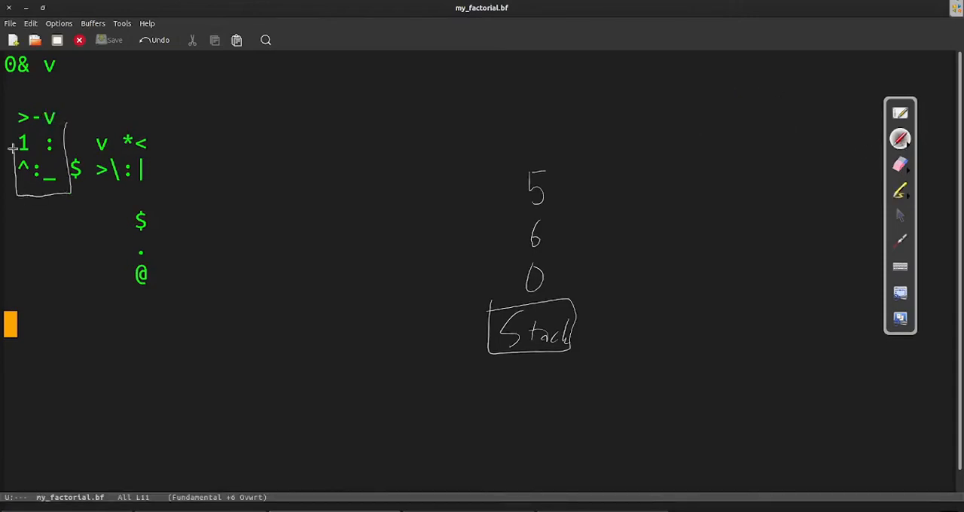
{"action": "left_click_drag", "start_coordinate": [68, 94], "coordinate": [73, 111]}
{"action": "left_click_drag", "start_coordinate": [78, 216], "coordinate": [45, 225]}
{"action": "left_click_drag", "start_coordinate": [537, 126], "coordinate": [544, 154]}
{"action": "left_click_drag", "start_coordinate": [532, 92], "coordinate": [534, 116]}
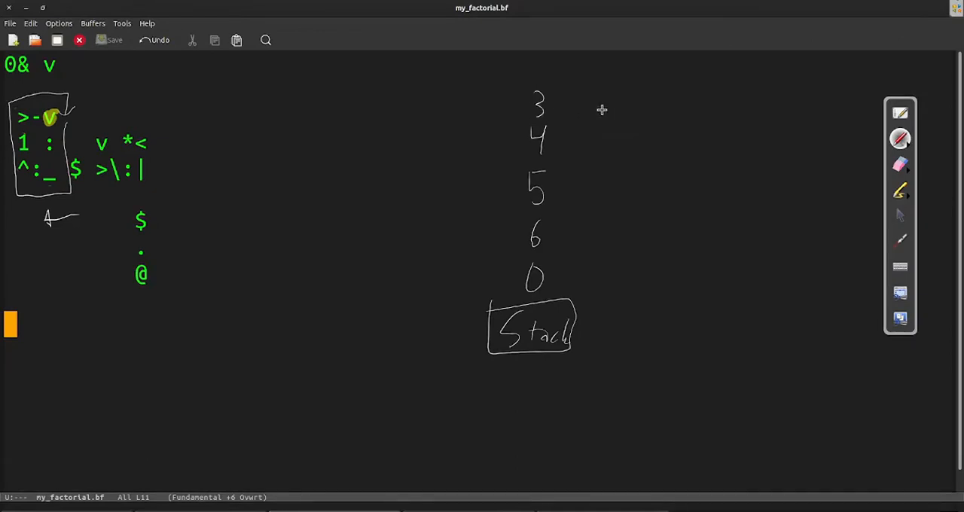
{"action": "left_click_drag", "start_coordinate": [530, 65], "coordinate": [545, 78]}
{"action": "left_click_drag", "start_coordinate": [537, 42], "coordinate": [544, 56]}
{"action": "left_click", "coordinate": [900, 164]}
{"action": "mouse_move", "coordinate": [74, 117]}
{"action": "left_mouse_down"}
{"action": "mouse_move", "coordinate": [66, 101]}
{"action": "mouse_move", "coordinate": [15, 162]}
{"action": "mouse_move", "coordinate": [77, 186]}
{"action": "mouse_move", "coordinate": [53, 218]}
{"action": "left_mouse_up"}
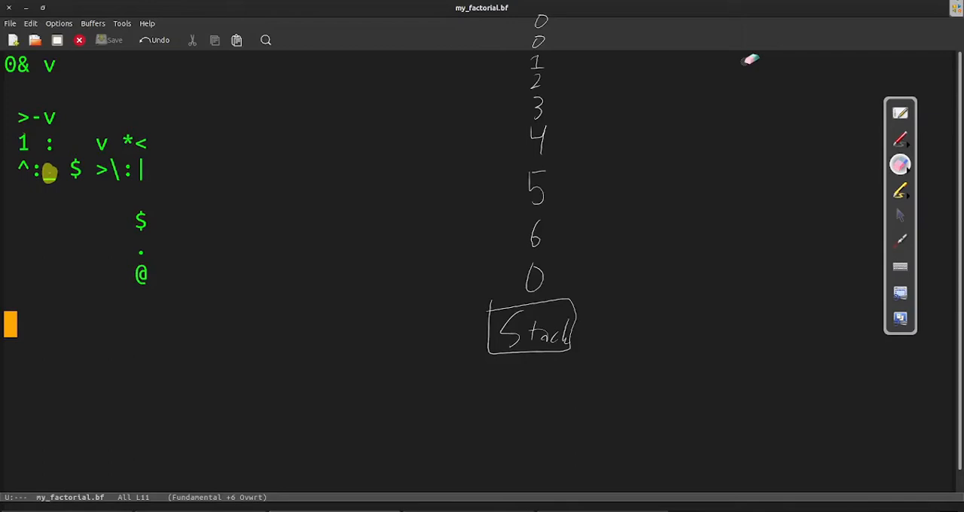
Trim the topmost entries, highlight the \ swap, rewrite a 2 atop the stack and clear the highlight.
{"action": "left_click_drag", "start_coordinate": [546, 19], "coordinate": [569, 22]}
{"action": "left_click", "coordinate": [900, 164]}
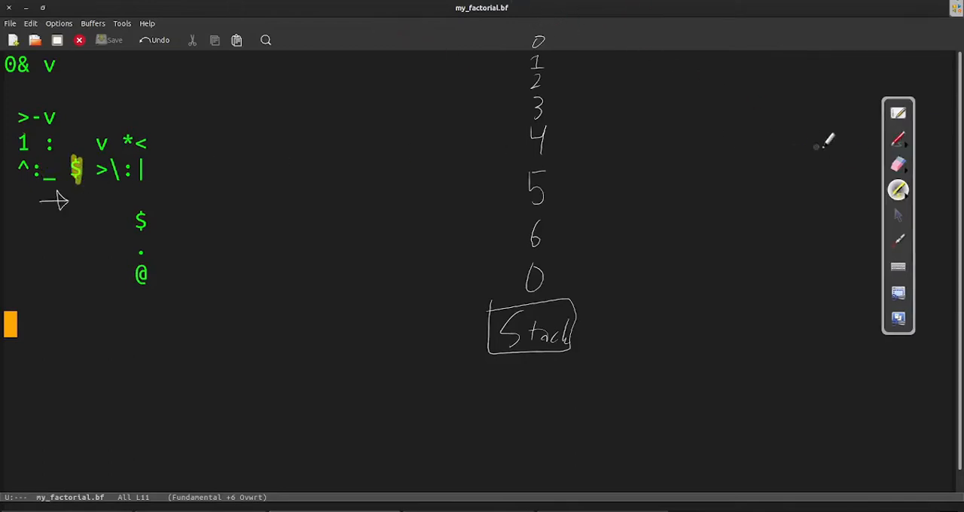
{"action": "left_click_drag", "start_coordinate": [541, 37], "coordinate": [550, 31]}
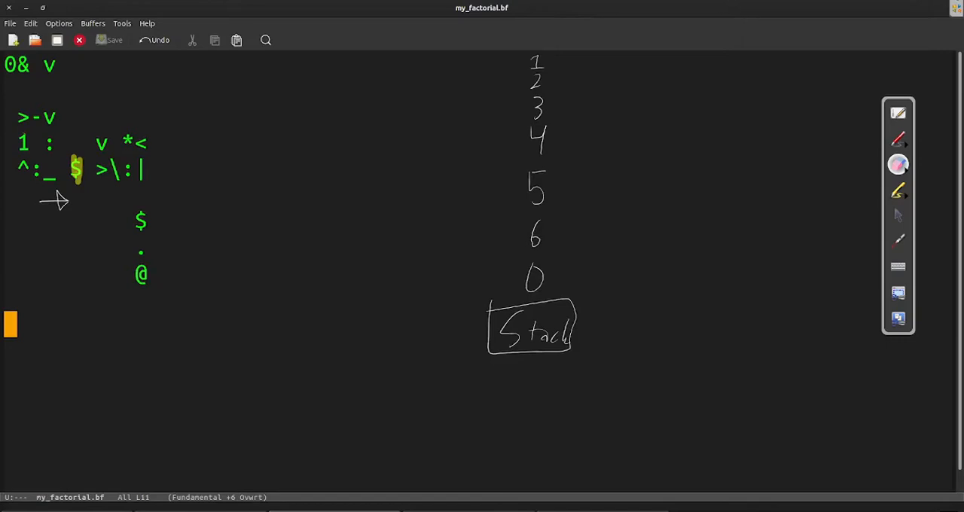
{"action": "left_click", "coordinate": [897, 189]}
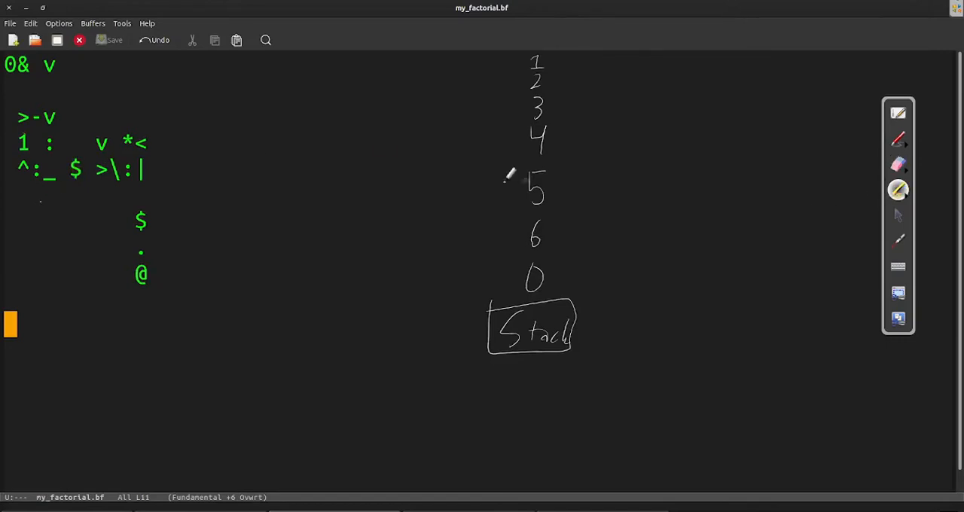
{"action": "left_click_drag", "start_coordinate": [114, 155], "coordinate": [122, 190]}
{"action": "left_click", "coordinate": [906, 168]}
{"action": "mouse_move", "coordinate": [536, 58]}
{"action": "left_mouse_down"}
{"action": "mouse_move", "coordinate": [538, 87]}
{"action": "mouse_move", "coordinate": [543, 63]}
{"action": "left_mouse_up"}
{"action": "left_click", "coordinate": [898, 139]}
{"action": "left_click", "coordinate": [898, 164]}
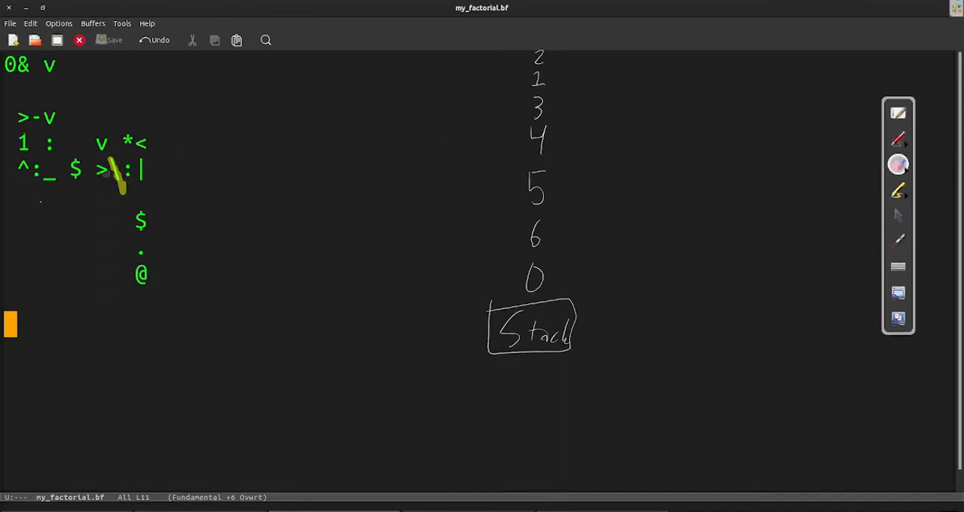
{"action": "left_click_drag", "start_coordinate": [113, 160], "coordinate": [126, 184]}
Write a duplicate 2 on the stack, clear the backslash highlight, then erase the topmost 2.
{"action": "left_click", "coordinate": [897, 190]}
{"action": "left_click", "coordinate": [898, 139]}
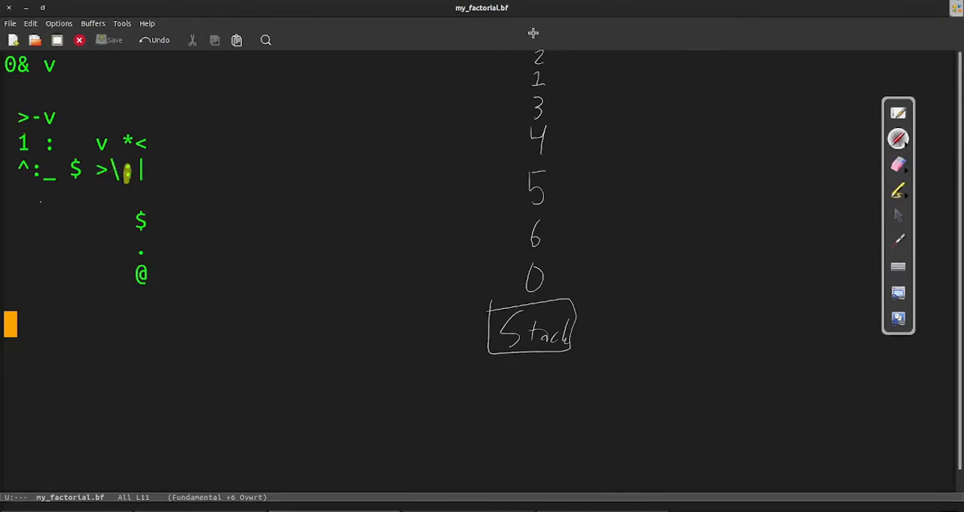
{"action": "left_click_drag", "start_coordinate": [533, 28], "coordinate": [543, 40]}
{"action": "left_click", "coordinate": [897, 164]}
{"action": "mouse_move", "coordinate": [122, 164]}
{"action": "left_mouse_down"}
{"action": "mouse_move", "coordinate": [124, 182]}
{"action": "mouse_move", "coordinate": [141, 179]}
{"action": "left_mouse_up"}
{"action": "left_click", "coordinate": [897, 139]}
{"action": "left_click", "coordinate": [898, 190]}
{"action": "left_click", "coordinate": [898, 139]}
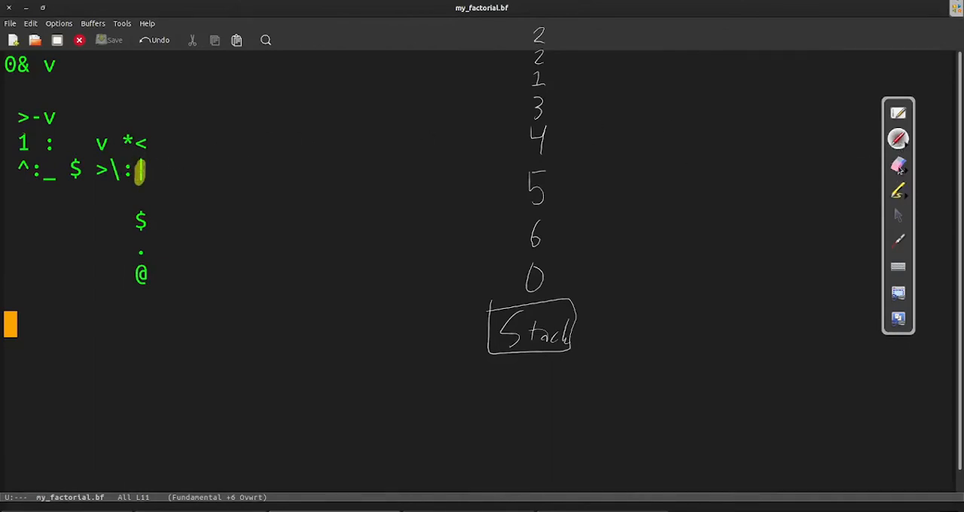
{"action": "left_click", "coordinate": [898, 164]}
{"action": "left_click_drag", "start_coordinate": [536, 24], "coordinate": [554, 39]}
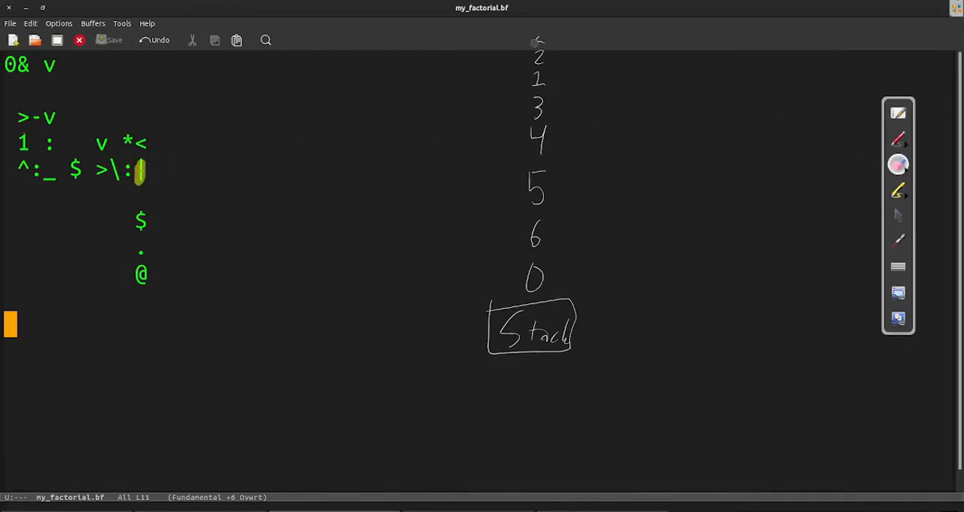
Draw an upward arrow beside the | branch, highlight *, and undo an over-erase so 2,3,4,5,6,0 remains.
{"action": "left_click", "coordinate": [898, 139]}
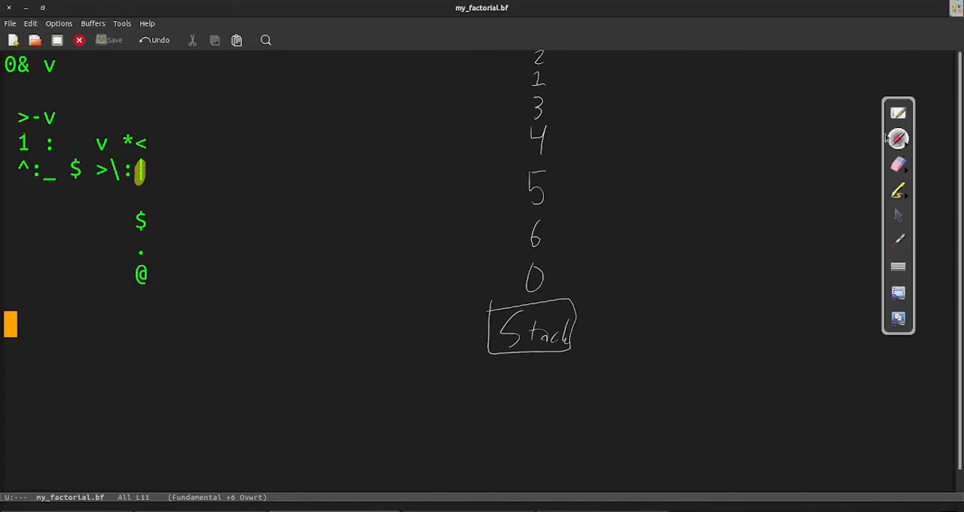
{"action": "mouse_move", "coordinate": [168, 183]}
{"action": "left_mouse_down"}
{"action": "mouse_move", "coordinate": [161, 164]}
{"action": "mouse_move", "coordinate": [135, 181]}
{"action": "left_mouse_up"}
{"action": "left_click", "coordinate": [898, 189]}
{"action": "left_click", "coordinate": [898, 164]}
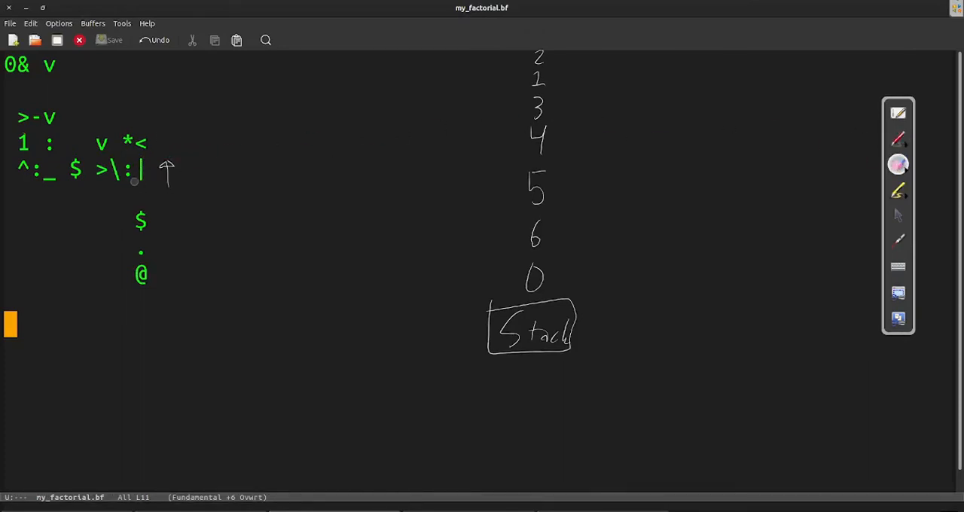
{"action": "left_click", "coordinate": [896, 192]}
{"action": "left_click_drag", "start_coordinate": [125, 141], "coordinate": [131, 143]}
{"action": "left_click", "coordinate": [898, 164]}
{"action": "left_click_drag", "start_coordinate": [540, 46], "coordinate": [533, 83]}
{"action": "key", "text": "ctrl+z"}
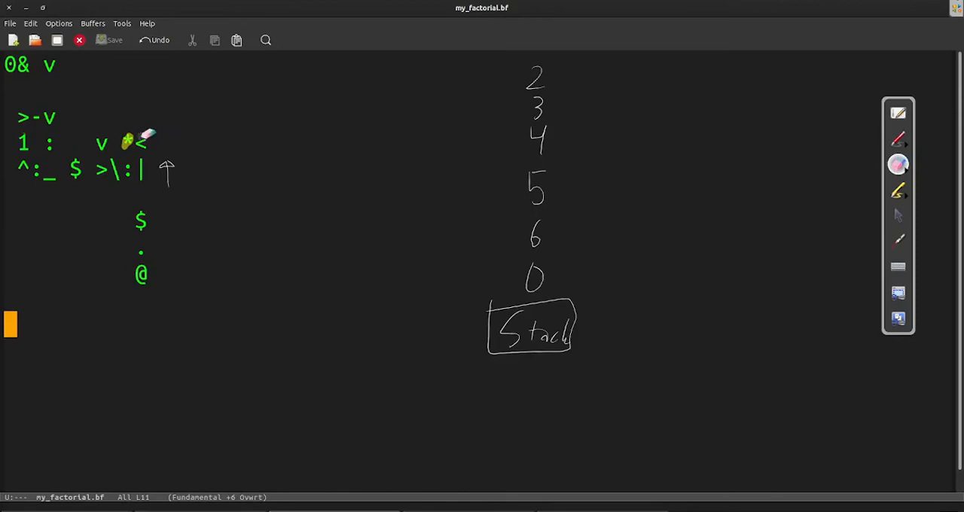
Advance to the > arrow and collapse the stack pairs: 2×3 into 6, then 6×4 into their product.
{"action": "left_click_drag", "start_coordinate": [147, 135], "coordinate": [89, 187]}
{"action": "left_click", "coordinate": [898, 189]}
{"action": "key", "text": "p"}
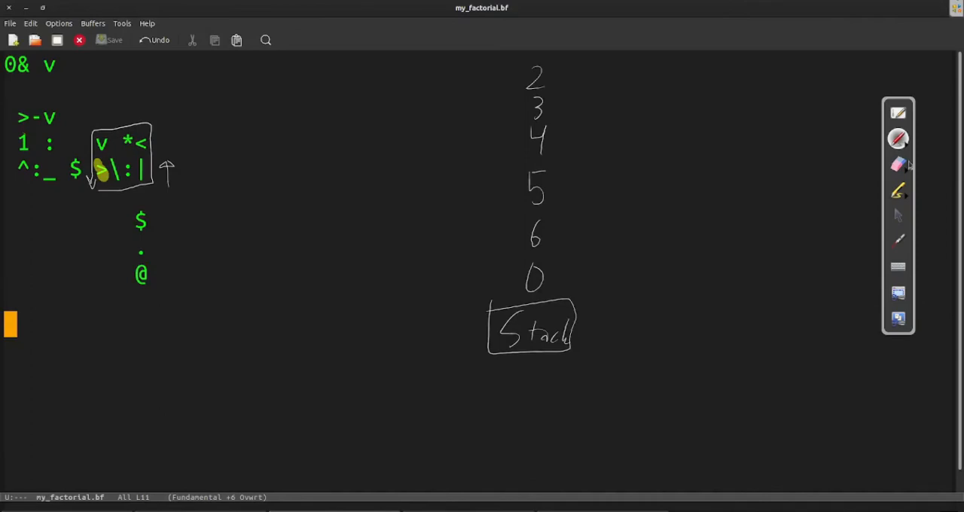
{"action": "key", "text": "e"}
{"action": "left_click_drag", "start_coordinate": [535, 72], "coordinate": [527, 114]}
{"action": "key", "text": "p"}
{"action": "left_click_drag", "start_coordinate": [547, 81], "coordinate": [544, 97]}
{"action": "key", "text": "e"}
{"action": "key", "text": "p"}
{"action": "mouse_move", "coordinate": [539, 128]}
{"action": "left_mouse_down"}
{"action": "mouse_move", "coordinate": [536, 154]}
{"action": "mouse_move", "coordinate": [547, 151]}
{"action": "mouse_move", "coordinate": [536, 190]}
{"action": "mouse_move", "coordinate": [521, 200]}
{"action": "mouse_move", "coordinate": [557, 200]}
{"action": "left_mouse_up"}
Replace the 120 and 6 on the stack with 720 written above the 0.
{"action": "key", "text": "e"}
{"action": "key", "text": "p"}
{"action": "key", "text": "e"}
{"action": "mouse_move", "coordinate": [521, 175]}
{"action": "left_mouse_down"}
{"action": "mouse_move", "coordinate": [549, 199]}
{"action": "mouse_move", "coordinate": [536, 245]}
{"action": "left_mouse_up"}
{"action": "key", "text": "p"}
{"action": "left_click_drag", "start_coordinate": [500, 220], "coordinate": [513, 247]}
{"action": "mouse_move", "coordinate": [516, 222]}
{"action": "left_mouse_down"}
{"action": "mouse_move", "coordinate": [533, 246]}
{"action": "mouse_move", "coordinate": [538, 224]}
{"action": "left_mouse_up"}
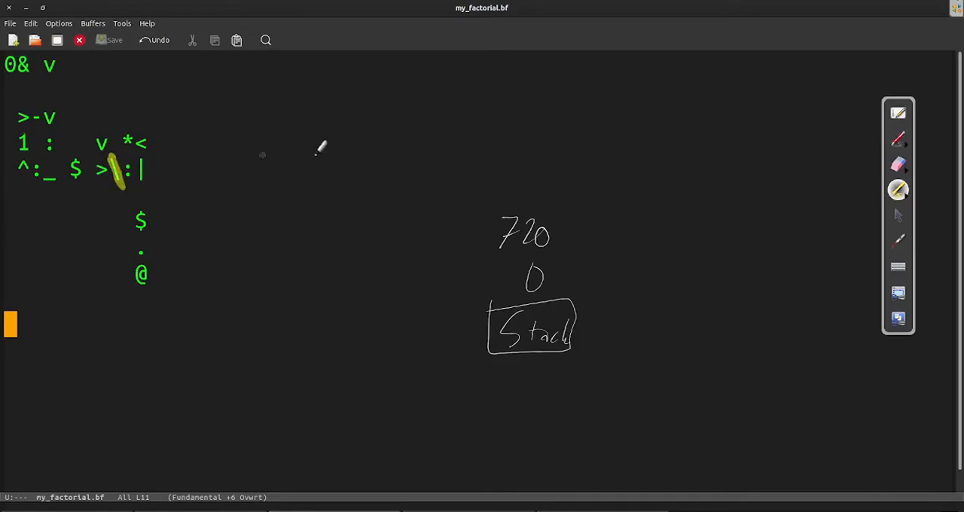
Redraw the stack cleanly as 0 over 720 and note 720 just above the Stack box.
{"action": "key", "text": "e"}
{"action": "left_click_drag", "start_coordinate": [500, 223], "coordinate": [527, 280]}
{"action": "key", "text": "p"}
{"action": "left_click_drag", "start_coordinate": [527, 227], "coordinate": [531, 229]}
{"action": "left_click_drag", "start_coordinate": [505, 274], "coordinate": [510, 295]}
{"action": "left_click_drag", "start_coordinate": [524, 275], "coordinate": [545, 281]}
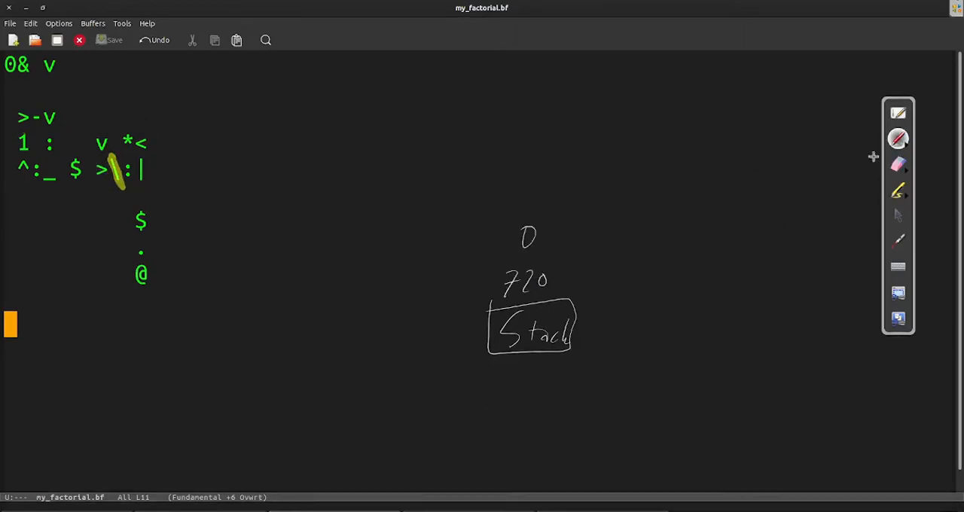
{"action": "key", "text": "e"}
{"action": "mouse_move", "coordinate": [113, 158]}
{"action": "left_mouse_down"}
{"action": "mouse_move", "coordinate": [119, 185]}
{"action": "mouse_move", "coordinate": [140, 180]}
{"action": "left_mouse_up"}
Step through the | branch with the extra 0 on the stack, then highlight the . output instruction.
{"action": "key", "text": "h"}
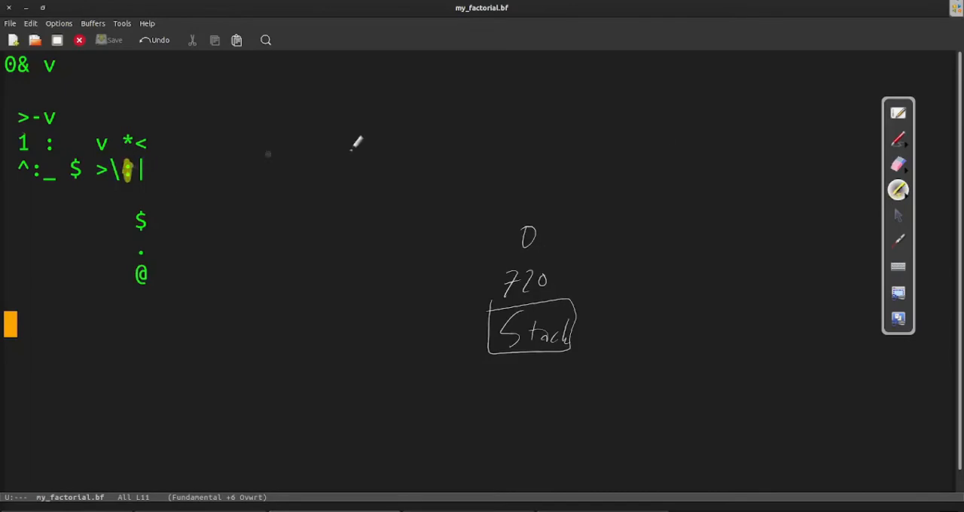
{"action": "key", "text": "p"}
{"action": "left_click_drag", "start_coordinate": [532, 172], "coordinate": [534, 173]}
{"action": "key", "text": "h"}
{"action": "left_click_drag", "start_coordinate": [140, 160], "coordinate": [142, 181]}
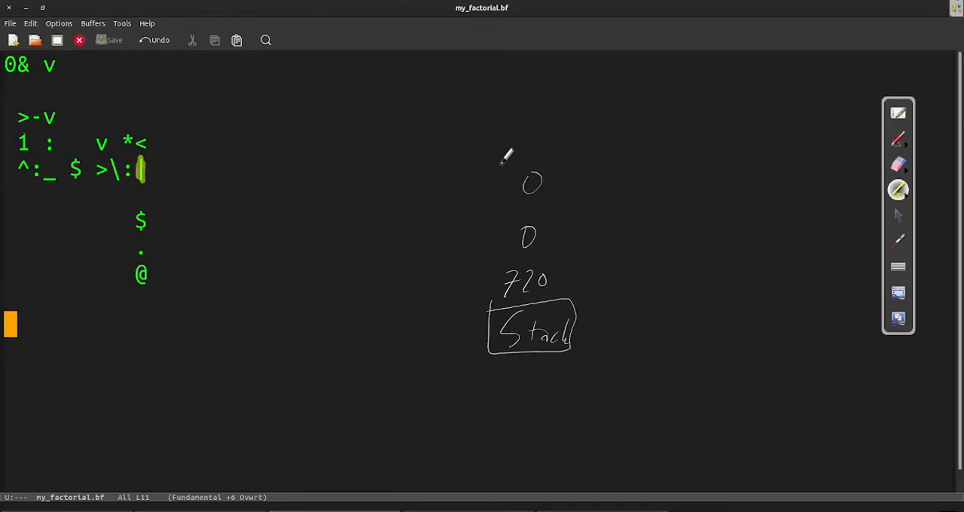
{"action": "key", "text": "e"}
{"action": "left_click_drag", "start_coordinate": [140, 160], "coordinate": [141, 181]}
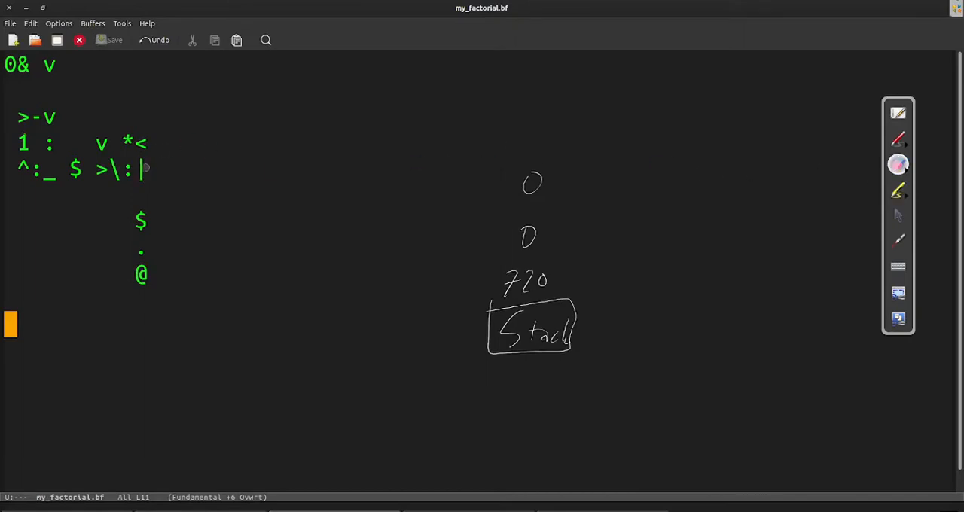
{"action": "left_click_drag", "start_coordinate": [528, 175], "coordinate": [529, 240]}
{"action": "key", "text": "h"}
{"action": "left_click_drag", "start_coordinate": [155, 250], "coordinate": [140, 252]}
Write Output: 720 beside the Stack box and highlight the terminating @ instruction.
{"action": "key", "text": "p"}
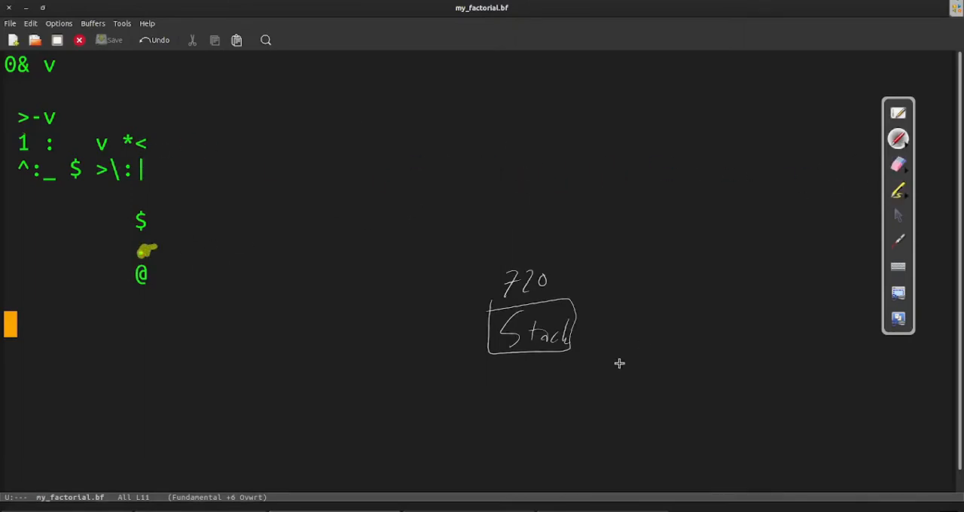
{"action": "left_click_drag", "start_coordinate": [612, 354], "coordinate": [765, 344]}
{"action": "key", "text": "e"}
{"action": "mouse_move", "coordinate": [506, 296]}
{"action": "left_mouse_down"}
{"action": "mouse_move", "coordinate": [542, 283]}
{"action": "mouse_move", "coordinate": [531, 268]}
{"action": "left_mouse_up"}
{"action": "key", "text": "h"}
{"action": "mouse_move", "coordinate": [143, 251]}
{"action": "left_mouse_down"}
{"action": "mouse_move", "coordinate": [144, 286]}
{"action": "mouse_move", "coordinate": [211, 292]}
{"action": "left_mouse_up"}
{"action": "key", "text": "p"}
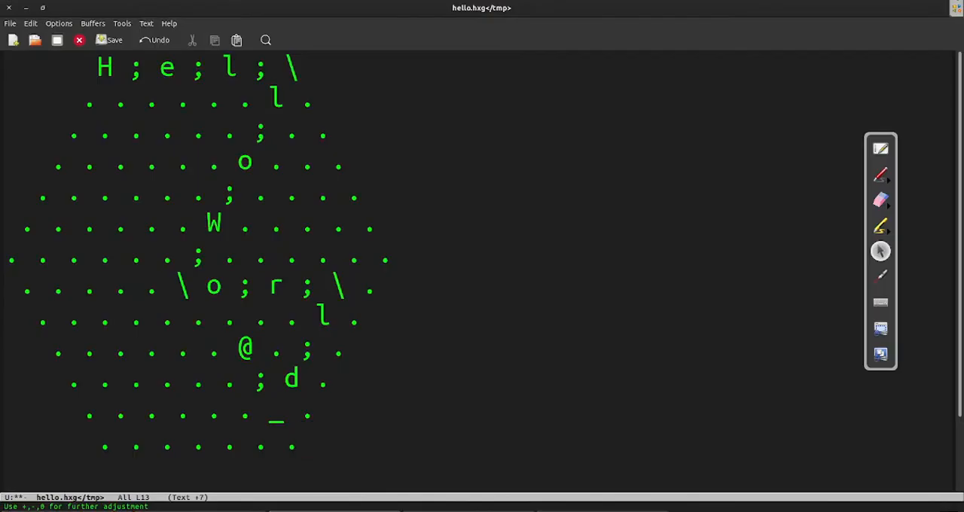
Handwrite Output: "HelloWorld" to the right of the hello.hxg grid.
{"action": "left_click", "coordinate": [880, 174]}
{"action": "left_click_drag", "start_coordinate": [605, 67], "coordinate": [606, 70]}
{"action": "mouse_move", "coordinate": [622, 110]}
{"action": "left_mouse_down"}
{"action": "mouse_move", "coordinate": [635, 90]}
{"action": "mouse_move", "coordinate": [674, 94]}
{"action": "left_mouse_up"}
{"action": "mouse_move", "coordinate": [577, 139]}
{"action": "left_mouse_down"}
{"action": "mouse_move", "coordinate": [627, 172]}
{"action": "mouse_move", "coordinate": [665, 181]}
{"action": "mouse_move", "coordinate": [705, 159]}
{"action": "mouse_move", "coordinate": [704, 185]}
{"action": "left_mouse_up"}
{"action": "left_click_drag", "start_coordinate": [714, 140], "coordinate": [717, 151]}
{"action": "left_click", "coordinate": [880, 250]}
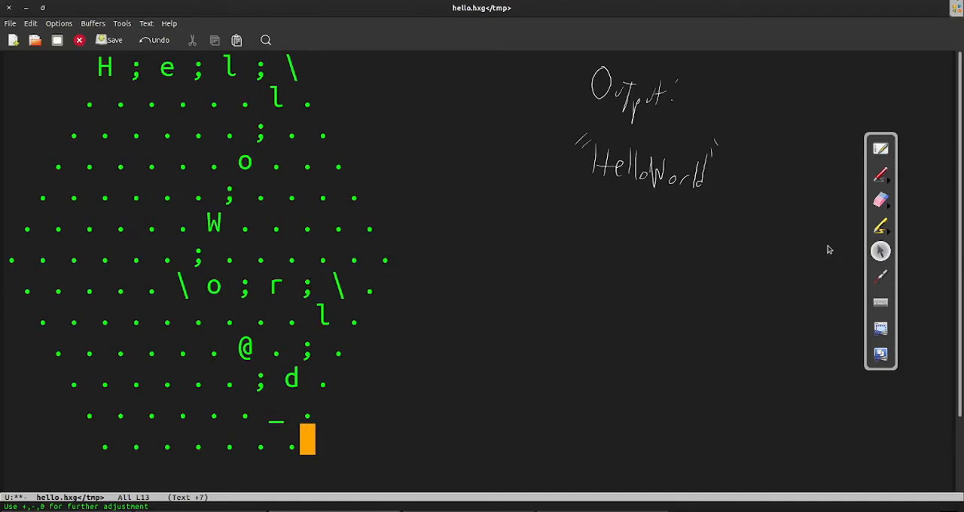
Draw a hexagonal cell below the HelloWorld note with stub lines off its corners.
{"action": "left_click", "coordinate": [882, 174]}
{"action": "mouse_move", "coordinate": [624, 249]}
{"action": "left_mouse_down"}
{"action": "mouse_move", "coordinate": [585, 323]}
{"action": "mouse_move", "coordinate": [624, 248]}
{"action": "mouse_move", "coordinate": [625, 220]}
{"action": "left_mouse_up"}
{"action": "left_click_drag", "start_coordinate": [664, 277], "coordinate": [702, 248]}
{"action": "left_click_drag", "start_coordinate": [588, 324], "coordinate": [559, 348]}
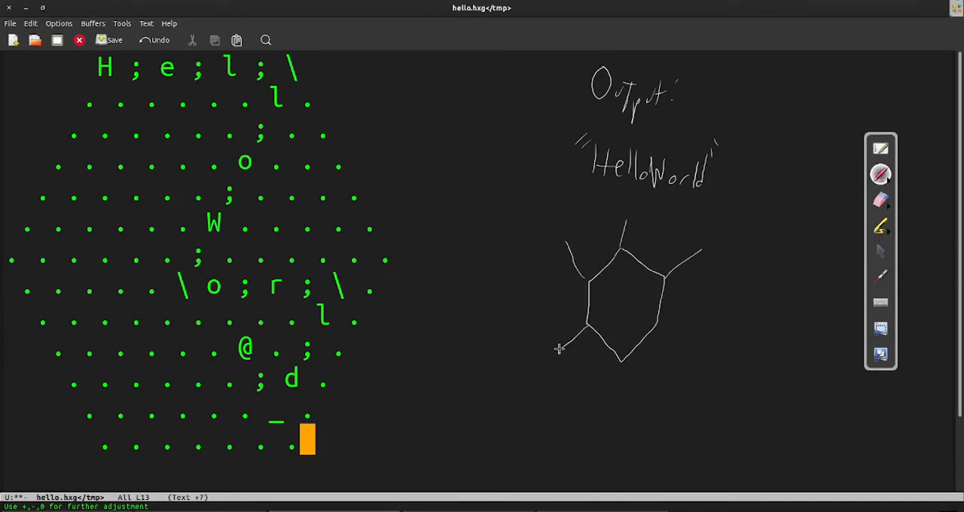
{"action": "left_click_drag", "start_coordinate": [620, 362], "coordinate": [619, 402]}
{"action": "left_click_drag", "start_coordinate": [660, 317], "coordinate": [694, 355]}
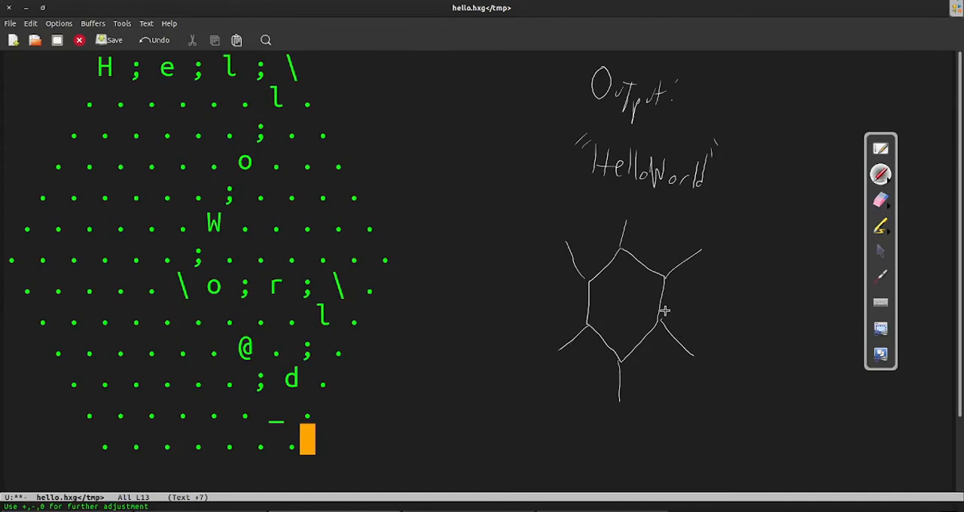
Add direction arrows around the hexagon labelled E, W, NE, NW, SE and SW.
{"action": "left_click_drag", "start_coordinate": [644, 303], "coordinate": [699, 309]}
{"action": "left_click_drag", "start_coordinate": [597, 306], "coordinate": [552, 307]}
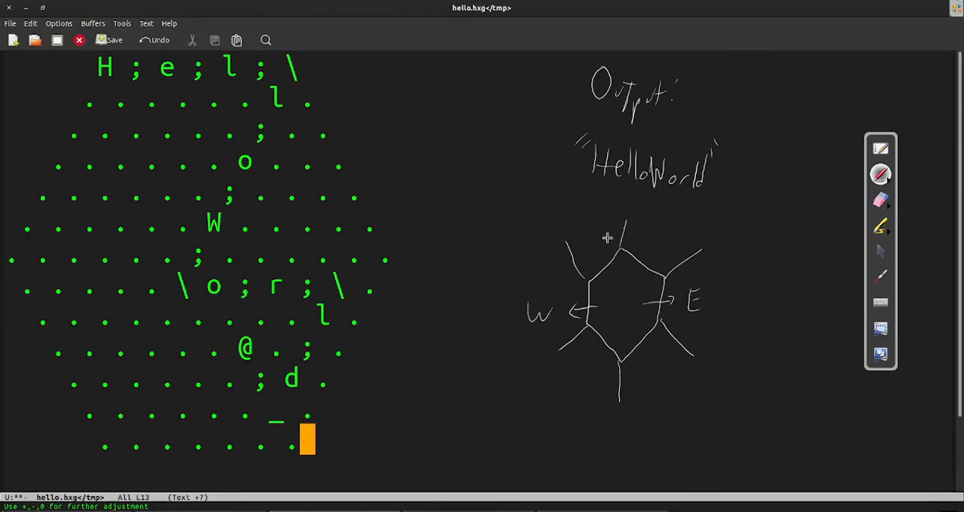
{"action": "left_click_drag", "start_coordinate": [639, 270], "coordinate": [685, 225]}
{"action": "mouse_move", "coordinate": [612, 273]}
{"action": "left_mouse_down"}
{"action": "mouse_move", "coordinate": [600, 252]}
{"action": "mouse_move", "coordinate": [614, 225]}
{"action": "left_mouse_up"}
{"action": "mouse_move", "coordinate": [638, 330]}
{"action": "left_mouse_down"}
{"action": "mouse_move", "coordinate": [649, 351]}
{"action": "mouse_move", "coordinate": [602, 350]}
{"action": "mouse_move", "coordinate": [573, 385]}
{"action": "left_mouse_up"}
{"action": "left_click_drag", "start_coordinate": [584, 372], "coordinate": [603, 372]}
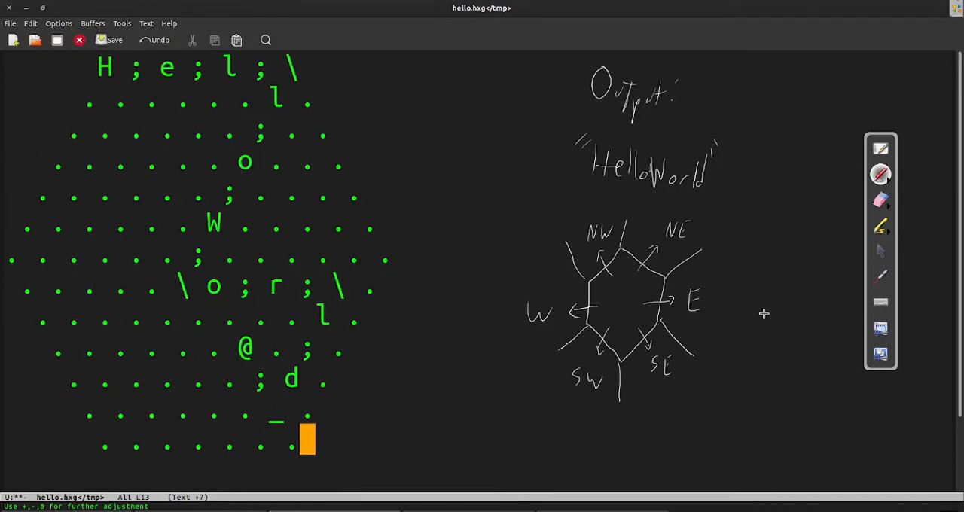
{"action": "key", "text": "h"}
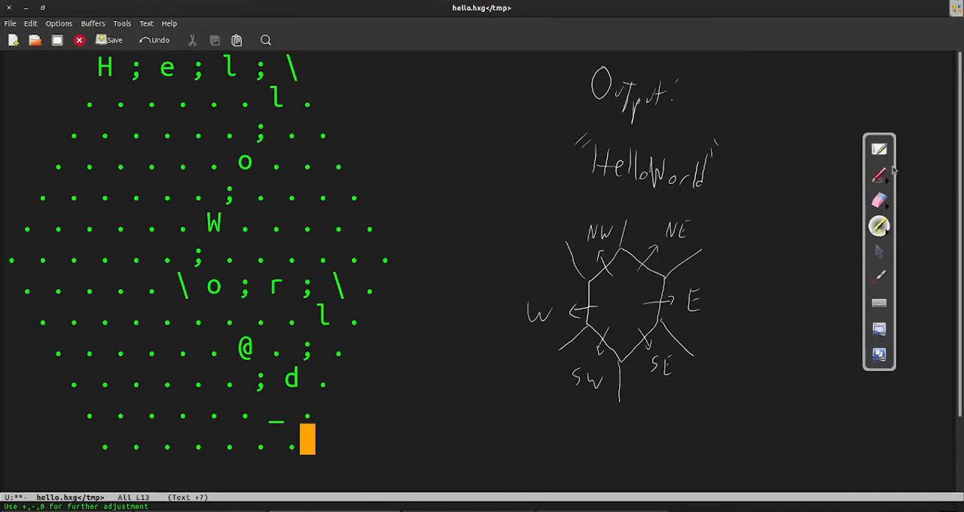
{"action": "left_click", "coordinate": [880, 174]}
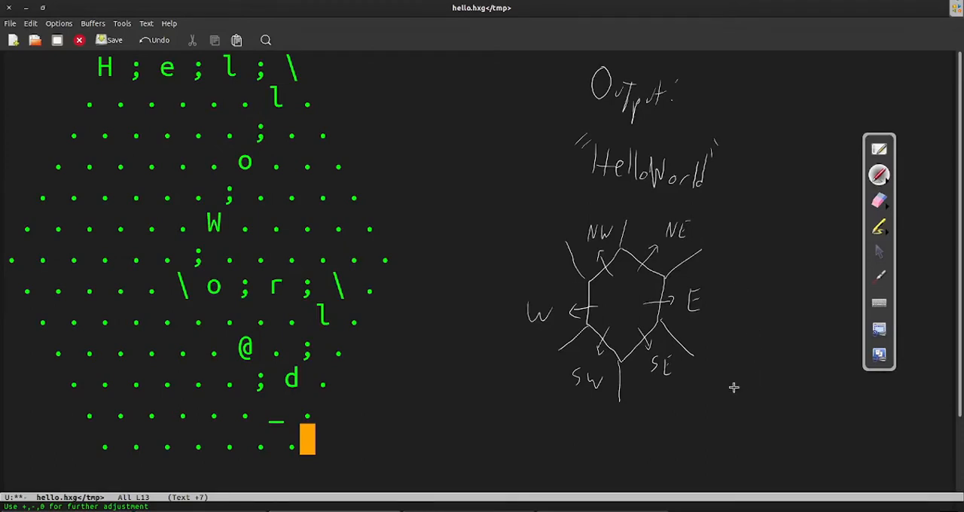
{"action": "key", "text": "h"}
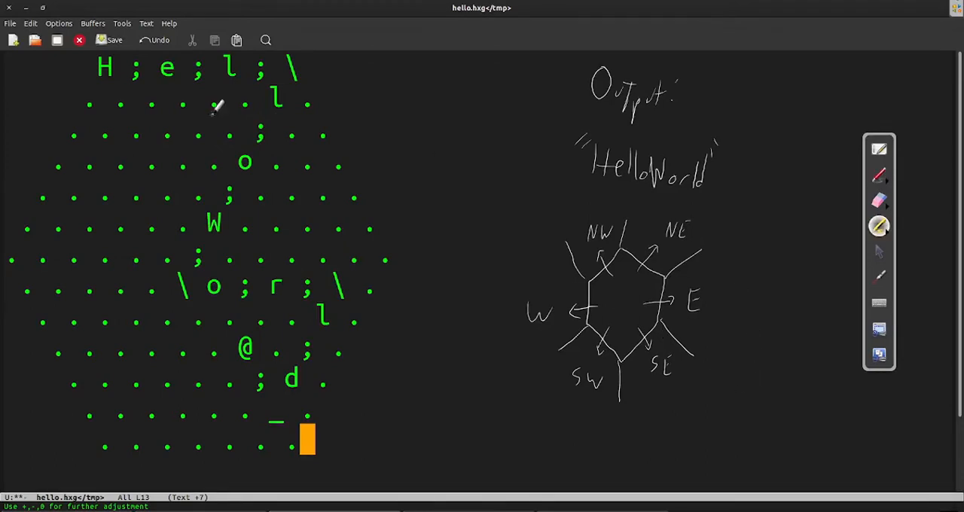
Highlight the top row H;e;l; and write a Mirror heading with /, \, vertical and horizontal mirror sketches.
{"action": "left_click_drag", "start_coordinate": [94, 69], "coordinate": [280, 67]}
{"action": "left_click", "coordinate": [880, 175]}
{"action": "mouse_move", "coordinate": [752, 119]}
{"action": "left_mouse_down"}
{"action": "mouse_move", "coordinate": [771, 87]}
{"action": "mouse_move", "coordinate": [828, 112]}
{"action": "left_mouse_up"}
{"action": "left_click_drag", "start_coordinate": [737, 74], "coordinate": [733, 258]}
{"action": "mouse_move", "coordinate": [788, 139]}
{"action": "left_mouse_down"}
{"action": "mouse_move", "coordinate": [757, 171]}
{"action": "mouse_move", "coordinate": [834, 176]}
{"action": "left_mouse_up"}
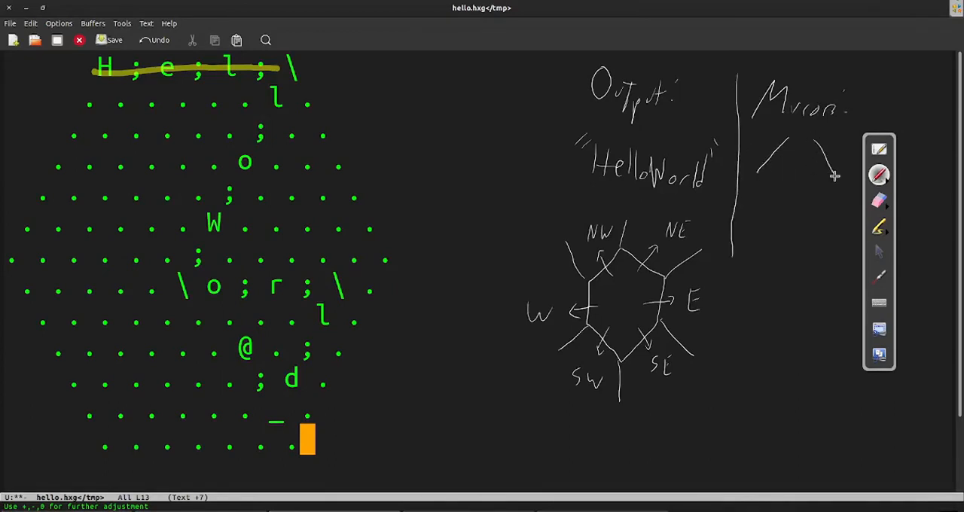
{"action": "mouse_move", "coordinate": [767, 200]}
{"action": "left_mouse_down"}
{"action": "mouse_move", "coordinate": [764, 241]}
{"action": "mouse_move", "coordinate": [842, 236]}
{"action": "left_mouse_up"}
Trace the instruction path from the top row through \o and o;r;\ down to the @.
{"action": "left_click", "coordinate": [879, 225]}
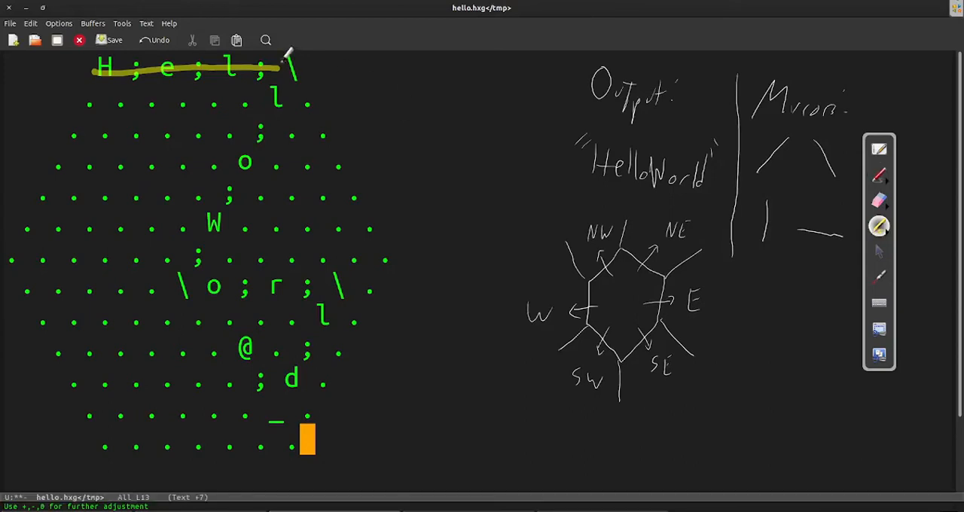
{"action": "left_click_drag", "start_coordinate": [276, 68], "coordinate": [187, 282]}
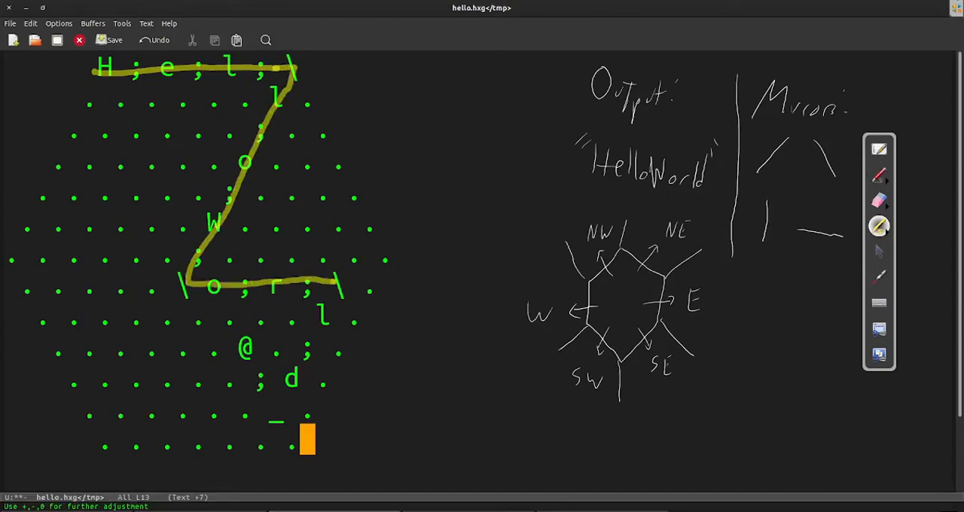
{"action": "left_click_drag", "start_coordinate": [187, 282], "coordinate": [253, 355]}
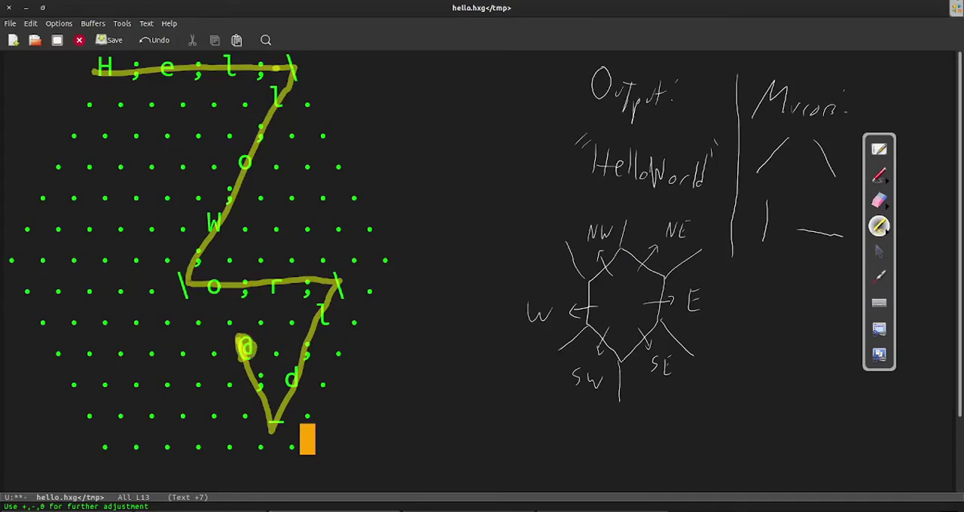
{"action": "left_click", "coordinate": [879, 252]}
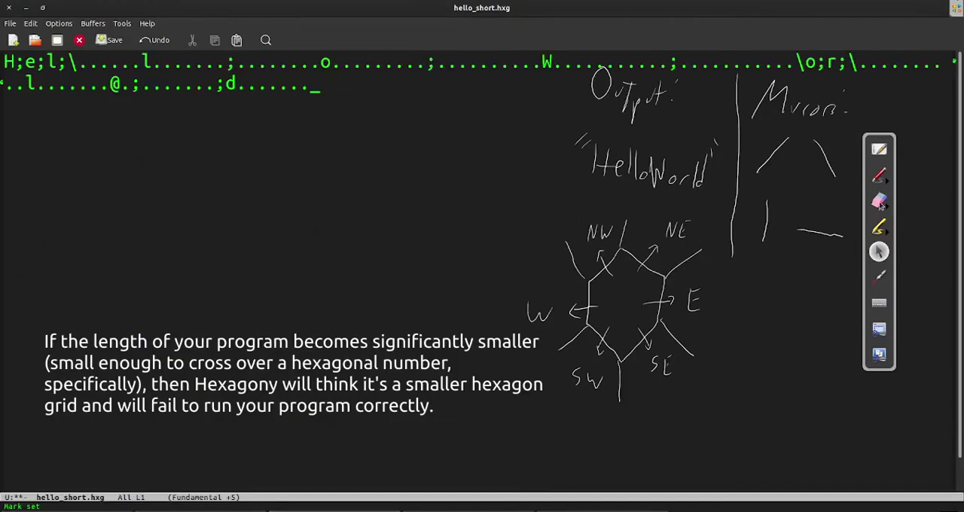
{"action": "left_click", "coordinate": [879, 174]}
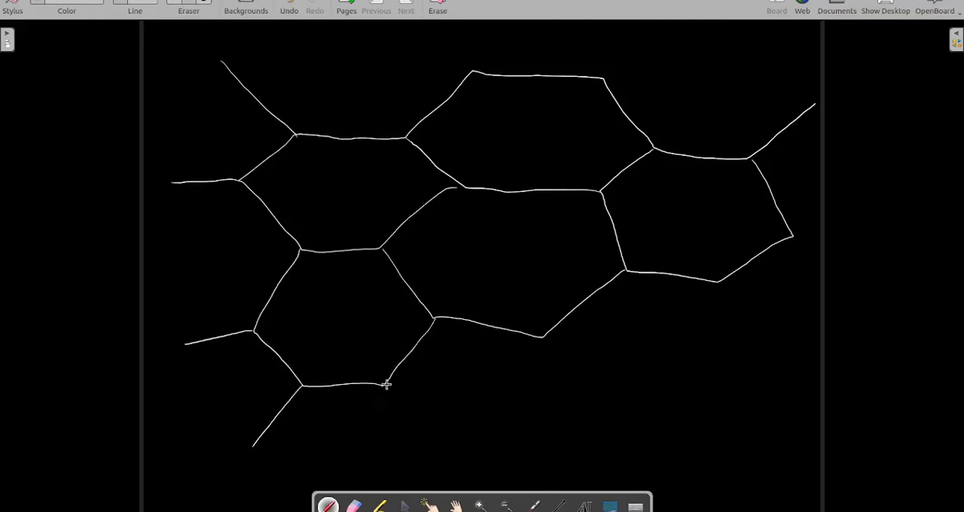
Complete the lower-left and lower-right hexagons of the honeycomb with their outer edges.
{"action": "left_click_drag", "start_coordinate": [384, 386], "coordinate": [429, 442]}
{"action": "mouse_move", "coordinate": [544, 338]}
{"action": "left_mouse_down"}
{"action": "mouse_move", "coordinate": [708, 402]}
{"action": "mouse_move", "coordinate": [792, 231]}
{"action": "left_mouse_up"}
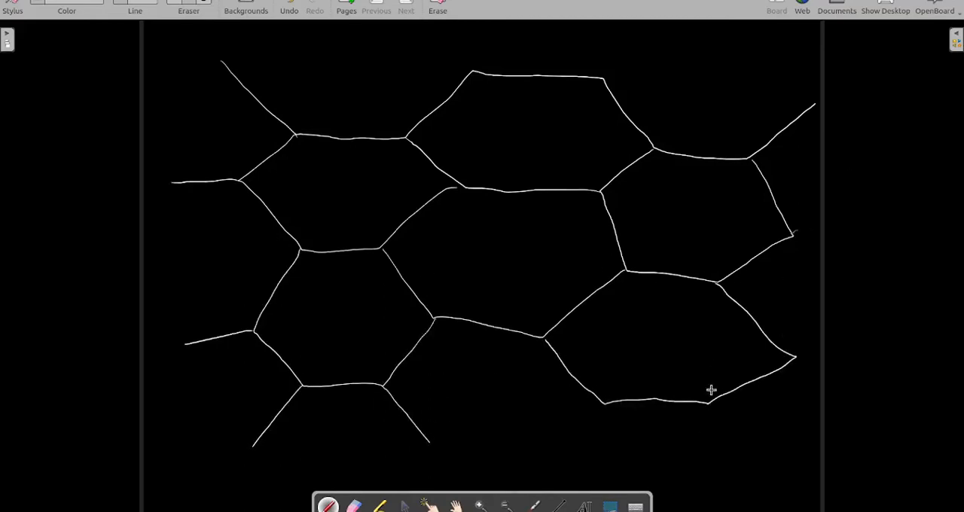
{"action": "left_click_drag", "start_coordinate": [710, 403], "coordinate": [752, 460]}
{"action": "left_click_drag", "start_coordinate": [604, 404], "coordinate": [557, 447]}
Mark the central, upper and right edges of the honeycomb each with a 0.
{"action": "left_click_drag", "start_coordinate": [491, 305], "coordinate": [489, 306]}
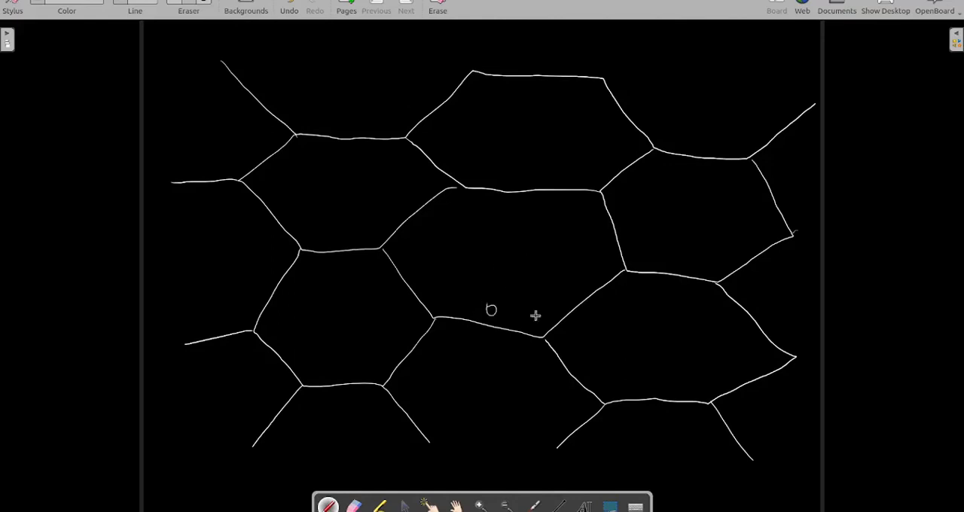
{"action": "left_click_drag", "start_coordinate": [580, 356], "coordinate": [579, 356]}
{"action": "left_click_drag", "start_coordinate": [399, 344], "coordinate": [398, 344]}
{"action": "left_click_drag", "start_coordinate": [345, 366], "coordinate": [345, 367]}
{"action": "left_click_drag", "start_coordinate": [569, 411], "coordinate": [568, 412]}
{"action": "left_click_drag", "start_coordinate": [767, 314], "coordinate": [766, 314]}
{"action": "left_click_drag", "start_coordinate": [682, 266], "coordinate": [680, 266]}
{"action": "left_click_drag", "start_coordinate": [778, 116], "coordinate": [778, 116]}
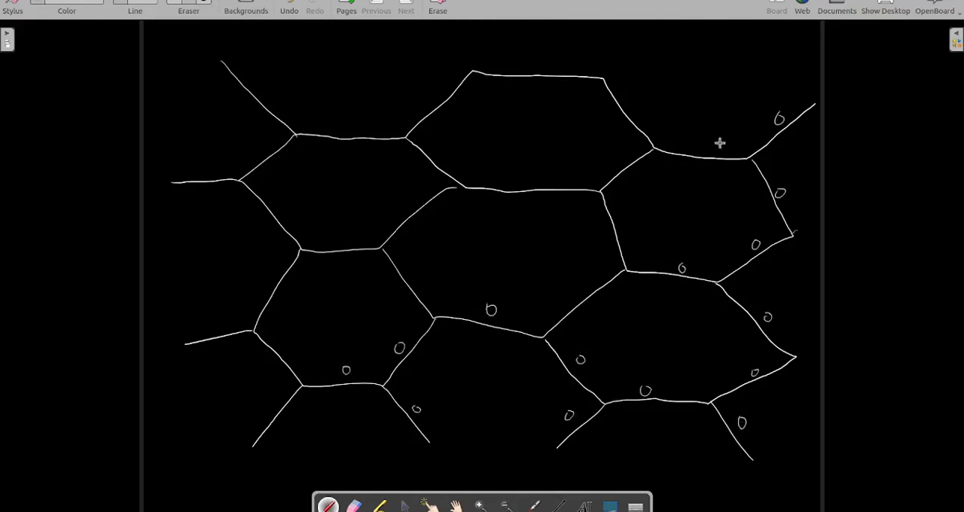
{"action": "left_click_drag", "start_coordinate": [604, 229], "coordinate": [602, 230]}
{"action": "left_click_drag", "start_coordinate": [544, 61], "coordinate": [543, 62]}
{"action": "left_click_drag", "start_coordinate": [442, 150], "coordinate": [440, 150]}
{"action": "left_click_drag", "start_coordinate": [336, 235], "coordinate": [335, 236]}
Add 0s along the left and lower-left edges and start the pointer arrow on the central edge.
{"action": "left_click_drag", "start_coordinate": [291, 410], "coordinate": [290, 411]}
{"action": "left_click_drag", "start_coordinate": [283, 332], "coordinate": [282, 333]}
{"action": "left_click_drag", "start_coordinate": [231, 316], "coordinate": [230, 317]}
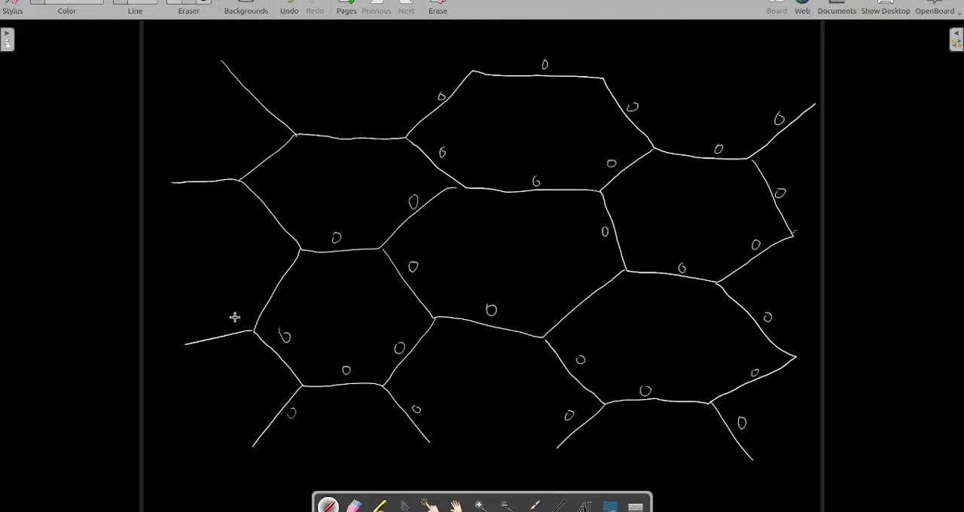
{"action": "left_click_drag", "start_coordinate": [294, 279], "coordinate": [292, 280]}
{"action": "left_click_drag", "start_coordinate": [206, 168], "coordinate": [204, 169]}
{"action": "left_click_drag", "start_coordinate": [262, 82], "coordinate": [260, 84]}
{"action": "mouse_move", "coordinate": [480, 317]}
{"action": "left_mouse_down"}
{"action": "mouse_move", "coordinate": [490, 328]}
{"action": "mouse_move", "coordinate": [495, 305]}
{"action": "mouse_move", "coordinate": [476, 335]}
{"action": "mouse_move", "coordinate": [483, 358]}
{"action": "left_mouse_up"}
Label the pointer arrow MP in red and sketch branch arrows, a loop with = mark, and moves to neighbouring edges.
{"action": "left_click_drag", "start_coordinate": [489, 360], "coordinate": [493, 347]}
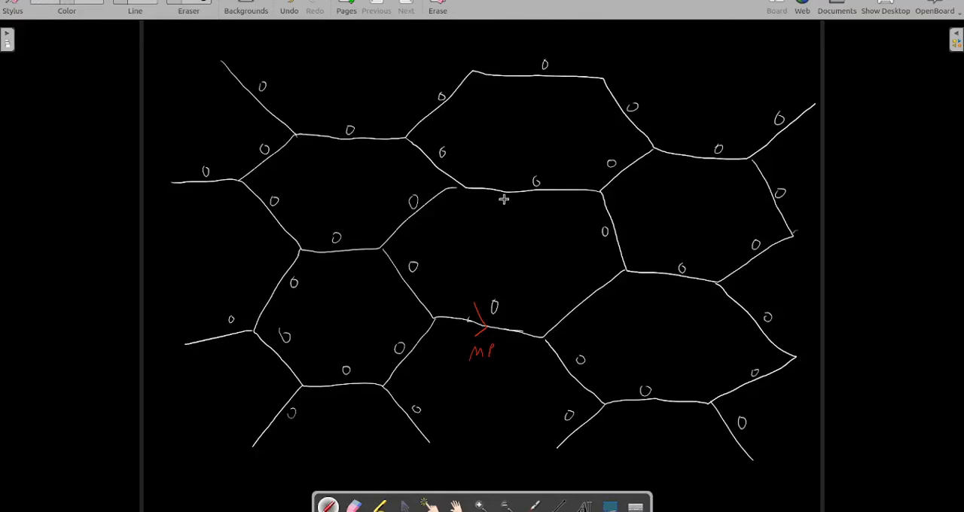
{"action": "left_click_drag", "start_coordinate": [577, 265], "coordinate": [595, 307]}
{"action": "mouse_move", "coordinate": [575, 359]}
{"action": "left_mouse_down"}
{"action": "mouse_move", "coordinate": [570, 377]}
{"action": "mouse_move", "coordinate": [596, 390]}
{"action": "left_mouse_up"}
{"action": "mouse_move", "coordinate": [517, 305]}
{"action": "left_mouse_down"}
{"action": "mouse_move", "coordinate": [507, 273]}
{"action": "mouse_move", "coordinate": [469, 290]}
{"action": "left_mouse_up"}
{"action": "left_click_drag", "start_coordinate": [491, 259], "coordinate": [504, 258]}
{"action": "left_click_drag", "start_coordinate": [491, 265], "coordinate": [503, 263]}
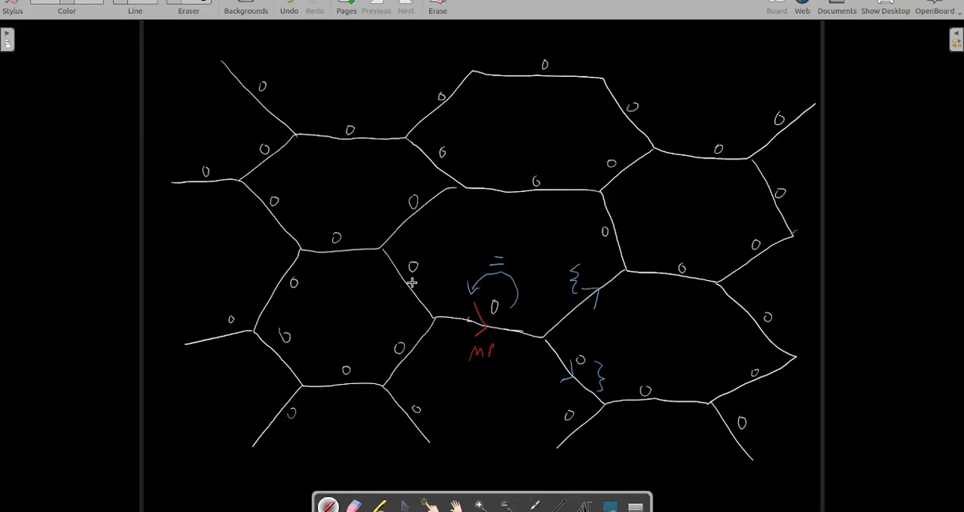
{"action": "mouse_move", "coordinate": [410, 278]}
{"action": "left_mouse_down"}
{"action": "mouse_move", "coordinate": [399, 290]}
{"action": "mouse_move", "coordinate": [384, 281]}
{"action": "left_mouse_up"}
{"action": "left_click_drag", "start_coordinate": [385, 291], "coordinate": [390, 281]}
{"action": "mouse_move", "coordinate": [406, 343]}
{"action": "left_mouse_down"}
{"action": "mouse_move", "coordinate": [410, 357]}
{"action": "mouse_move", "coordinate": [384, 347]}
{"action": "left_mouse_up"}
Note in the left margin ^ Conditional with { if > 0 and { if ≤ 0 cases.
{"action": "left_click_drag", "start_coordinate": [13, 163], "coordinate": [28, 162]}
{"action": "mouse_move", "coordinate": [55, 140]}
{"action": "left_mouse_down"}
{"action": "mouse_move", "coordinate": [53, 175]}
{"action": "mouse_move", "coordinate": [128, 175]}
{"action": "left_mouse_up"}
{"action": "left_click_drag", "start_coordinate": [134, 152], "coordinate": [134, 182]}
{"action": "mouse_move", "coordinate": [22, 190]}
{"action": "left_mouse_down"}
{"action": "mouse_move", "coordinate": [23, 230]}
{"action": "mouse_move", "coordinate": [43, 225]}
{"action": "left_mouse_up"}
{"action": "mouse_move", "coordinate": [63, 202]}
{"action": "left_mouse_down"}
{"action": "mouse_move", "coordinate": [59, 224]}
{"action": "mouse_move", "coordinate": [84, 227]}
{"action": "left_mouse_up"}
{"action": "left_click_drag", "start_coordinate": [115, 205], "coordinate": [113, 206]}
{"action": "left_click_drag", "start_coordinate": [27, 246], "coordinate": [29, 286]}
{"action": "left_click_drag", "start_coordinate": [47, 259], "coordinate": [46, 270]}
{"action": "mouse_move", "coordinate": [71, 251]}
{"action": "left_mouse_down"}
{"action": "mouse_move", "coordinate": [67, 273]}
{"action": "mouse_move", "coordinate": [89, 262]}
{"action": "left_mouse_up"}
{"action": "left_click_drag", "start_coordinate": [89, 269], "coordinate": [104, 271]}
{"action": "left_click_drag", "start_coordinate": [115, 250], "coordinate": [113, 251]}
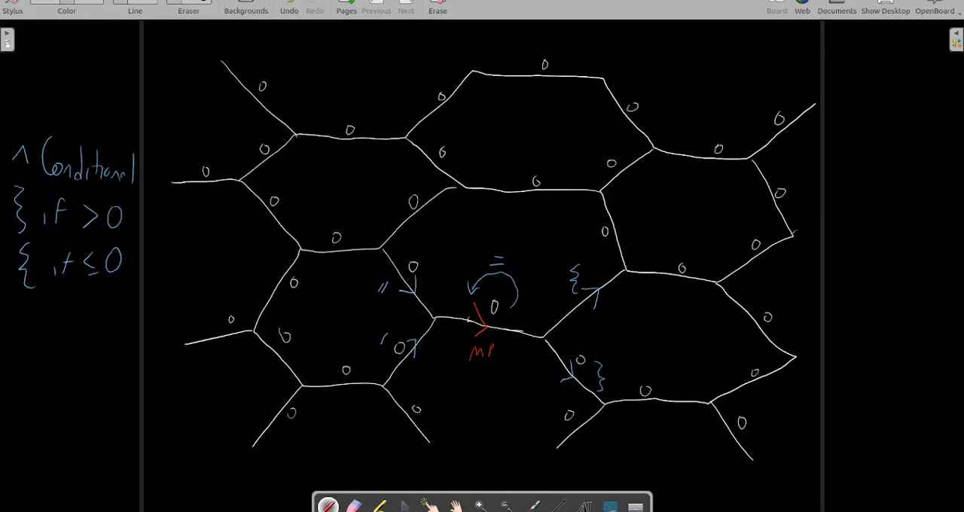
Draw a divider under the margin notes and write the ~ Negate entry.
{"action": "left_click_drag", "start_coordinate": [2, 304], "coordinate": [164, 296]}
{"action": "left_click_drag", "start_coordinate": [9, 340], "coordinate": [72, 319]}
{"action": "left_click_drag", "start_coordinate": [84, 335], "coordinate": [78, 345]}
{"action": "left_click_drag", "start_coordinate": [98, 333], "coordinate": [94, 354]}
{"action": "left_click_drag", "start_coordinate": [109, 335], "coordinate": [131, 340]}
{"action": "left_click_drag", "start_coordinate": [15, 360], "coordinate": [18, 395]}
Add ) Increment and ( Decrement entries below Negate.
{"action": "mouse_move", "coordinate": [57, 374]}
{"action": "left_mouse_down"}
{"action": "mouse_move", "coordinate": [57, 391]}
{"action": "mouse_move", "coordinate": [143, 388]}
{"action": "left_mouse_up"}
{"action": "left_click_drag", "start_coordinate": [28, 408], "coordinate": [29, 455]}
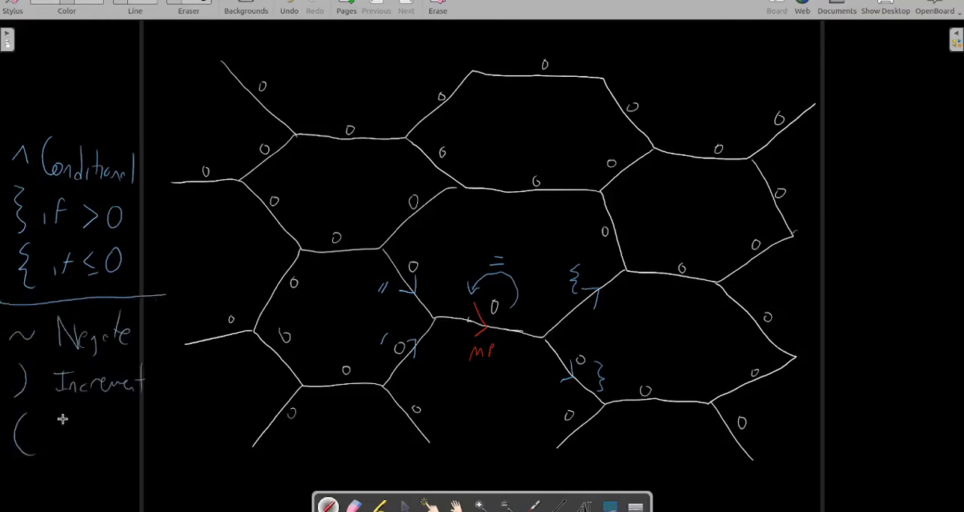
{"action": "left_click_drag", "start_coordinate": [64, 420], "coordinate": [65, 443]}
{"action": "left_click_drag", "start_coordinate": [64, 419], "coordinate": [74, 442]}
{"action": "left_click_drag", "start_coordinate": [76, 435], "coordinate": [145, 437]}
{"action": "left_click_drag", "start_coordinate": [138, 428], "coordinate": [156, 423]}
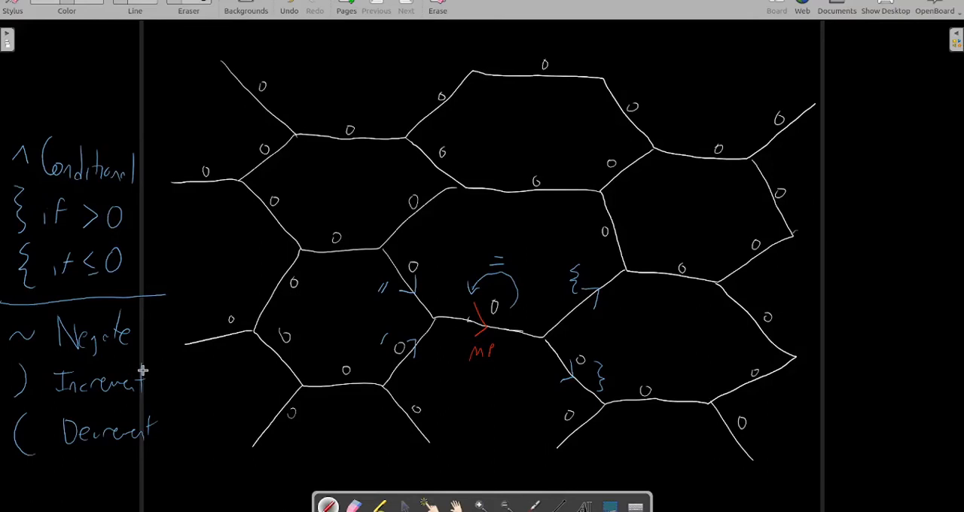
Erase the right-side hexagon edges and write Current value x, Number N and the formula x = 10x + N.
{"action": "left_click", "coordinate": [354, 504]}
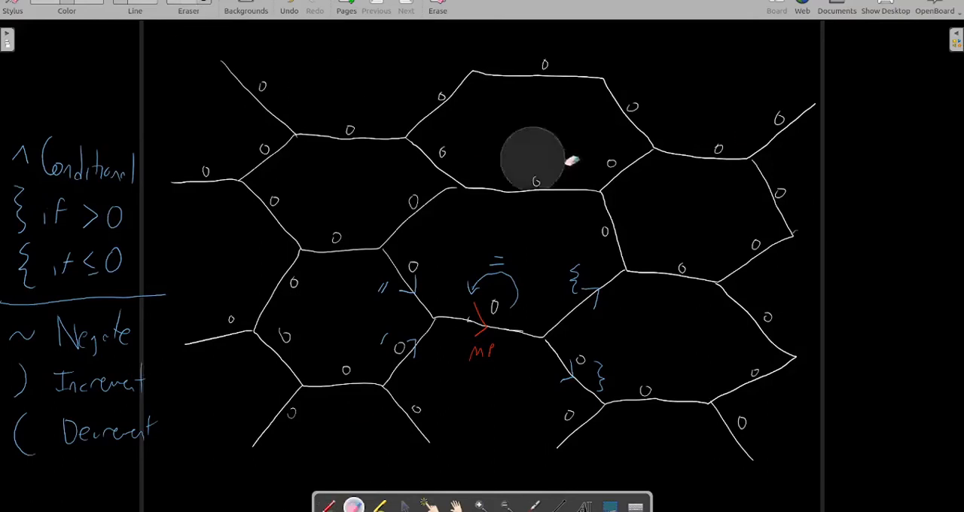
{"action": "mouse_move", "coordinate": [686, 155]}
{"action": "left_mouse_down"}
{"action": "mouse_move", "coordinate": [662, 383]}
{"action": "mouse_move", "coordinate": [661, 281]}
{"action": "mouse_move", "coordinate": [766, 241]}
{"action": "mouse_move", "coordinate": [688, 150]}
{"action": "left_mouse_up"}
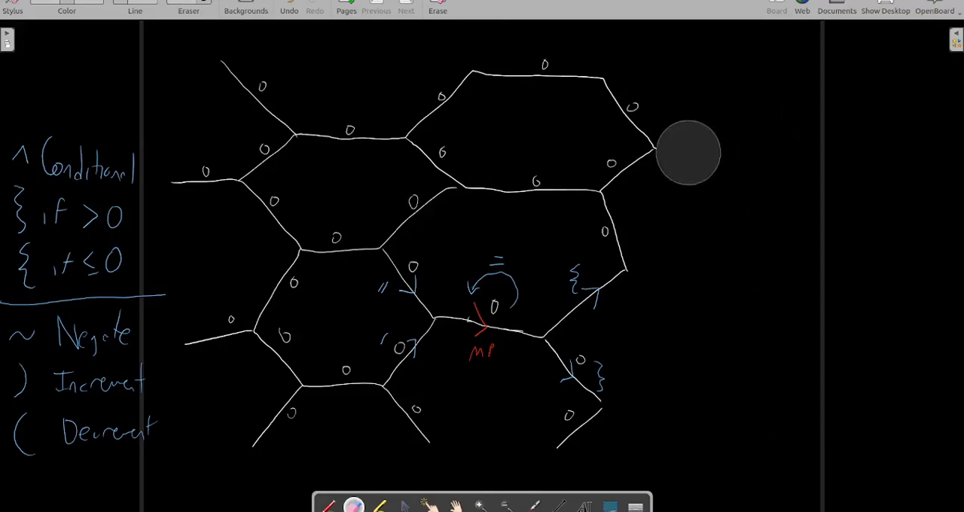
{"action": "mouse_move", "coordinate": [685, 44]}
{"action": "left_mouse_down"}
{"action": "mouse_move", "coordinate": [648, 468]}
{"action": "mouse_move", "coordinate": [756, 65]}
{"action": "mouse_move", "coordinate": [853, 101]}
{"action": "left_mouse_up"}
{"action": "mouse_move", "coordinate": [696, 109]}
{"action": "left_mouse_down"}
{"action": "mouse_move", "coordinate": [716, 139]}
{"action": "mouse_move", "coordinate": [795, 120]}
{"action": "left_mouse_up"}
{"action": "left_click_drag", "start_coordinate": [689, 167], "coordinate": [700, 182]}
{"action": "left_click_drag", "start_coordinate": [710, 172], "coordinate": [721, 182]}
{"action": "mouse_move", "coordinate": [736, 167]}
{"action": "left_mouse_down"}
{"action": "mouse_move", "coordinate": [755, 188]}
{"action": "mouse_move", "coordinate": [772, 188]}
{"action": "left_mouse_up"}
{"action": "left_click_drag", "start_coordinate": [791, 179], "coordinate": [802, 179]}
{"action": "mouse_move", "coordinate": [814, 167]}
{"action": "left_mouse_down"}
{"action": "mouse_move", "coordinate": [812, 192]}
{"action": "mouse_move", "coordinate": [830, 170]}
{"action": "left_mouse_up"}
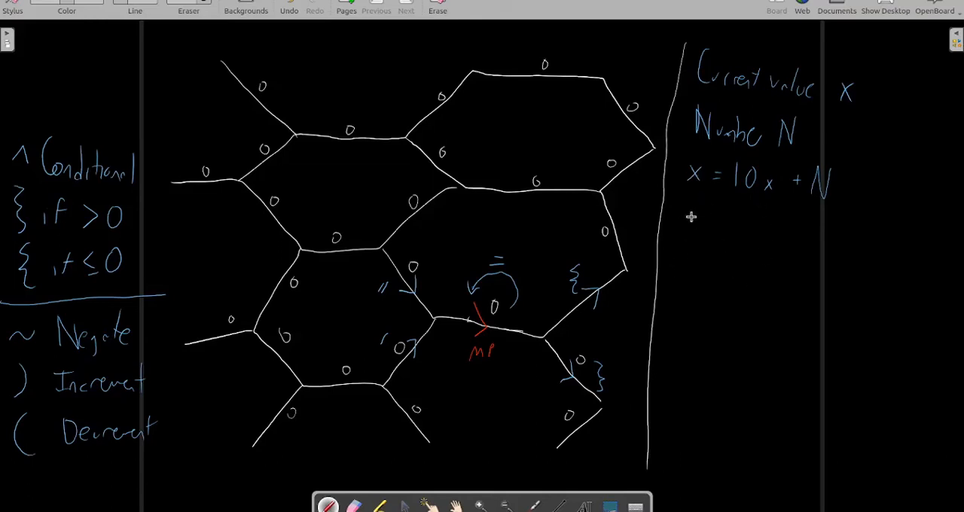
Write the example number "100" in quotes and the start value x = 0.
{"action": "left_click_drag", "start_coordinate": [691, 222], "coordinate": [685, 235]}
{"action": "mouse_move", "coordinate": [702, 222]}
{"action": "left_mouse_down"}
{"action": "mouse_move", "coordinate": [694, 237]}
{"action": "mouse_move", "coordinate": [713, 279]}
{"action": "left_mouse_up"}
{"action": "left_click_drag", "start_coordinate": [734, 245], "coordinate": [733, 246]}
{"action": "left_click_drag", "start_coordinate": [756, 244], "coordinate": [755, 244]}
{"action": "left_click_drag", "start_coordinate": [776, 219], "coordinate": [787, 233]}
{"action": "left_click_drag", "start_coordinate": [712, 239], "coordinate": [699, 319]}
{"action": "left_click_drag", "start_coordinate": [698, 304], "coordinate": [689, 319]}
{"action": "left_click_drag", "start_coordinate": [711, 306], "coordinate": [720, 312]}
{"action": "left_click_drag", "start_coordinate": [726, 302], "coordinate": [724, 303]}
Work the three digits through x = 10x + N giving x = 1, 10, 100, and tick the result.
{"action": "left_click_drag", "start_coordinate": [667, 340], "coordinate": [671, 366]}
{"action": "mouse_move", "coordinate": [693, 338]}
{"action": "left_mouse_down"}
{"action": "mouse_move", "coordinate": [693, 367]}
{"action": "mouse_move", "coordinate": [751, 366]}
{"action": "mouse_move", "coordinate": [777, 349]}
{"action": "left_mouse_up"}
{"action": "left_click_drag", "start_coordinate": [795, 356], "coordinate": [814, 369]}
{"action": "left_click_drag", "start_coordinate": [833, 343], "coordinate": [869, 369]}
{"action": "left_click_drag", "start_coordinate": [675, 383], "coordinate": [689, 410]}
{"action": "mouse_move", "coordinate": [746, 381]}
{"action": "left_mouse_down"}
{"action": "mouse_move", "coordinate": [744, 409]}
{"action": "mouse_move", "coordinate": [776, 416]}
{"action": "left_mouse_up"}
{"action": "left_click_drag", "start_coordinate": [812, 401], "coordinate": [874, 414]}
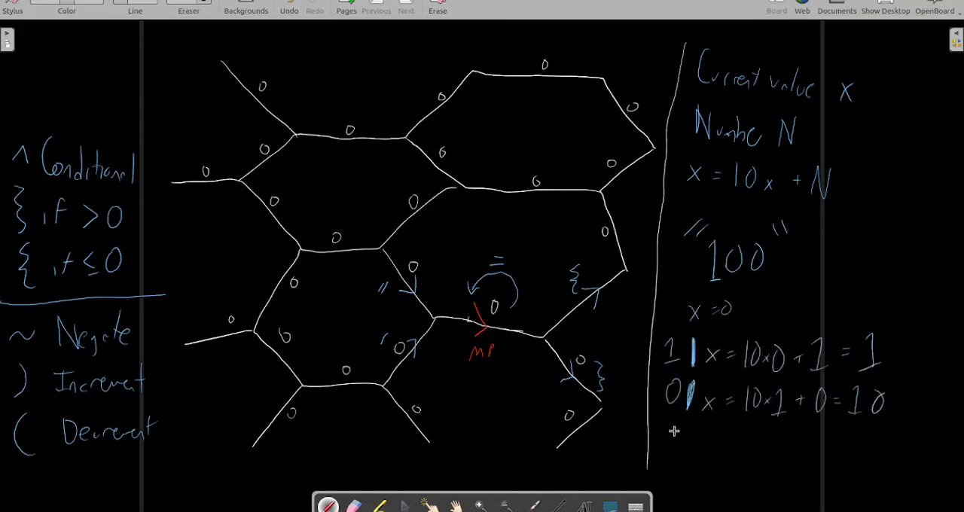
{"action": "left_click_drag", "start_coordinate": [674, 425], "coordinate": [671, 446]}
{"action": "left_click_drag", "start_coordinate": [690, 421], "coordinate": [688, 452]}
{"action": "mouse_move", "coordinate": [746, 426]}
{"action": "left_mouse_down"}
{"action": "mouse_move", "coordinate": [744, 455]}
{"action": "mouse_move", "coordinate": [778, 451]}
{"action": "left_mouse_up"}
{"action": "left_click_drag", "start_coordinate": [812, 441], "coordinate": [836, 435]}
{"action": "left_click_drag", "start_coordinate": [846, 431], "coordinate": [858, 431]}
{"action": "mouse_move", "coordinate": [868, 432]}
{"action": "left_mouse_down"}
{"action": "mouse_move", "coordinate": [885, 444]}
{"action": "mouse_move", "coordinate": [928, 428]}
{"action": "left_mouse_up"}
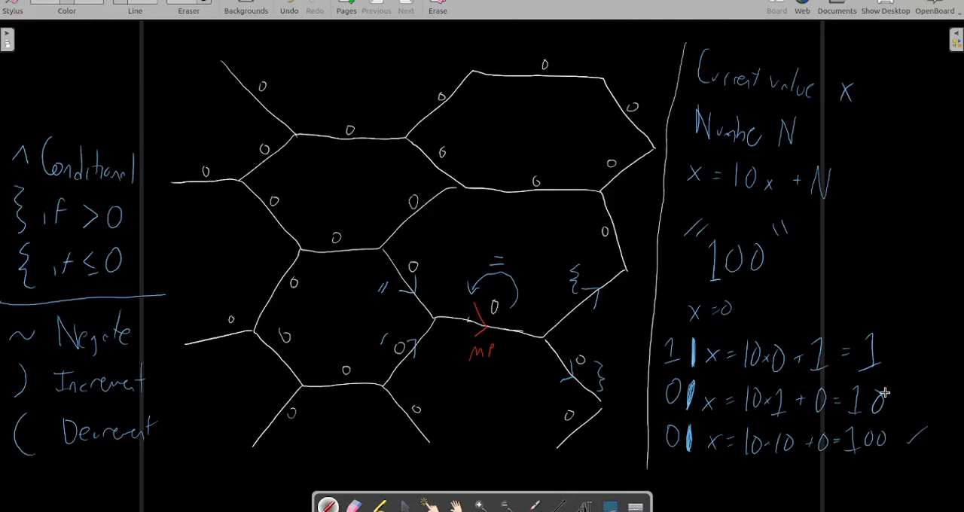
Erase the branch marks and write 10, neighbours 3 and 4 with a plus sign, boxing 3 and 4.
{"action": "left_click", "coordinate": [353, 506]}
{"action": "mouse_move", "coordinate": [471, 283]}
{"action": "left_mouse_down"}
{"action": "mouse_move", "coordinate": [592, 294]}
{"action": "mouse_move", "coordinate": [573, 377]}
{"action": "left_mouse_up"}
{"action": "mouse_move", "coordinate": [489, 327]}
{"action": "left_mouse_down"}
{"action": "mouse_move", "coordinate": [399, 276]}
{"action": "mouse_move", "coordinate": [414, 290]}
{"action": "mouse_move", "coordinate": [415, 273]}
{"action": "left_mouse_up"}
{"action": "left_click", "coordinate": [328, 506]}
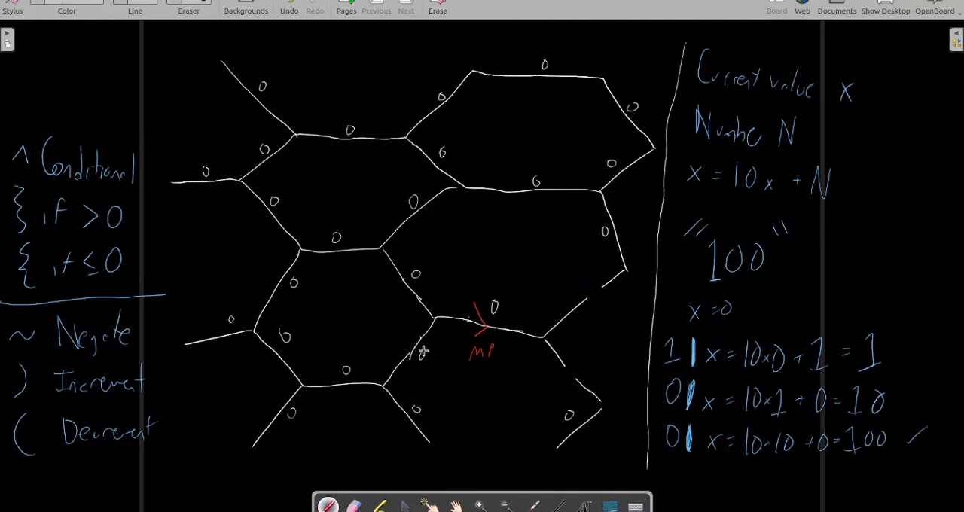
{"action": "left_click_drag", "start_coordinate": [410, 350], "coordinate": [424, 354]}
{"action": "left_click_drag", "start_coordinate": [574, 352], "coordinate": [585, 369]}
{"action": "left_click_drag", "start_coordinate": [486, 271], "coordinate": [495, 285]}
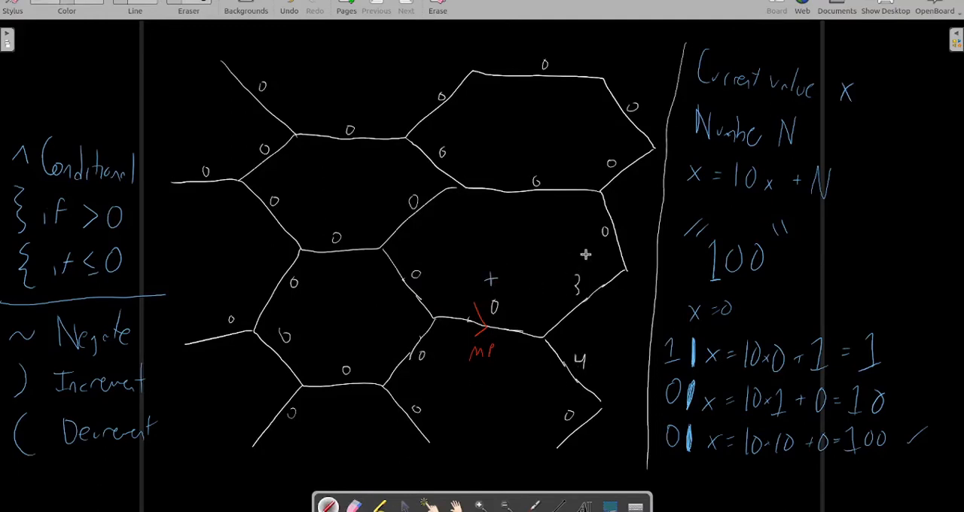
{"action": "left_click_drag", "start_coordinate": [566, 267], "coordinate": [587, 294]}
{"action": "left_click_drag", "start_coordinate": [571, 348], "coordinate": [599, 373]}
Replace the old zero beside MP with the value 7.
{"action": "left_click", "coordinate": [353, 506]}
{"action": "left_click_drag", "start_coordinate": [489, 301], "coordinate": [494, 318]}
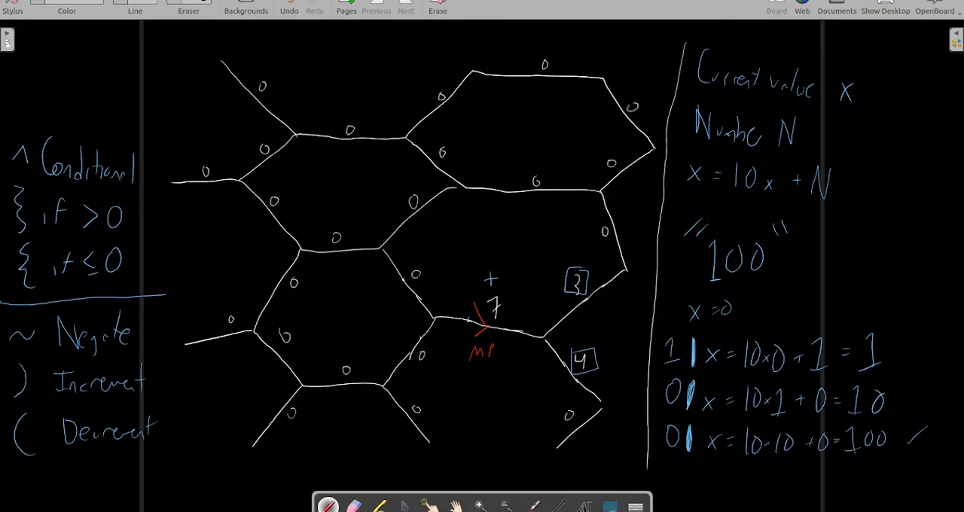
Write the & Copy note above Conditional: copy right if >0, copy left if ≤0.
{"action": "left_click_drag", "start_coordinate": [13, 123], "coordinate": [161, 136]}
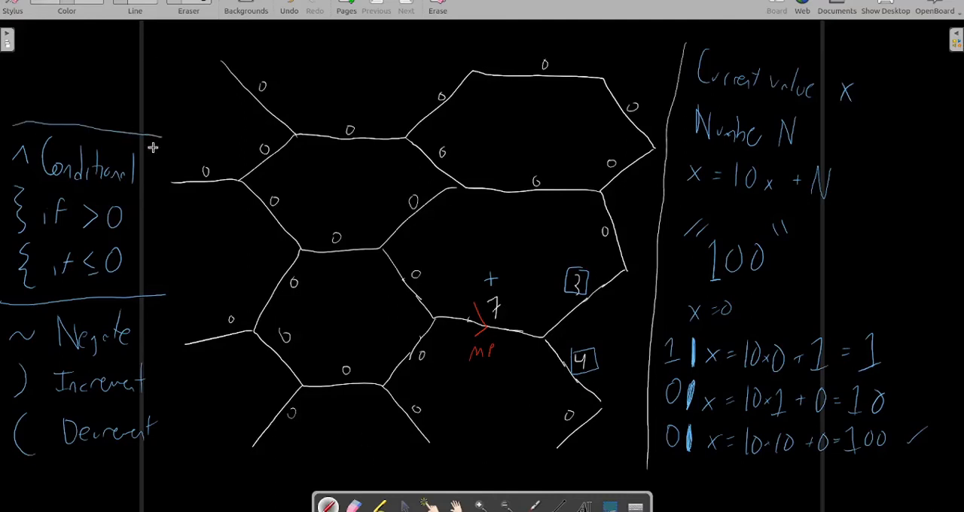
{"action": "mouse_move", "coordinate": [33, 47]}
{"action": "left_mouse_down"}
{"action": "mouse_move", "coordinate": [40, 30]}
{"action": "mouse_move", "coordinate": [44, 54]}
{"action": "left_mouse_up"}
{"action": "mouse_move", "coordinate": [67, 37]}
{"action": "left_mouse_down"}
{"action": "mouse_move", "coordinate": [67, 53]}
{"action": "mouse_move", "coordinate": [137, 49]}
{"action": "left_mouse_up"}
{"action": "mouse_move", "coordinate": [155, 44]}
{"action": "left_mouse_down"}
{"action": "mouse_move", "coordinate": [170, 50]}
{"action": "mouse_move", "coordinate": [189, 33]}
{"action": "left_mouse_up"}
{"action": "mouse_move", "coordinate": [32, 64]}
{"action": "left_mouse_down"}
{"action": "mouse_move", "coordinate": [51, 76]}
{"action": "mouse_move", "coordinate": [197, 69]}
{"action": "left_mouse_up"}
{"action": "left_click_drag", "start_coordinate": [31, 93], "coordinate": [84, 113]}
{"action": "left_click_drag", "start_coordinate": [95, 104], "coordinate": [135, 113]}
{"action": "mouse_move", "coordinate": [150, 97]}
{"action": "left_mouse_down"}
{"action": "mouse_move", "coordinate": [162, 115]}
{"action": "mouse_move", "coordinate": [173, 113]}
{"action": "left_mouse_up"}
{"action": "left_click_drag", "start_coordinate": [176, 100], "coordinate": [189, 112]}
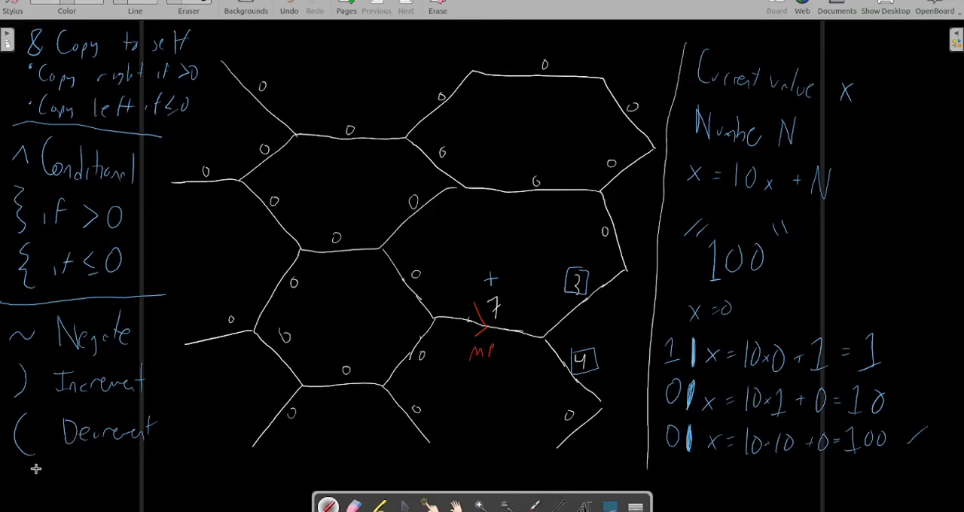
Underline Decrement, clear the upper hexagons and write the Pass and $ Skip notes at the top.
{"action": "left_click_drag", "start_coordinate": [36, 468], "coordinate": [167, 431]}
{"action": "left_click", "coordinate": [354, 505]}
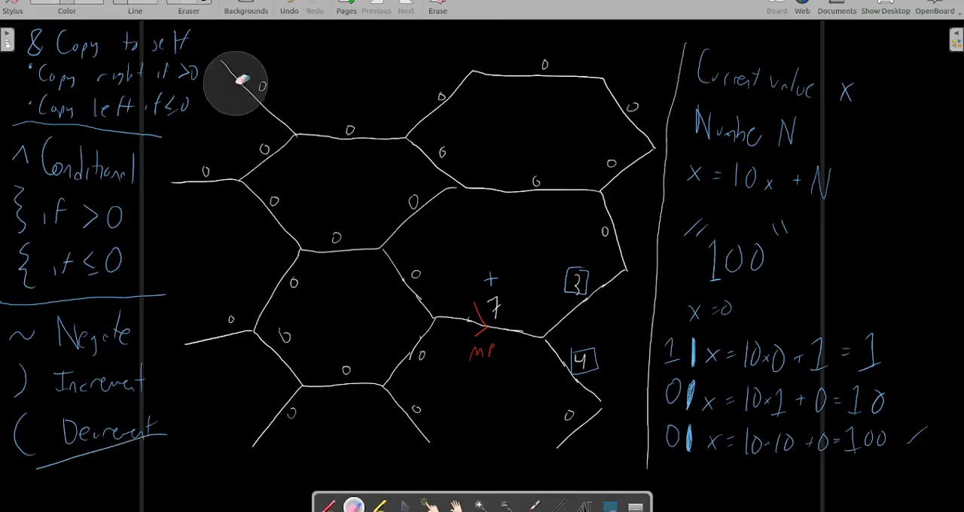
{"action": "left_click_drag", "start_coordinate": [241, 82], "coordinate": [580, 196]}
{"action": "left_click", "coordinate": [327, 504]}
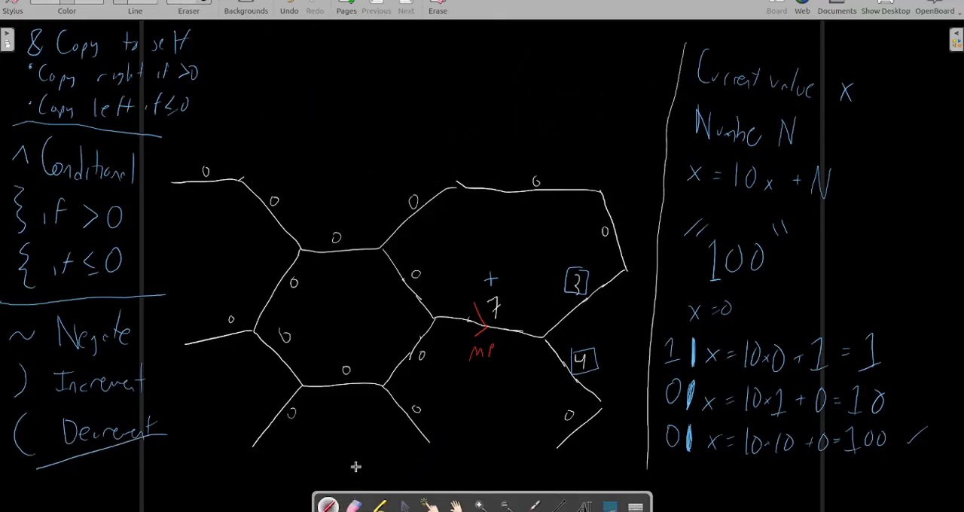
{"action": "left_click", "coordinate": [291, 48]}
{"action": "left_click_drag", "start_coordinate": [315, 65], "coordinate": [325, 39]}
{"action": "left_click_drag", "start_coordinate": [332, 56], "coordinate": [363, 60]}
{"action": "left_click_drag", "start_coordinate": [245, 35], "coordinate": [235, 148]}
{"action": "mouse_move", "coordinate": [285, 75]}
{"action": "left_mouse_down"}
{"action": "mouse_move", "coordinate": [276, 107]}
{"action": "mouse_move", "coordinate": [316, 105]}
{"action": "left_mouse_up"}
{"action": "left_click_drag", "start_coordinate": [322, 82], "coordinate": [336, 105]}
{"action": "left_click_drag", "start_coordinate": [339, 90], "coordinate": [346, 114]}
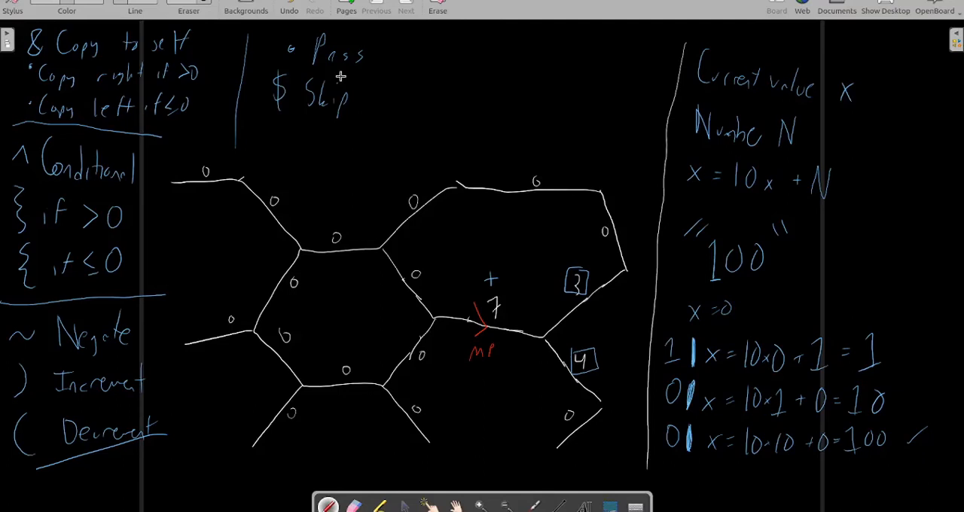
Erase the right-side number-building notes, extend the divider and draft > and < marks, then erase them.
{"action": "left_click", "coordinate": [354, 505]}
{"action": "mouse_move", "coordinate": [723, 57]}
{"action": "left_mouse_down"}
{"action": "mouse_move", "coordinate": [680, 299]}
{"action": "mouse_move", "coordinate": [910, 339]}
{"action": "mouse_move", "coordinate": [812, 116]}
{"action": "left_mouse_up"}
{"action": "left_click", "coordinate": [328, 504]}
{"action": "left_click_drag", "start_coordinate": [665, 182], "coordinate": [647, 440]}
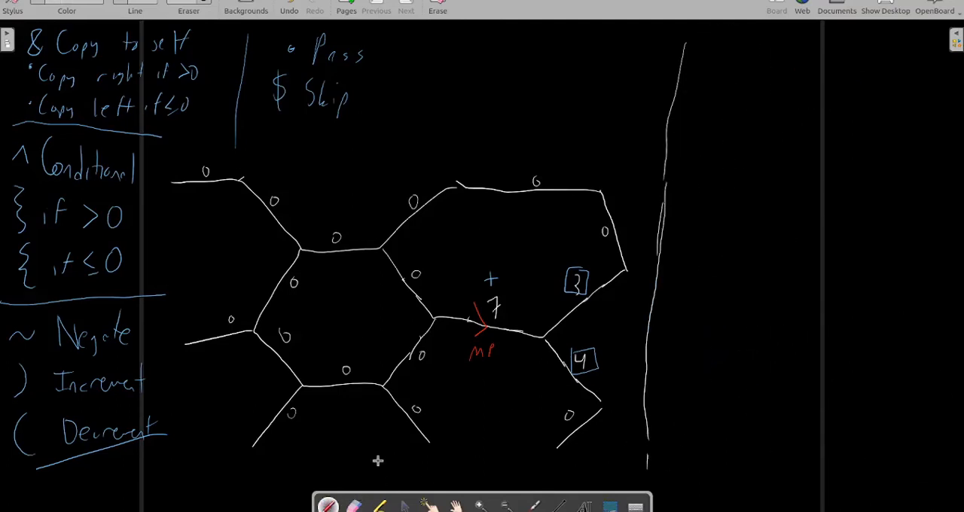
{"action": "left_click_drag", "start_coordinate": [747, 59], "coordinate": [739, 113]}
{"action": "mouse_move", "coordinate": [769, 164]}
{"action": "left_mouse_down"}
{"action": "mouse_move", "coordinate": [772, 202]}
{"action": "mouse_move", "coordinate": [770, 117]}
{"action": "mouse_move", "coordinate": [753, 66]}
{"action": "left_mouse_up"}
{"action": "left_click", "coordinate": [353, 505]}
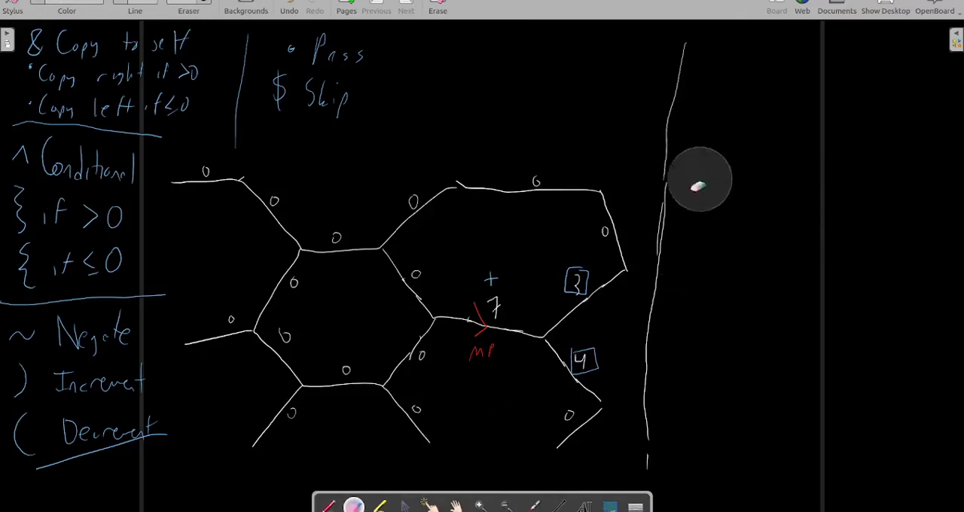
{"action": "left_click", "coordinate": [329, 503]}
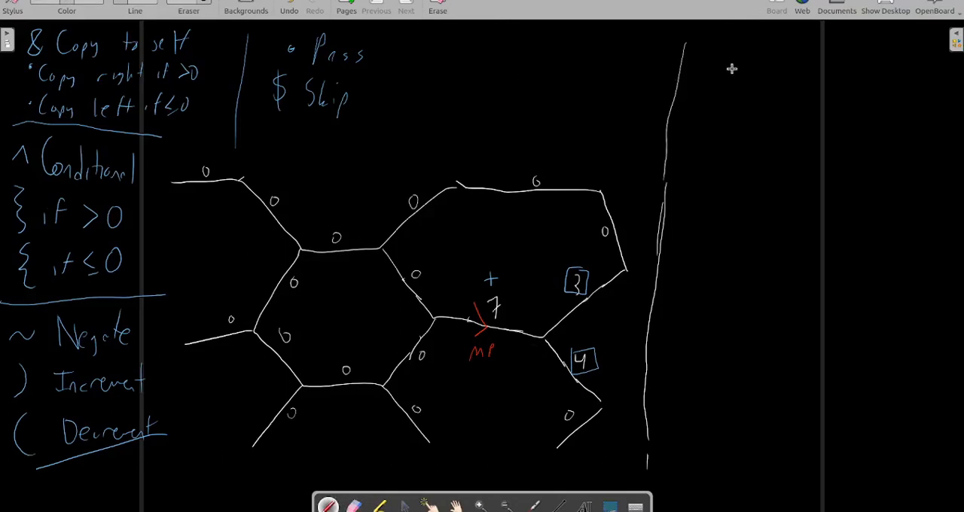
Redraw the > and < branch symbols with paths running into each.
{"action": "left_click_drag", "start_coordinate": [732, 65], "coordinate": [720, 121]}
{"action": "left_click_drag", "start_coordinate": [760, 164], "coordinate": [758, 221]}
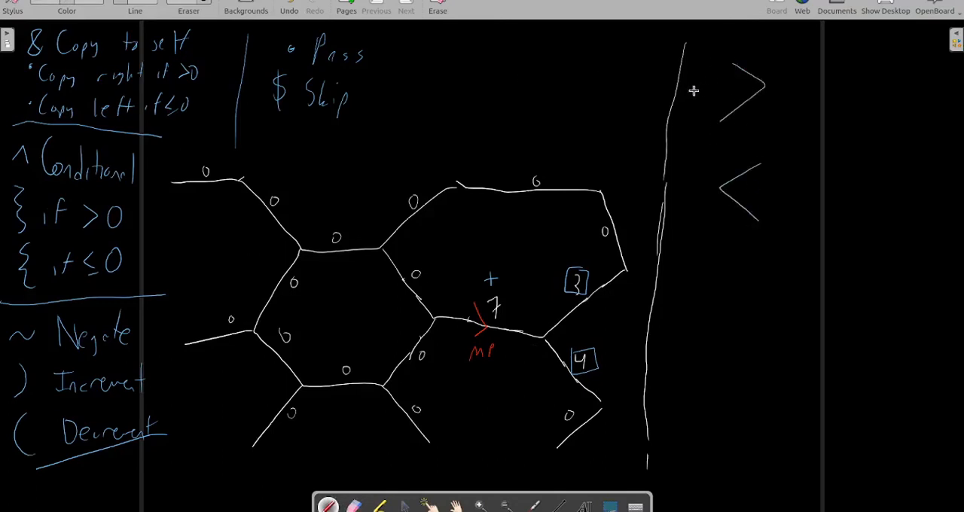
{"action": "left_click_drag", "start_coordinate": [690, 90], "coordinate": [746, 86]}
{"action": "left_click_drag", "start_coordinate": [815, 190], "coordinate": [767, 200]}
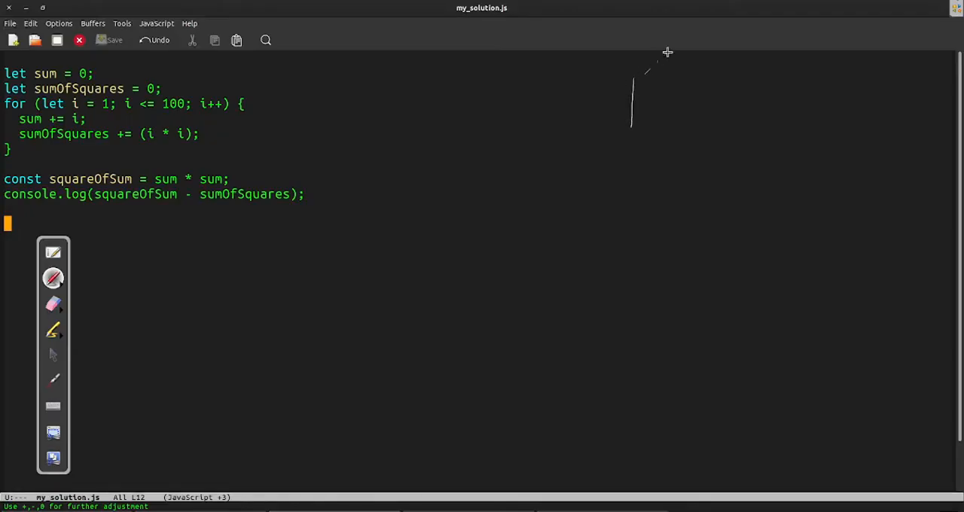
Sketch the memory hexagon over the code with an arrowhead edge labelled 100.
{"action": "left_click", "coordinate": [52, 277]}
{"action": "mouse_move", "coordinate": [635, 139]}
{"action": "left_mouse_down"}
{"action": "mouse_move", "coordinate": [668, 167]}
{"action": "mouse_move", "coordinate": [786, 123]}
{"action": "left_mouse_up"}
{"action": "left_click_drag", "start_coordinate": [749, 190], "coordinate": [743, 238]}
{"action": "left_click_drag", "start_coordinate": [673, 237], "coordinate": [693, 275]}
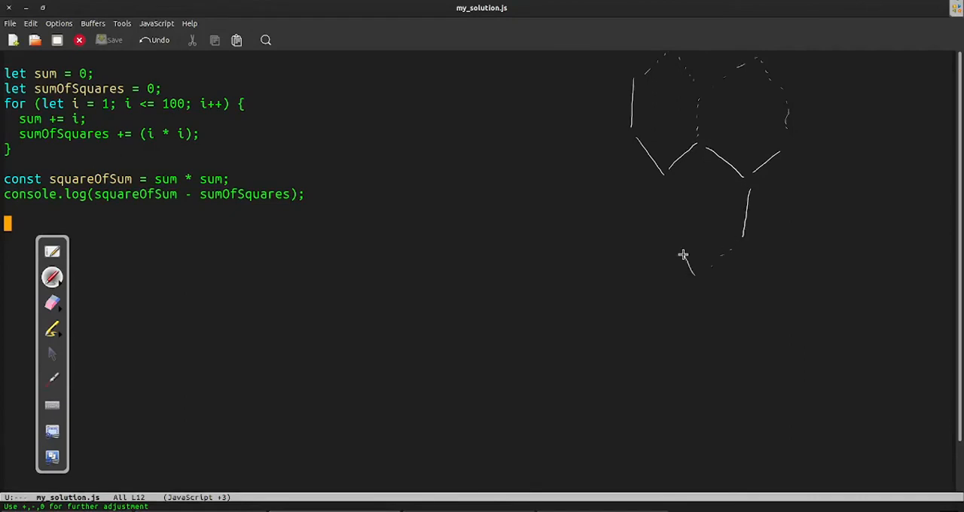
{"action": "mouse_move", "coordinate": [666, 192]}
{"action": "left_mouse_down"}
{"action": "mouse_move", "coordinate": [664, 222]}
{"action": "mouse_move", "coordinate": [635, 276]}
{"action": "left_mouse_up"}
{"action": "mouse_move", "coordinate": [629, 270]}
{"action": "left_mouse_down"}
{"action": "mouse_move", "coordinate": [601, 177]}
{"action": "mouse_move", "coordinate": [637, 139]}
{"action": "left_mouse_up"}
{"action": "mouse_move", "coordinate": [742, 217]}
{"action": "left_mouse_down"}
{"action": "mouse_move", "coordinate": [750, 208]}
{"action": "mouse_move", "coordinate": [758, 235]}
{"action": "left_mouse_up"}
{"action": "left_click_drag", "start_coordinate": [768, 223], "coordinate": [767, 224]}
{"action": "left_click_drag", "start_coordinate": [777, 223], "coordinate": [776, 224]}
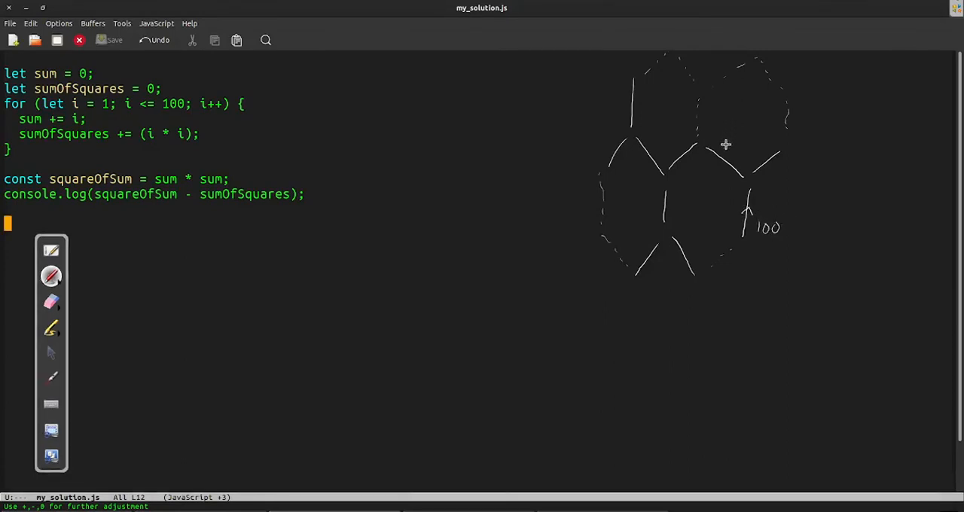
Label the upper edges i, the central edge i² and two edges Σi.
{"action": "mouse_move", "coordinate": [726, 143]}
{"action": "left_mouse_down"}
{"action": "mouse_move", "coordinate": [728, 155]}
{"action": "mouse_move", "coordinate": [803, 178]}
{"action": "left_mouse_up"}
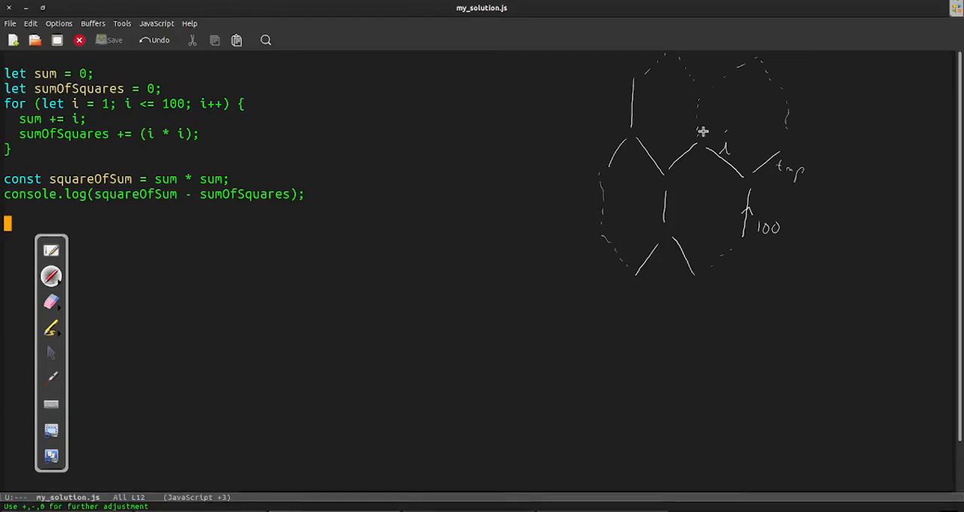
{"action": "left_click_drag", "start_coordinate": [682, 196], "coordinate": [688, 202]}
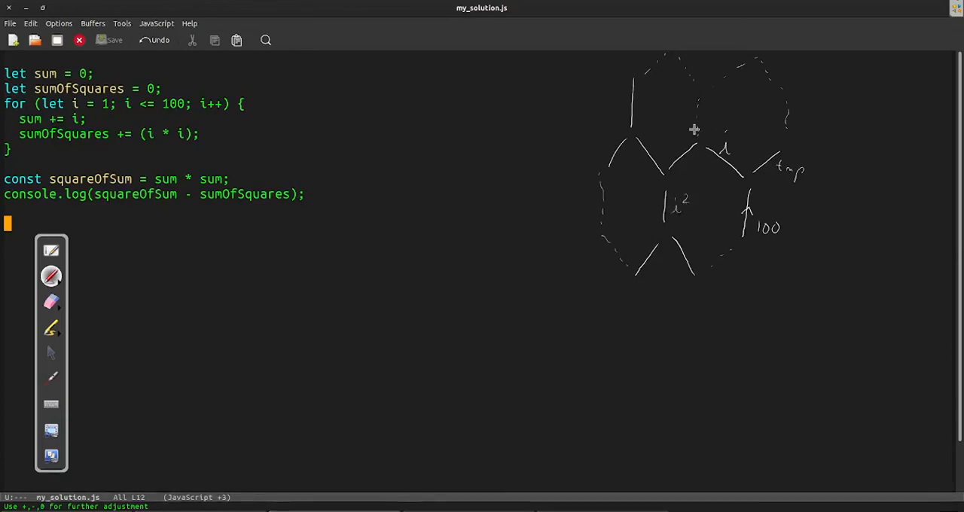
{"action": "left_click_drag", "start_coordinate": [646, 141], "coordinate": [652, 153]}
{"action": "left_click", "coordinate": [653, 133]}
{"action": "left_click_drag", "start_coordinate": [647, 93], "coordinate": [648, 105]}
{"action": "left_click_drag", "start_coordinate": [655, 98], "coordinate": [657, 105]}
{"action": "left_click_drag", "start_coordinate": [606, 137], "coordinate": [604, 149]}
Label the lower edges Σi² and the edge between the i edges tmp.
{"action": "left_click_drag", "start_coordinate": [689, 241], "coordinate": [699, 252]}
{"action": "left_click_drag", "start_coordinate": [700, 242], "coordinate": [708, 234]}
{"action": "left_click_drag", "start_coordinate": [636, 237], "coordinate": [642, 245]}
{"action": "left_click_drag", "start_coordinate": [645, 237], "coordinate": [649, 235]}
{"action": "left_click_drag", "start_coordinate": [683, 161], "coordinate": [711, 170]}
{"action": "type", "text": "1"}
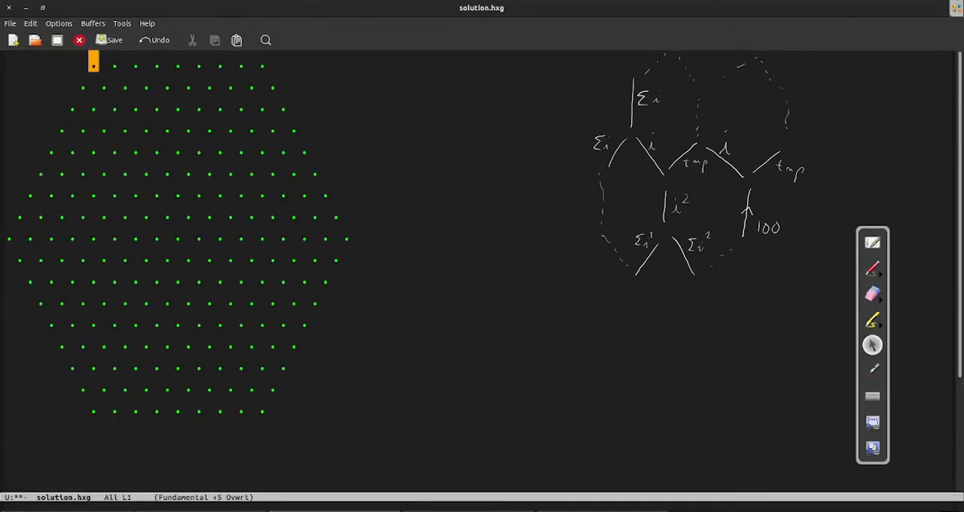
{"action": "type", "text": "00\\{1{"}
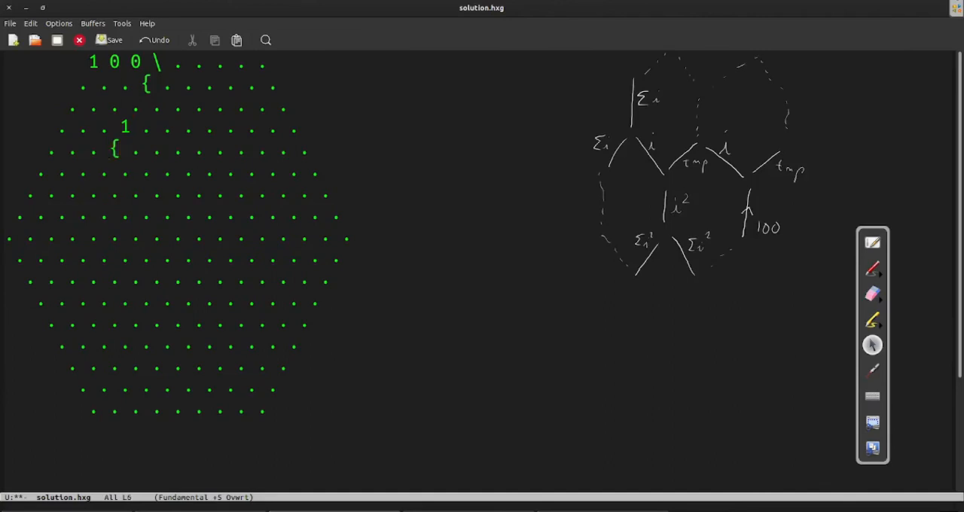
{"action": "type", "text": "_}1/'\".'"}
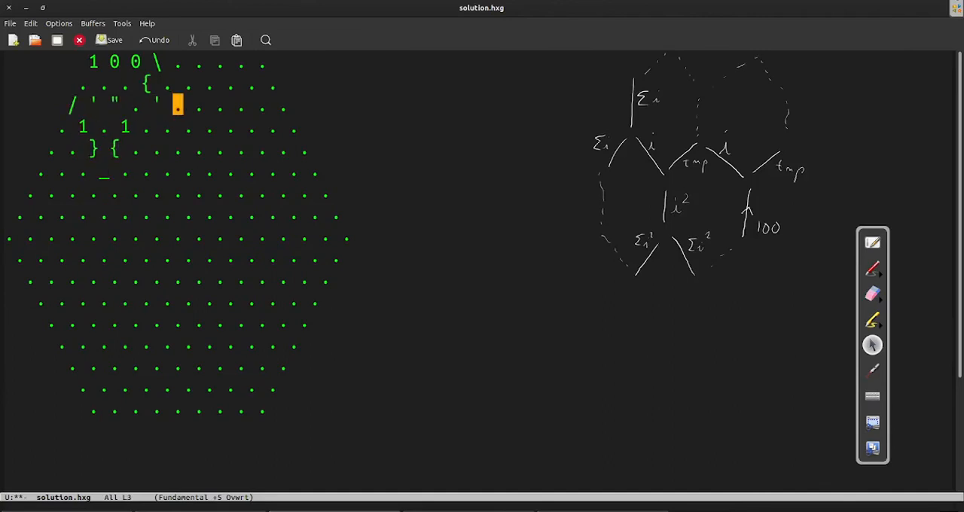
{"action": "type", "text": "/"}
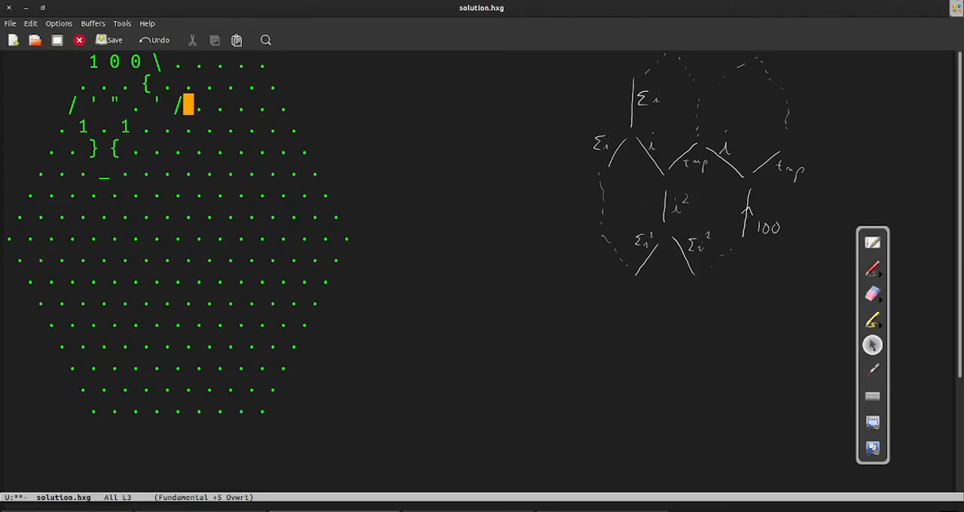
Work the cursor down from the top rows to row 8, placing code along the left side.
{"action": "key", "text": "Up"}
{"action": "type", "text": "/"}
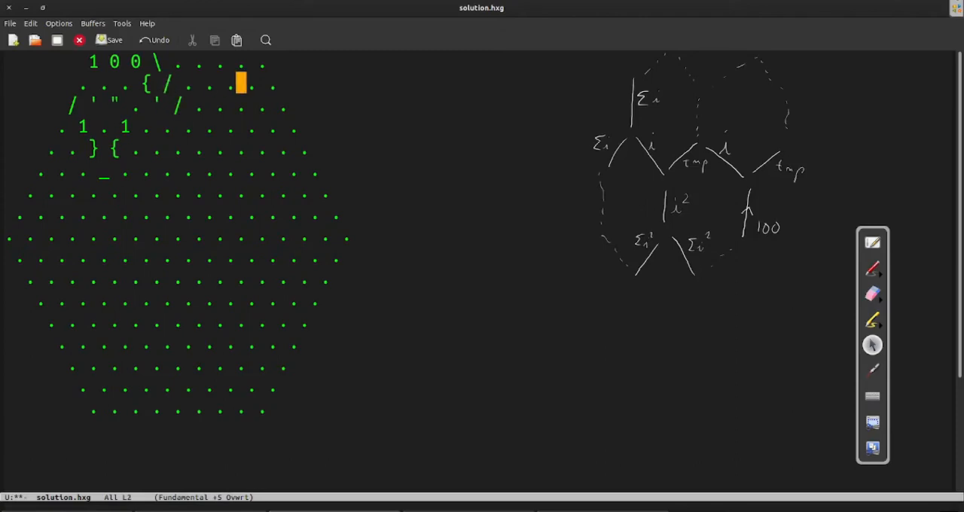
{"action": "type", "text": "\\"}
{"action": "key", "text": "Down"}
{"action": "key", "text": "Down"}
{"action": "key", "text": "Down"}
{"action": "type", "text": "\\ } \\"}
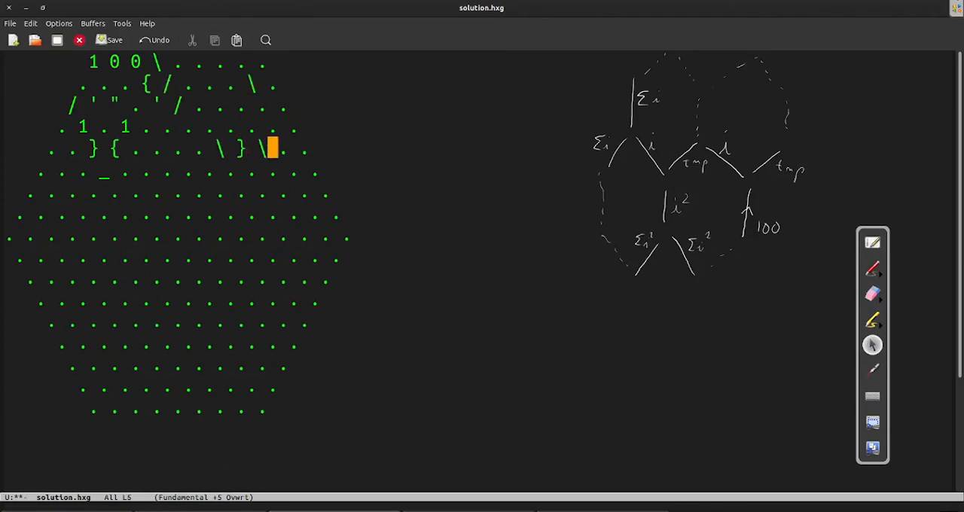
{"action": "key", "text": "Down"}
{"action": "key", "text": "Left"}
{"action": "key", "text": "Left"}
{"action": "type", "text": "{"}
{"action": "key", "text": "Down"}
{"action": "key", "text": "Left"}
{"action": "key", "text": "Left"}
{"action": "type", "text": "\\"}
{"action": "type", "text": " }"}
{"action": "type", "text": " { \\"}
{"action": "key", "text": "Down"}
{"action": "key", "text": "Left"}
{"action": "type", "text": "<"}
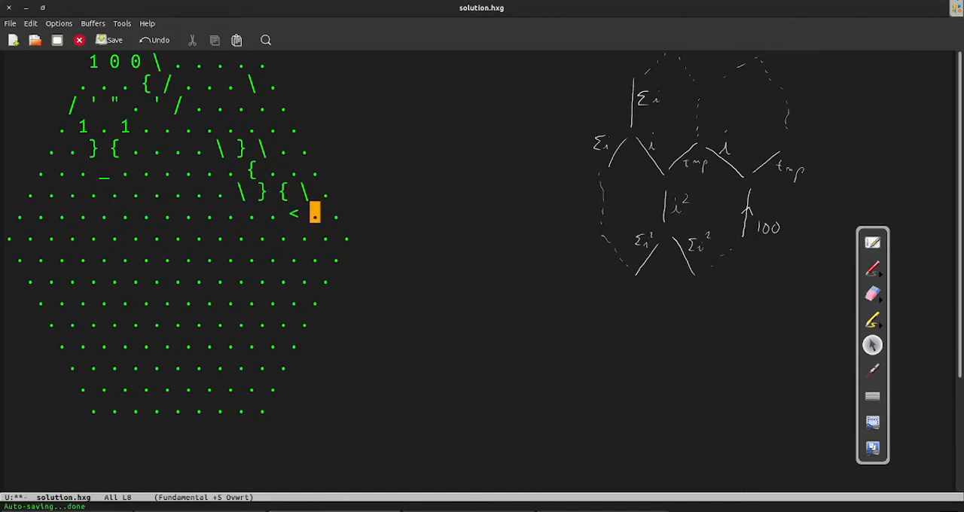
{"action": "key", "text": "Left"}
{"action": "key", "text": "Left"}
{"action": "type", "text": "="}
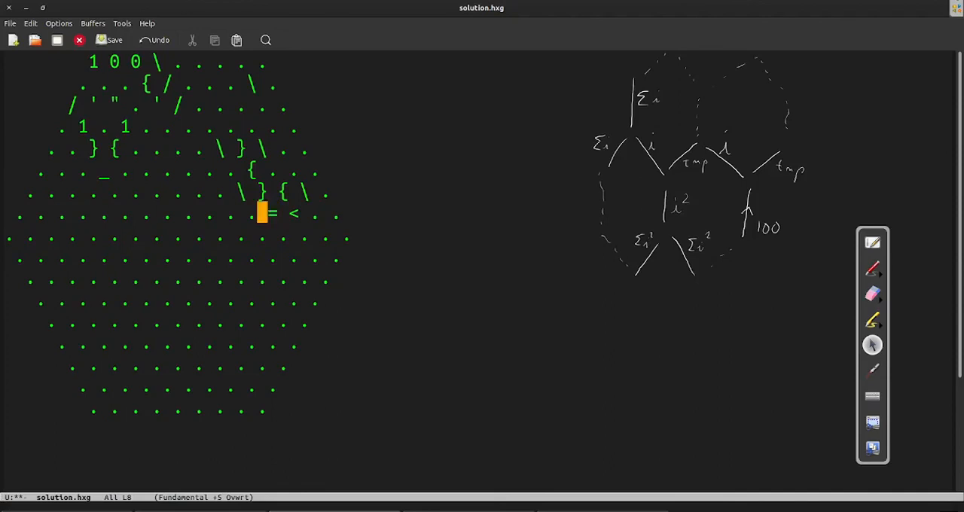
{"action": "key", "text": "Left"}
{"action": "key", "text": "Left"}
{"action": "type", "text": "+"}
{"action": "key", "text": "Left"}
{"action": "key", "text": "Left"}
{"action": "type", "text": "\\"}
{"action": "key", "text": "Up"}
{"action": "type", "text": "|"}
{"action": "key", "text": "Up"}
{"action": "key", "text": "Left"}
{"action": "key", "text": "Left"}
{"action": "type", "text": "_"}
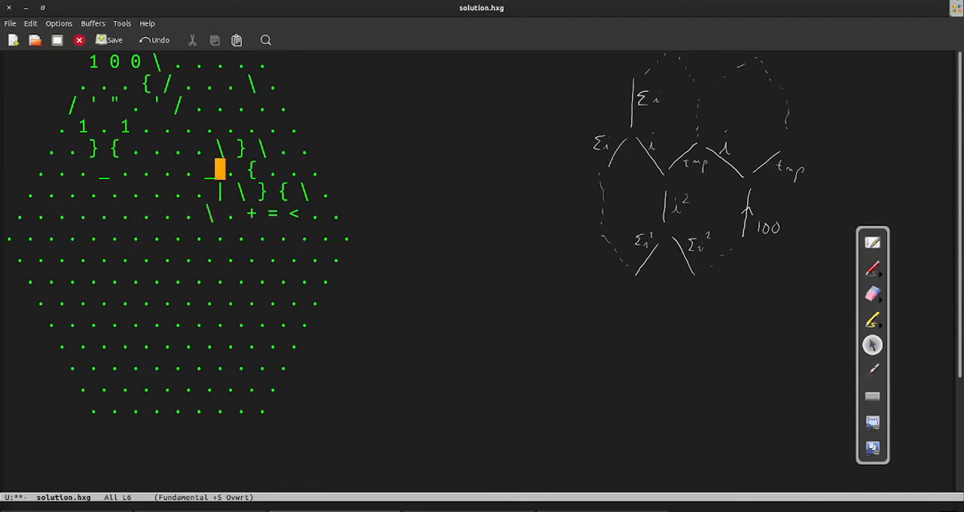
Lay { { = a diagonally down the hexagon's lower-left side from row 8.
{"action": "key", "text": "Down"}
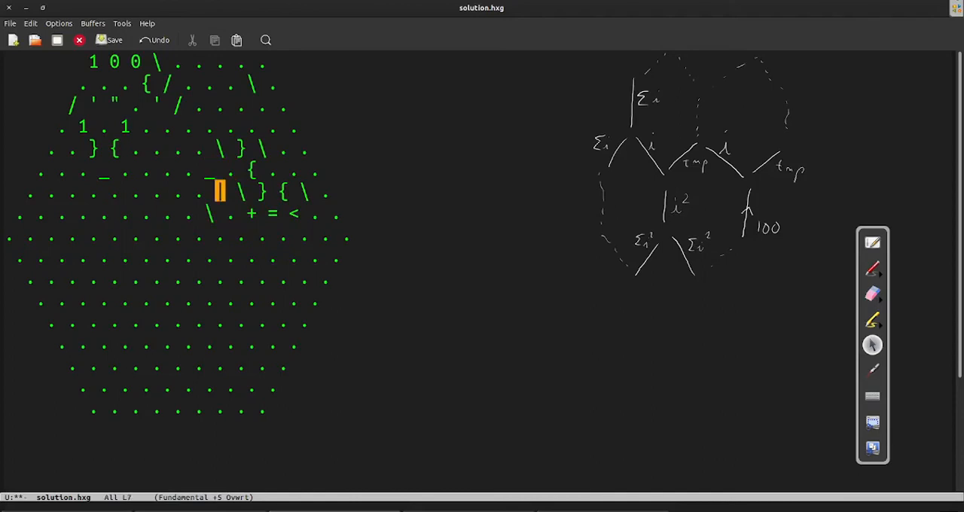
{"action": "key", "text": "Down"}
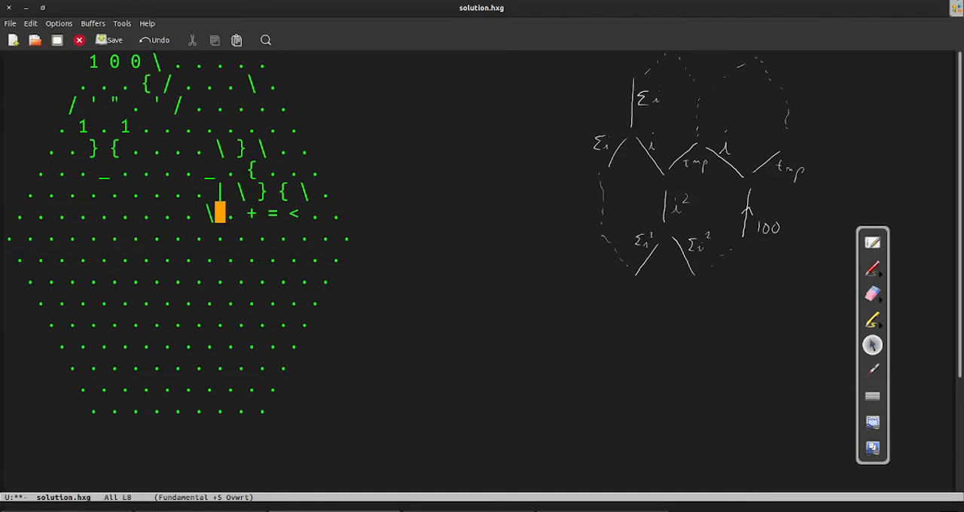
{"action": "key", "text": "Left"}
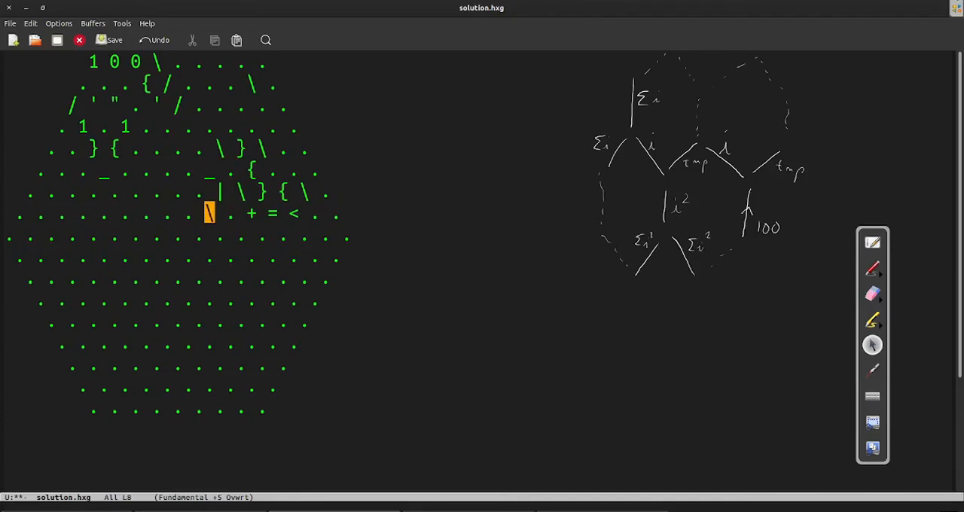
{"action": "key", "text": "Left"}
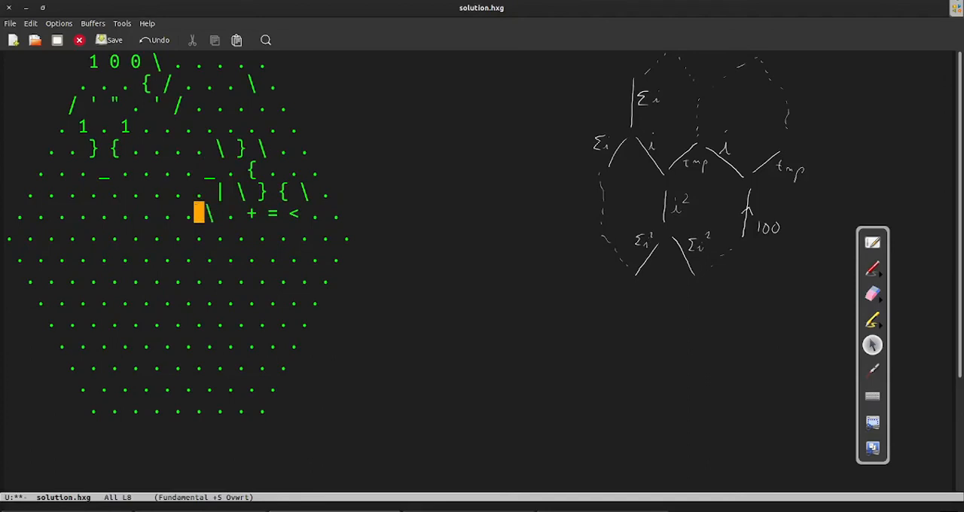
{"action": "key", "text": "Left"}
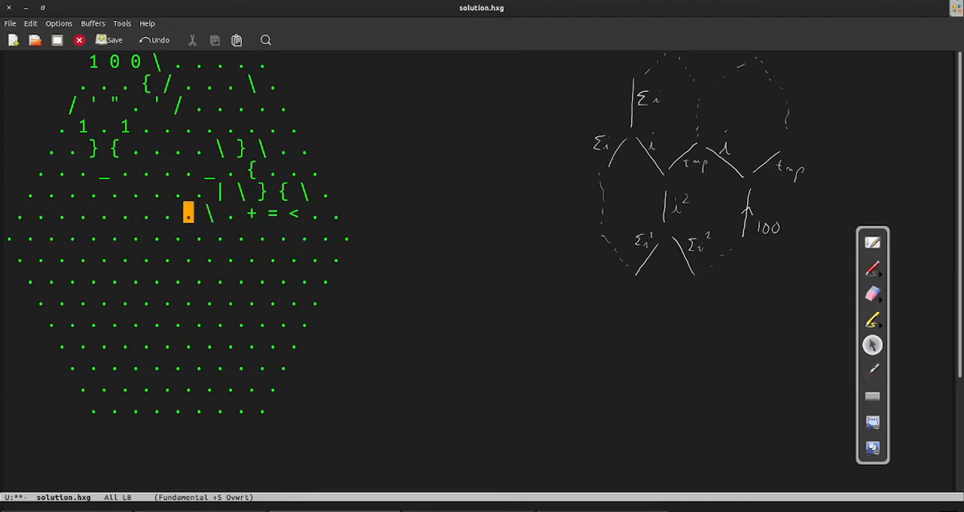
{"action": "type", "text": "{"}
{"action": "key", "text": "Down"}
{"action": "key", "text": "Left"}
{"action": "key", "text": "Left"}
{"action": "type", "text": "="}
{"action": "key", "text": "Down"}
{"action": "key", "text": "Left"}
{"action": "key", "text": "Left"}
{"action": "type", "text": "a&"}
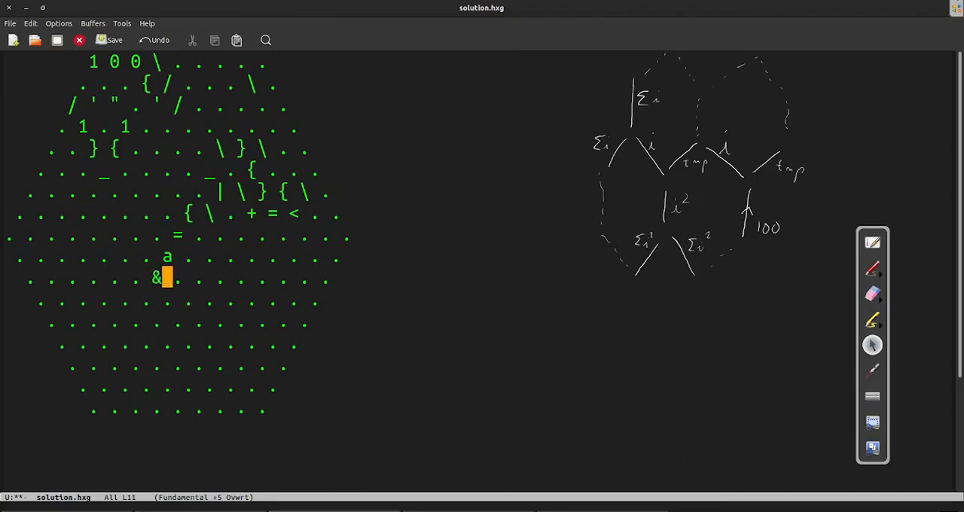
{"action": "key", "text": "Down"}
{"action": "key", "text": "Left"}
{"action": "key", "text": "Left"}
{"action": "type", "text": "{"}
{"action": "key", "text": "Down"}
{"action": "key", "text": "Left"}
{"action": "key", "text": "Left"}
{"action": "type", "text": "{"}
{"action": "key", "text": "Down"}
{"action": "key", "text": "Left"}
{"action": "key", "text": "Left"}
{"action": "type", "text": "="}
{"action": "key", "text": "Down"}
{"action": "key", "text": "Left"}
{"action": "key", "text": "Left"}
{"action": "type", "text": "a"}
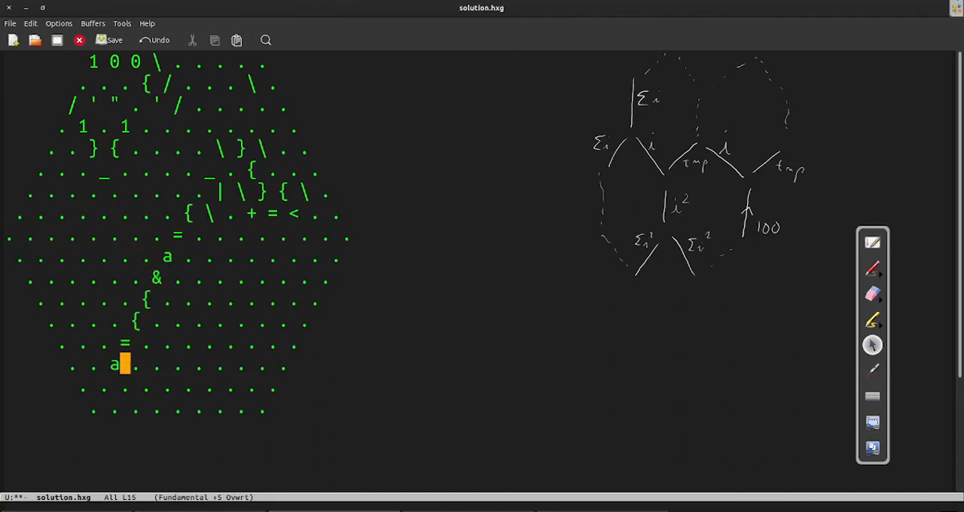
Turn at the bottom with & _ and write { = * back up the left edge.
{"action": "key", "text": "Down"}
{"action": "key", "text": "Left"}
{"action": "key", "text": "Left"}
{"action": "key", "text": "ampersand"}
{"action": "key", "text": "Down"}
{"action": "key", "text": "Left"}
{"action": "key", "text": "Left"}
{"action": "key", "text": "underscore"}
{"action": "key", "text": "Up"}
{"action": "key", "text": "Left"}
{"action": "key", "text": "Left"}
{"action": "key", "text": "braceleft"}
{"action": "key", "text": "Up"}
{"action": "key", "text": "Left"}
{"action": "key", "text": "Left"}
{"action": "key", "text": "equal"}
{"action": "key", "text": "Up"}
{"action": "key", "text": "Left"}
{"action": "key", "text": "Left"}
{"action": "key", "text": "asterisk"}
Continue up the left edge with = } = + / until reaching the middle row.
{"action": "key", "text": "Up"}
{"action": "key", "text": "Left"}
{"action": "key", "text": "Left"}
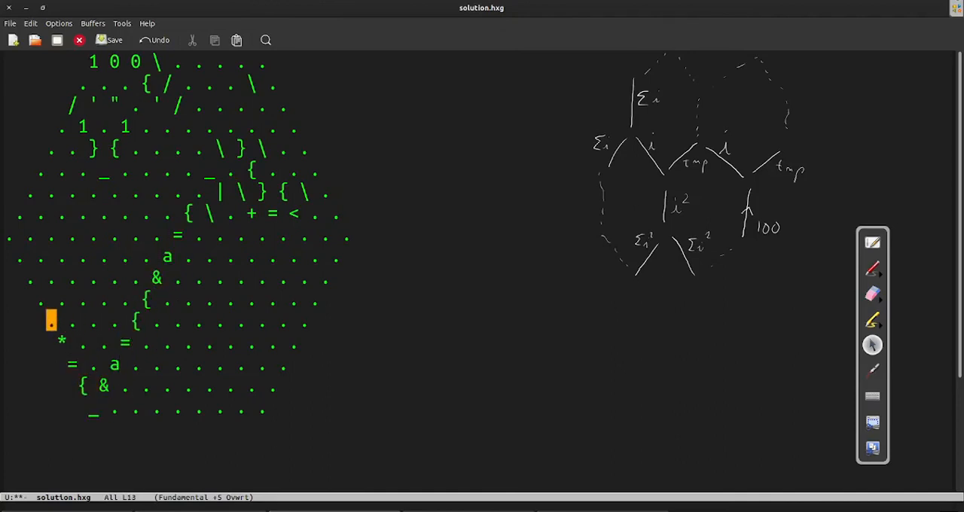
{"action": "key", "text": "equal"}
{"action": "key", "text": "Up"}
{"action": "key", "text": "Left"}
{"action": "key", "text": "Left"}
{"action": "key", "text": "braceright"}
{"action": "key", "text": "Up"}
{"action": "key", "text": "Left"}
{"action": "key", "text": "Left"}
{"action": "key", "text": "equal"}
{"action": "key", "text": "Up"}
{"action": "key", "text": "Left"}
{"action": "key", "text": "Left"}
{"action": "key", "text": "plus"}
{"action": "key", "text": "Up"}
{"action": "key", "text": "Left"}
{"action": "key", "text": "Left"}
{"action": "key", "text": "slash"}
{"action": "key", "text": "Right"}
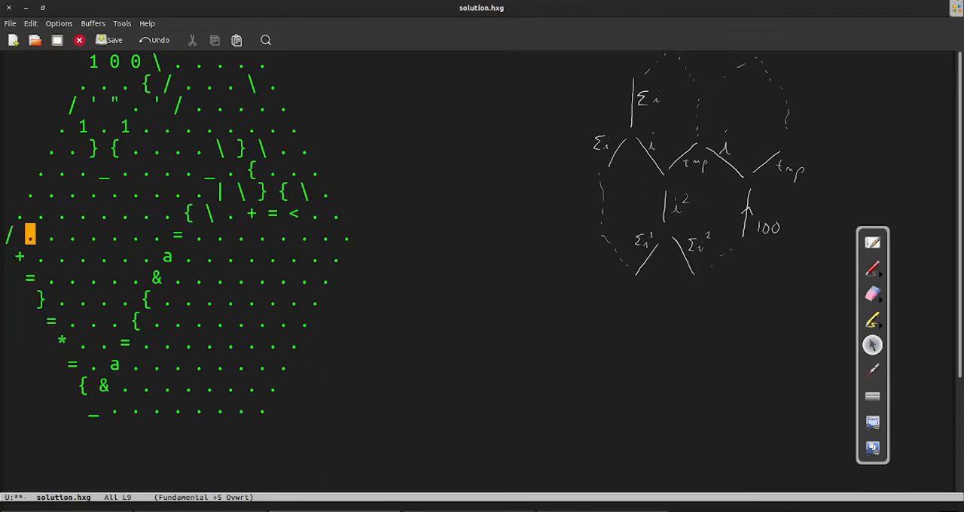
{"action": "type", "text": "} = a ~"}
{"action": "type", "text": " &"}
Put an & right after the ~ on line 9, the hexagon's middle row.
{"action": "key", "text": "Right"}
{"action": "key", "text": "Right"}
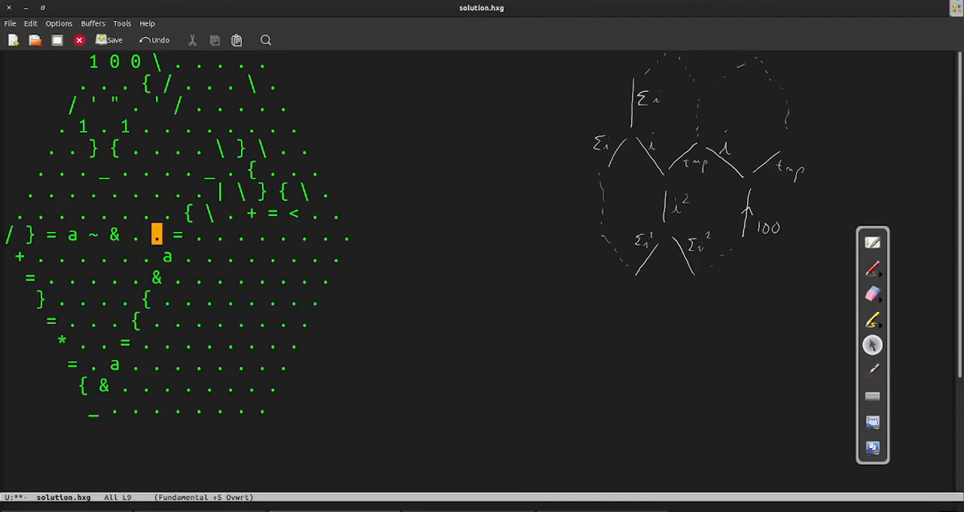
{"action": "type", "text": "$ = } { = ) { "}
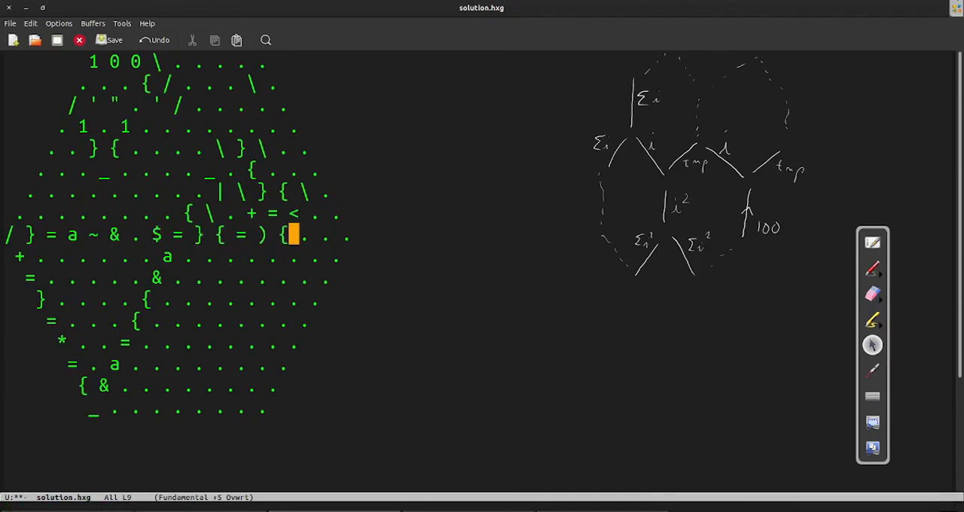
{"action": "type", "text": "} ) /"}
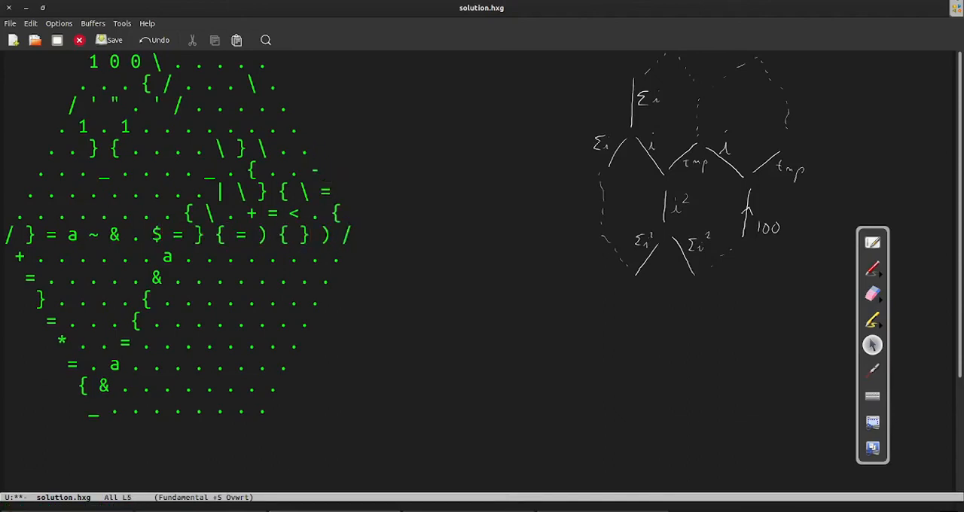
{"action": "type", "text": "{=-_|"}
Carry the code up the right side, adding the > branch on line 4 and $ on line 3.
{"action": "key", "text": "Up"}
{"action": "type", "text": "\\"}
{"action": "key", "text": "Left"}
{"action": "key", "text": "Left"}
{"action": "key", "text": "Left"}
{"action": "type", "text": "~"}
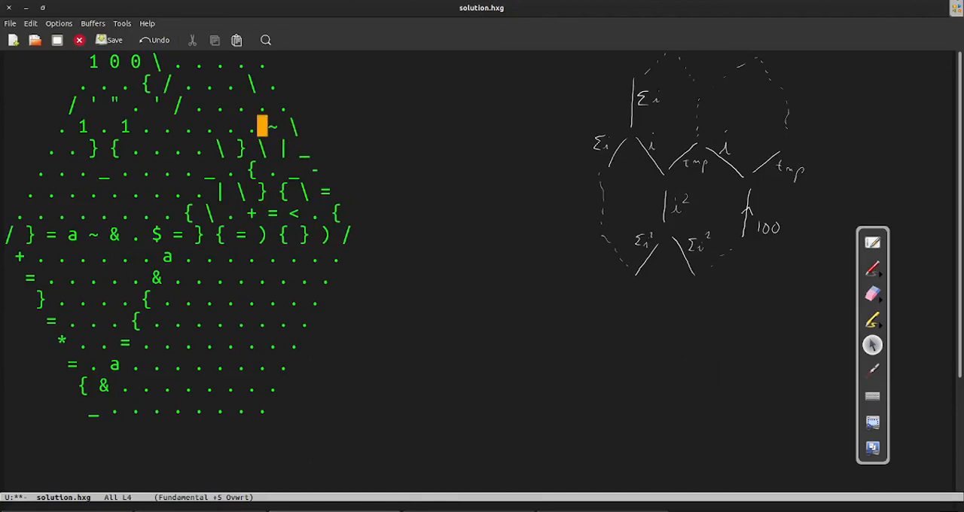
{"action": "key", "text": "Left"}
{"action": "key", "text": "Left"}
{"action": "key", "text": "Left"}
{"action": "key", "text": "Left"}
{"action": "type", "text": ">"}
{"action": "key", "text": "Up"}
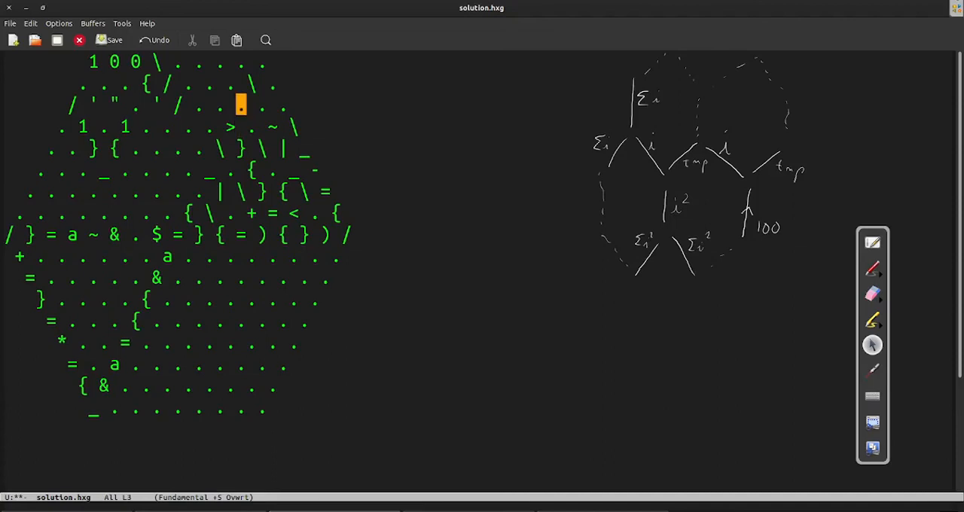
{"action": "type", "text": "$"}
{"action": "key", "text": "Down"}
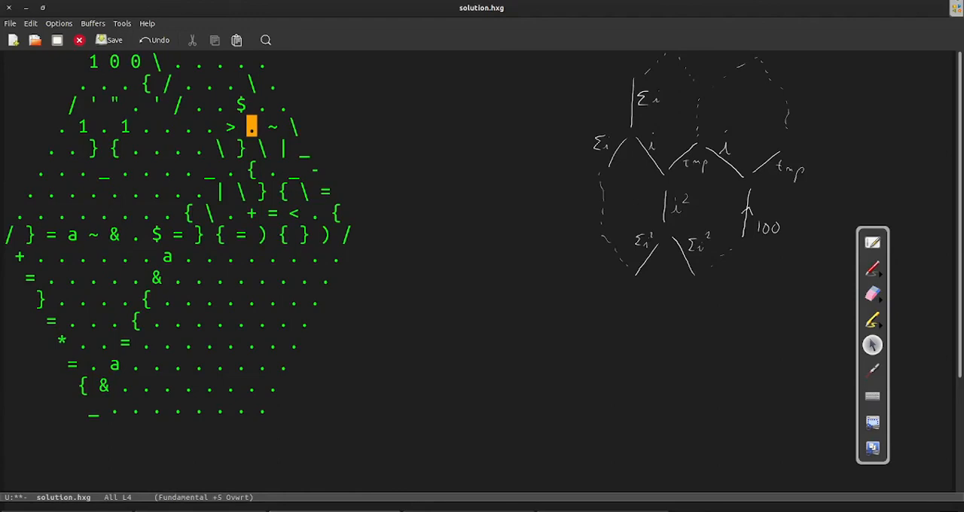
Handwrite Mp = (100−i)×(−1) = i − 100 below the memory sketch with the pen.
{"action": "left_click", "coordinate": [872, 269]}
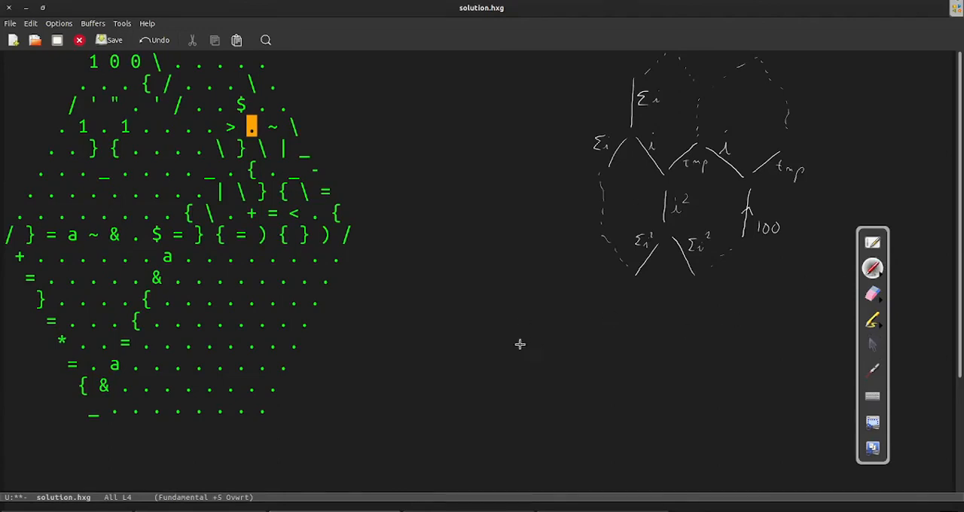
{"action": "left_click_drag", "start_coordinate": [515, 359], "coordinate": [536, 358]}
{"action": "left_click_drag", "start_coordinate": [541, 347], "coordinate": [549, 351]}
{"action": "left_click_drag", "start_coordinate": [554, 347], "coordinate": [558, 347]}
{"action": "left_click_drag", "start_coordinate": [554, 351], "coordinate": [574, 371]}
{"action": "left_click_drag", "start_coordinate": [592, 346], "coordinate": [614, 364]}
{"action": "mouse_move", "coordinate": [644, 337]}
{"action": "left_mouse_down"}
{"action": "mouse_move", "coordinate": [648, 377]}
{"action": "mouse_move", "coordinate": [672, 363]}
{"action": "mouse_move", "coordinate": [705, 369]}
{"action": "left_mouse_up"}
{"action": "left_click_drag", "start_coordinate": [715, 348], "coordinate": [721, 381]}
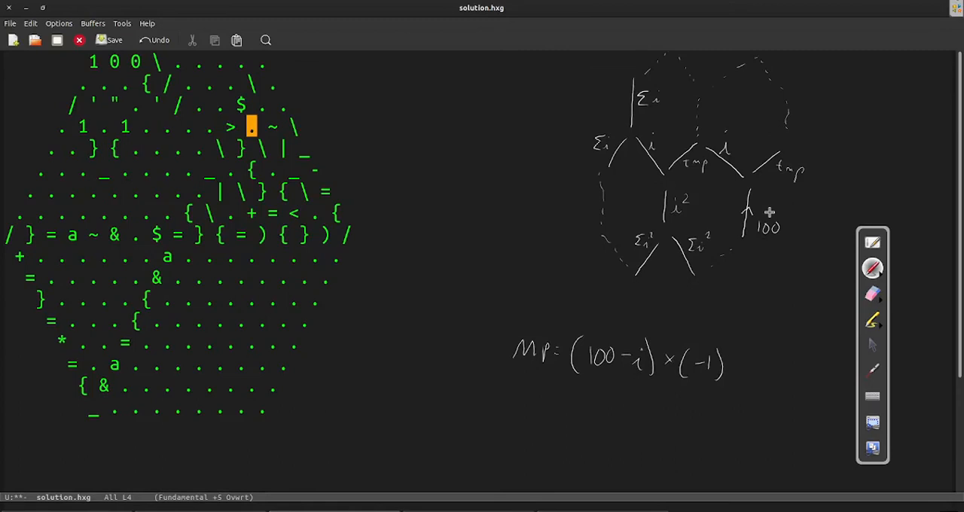
{"action": "left_click_drag", "start_coordinate": [554, 398], "coordinate": [564, 397]}
{"action": "left_click_drag", "start_coordinate": [554, 404], "coordinate": [580, 413]}
{"action": "left_click_drag", "start_coordinate": [591, 400], "coordinate": [602, 399]}
{"action": "left_click_drag", "start_coordinate": [614, 396], "coordinate": [614, 413]}
{"action": "left_click_drag", "start_coordinate": [624, 397], "coordinate": [636, 399]}
Add the conditions: i > 100 rotates right, i ≤ 100 rotates left; return to the pointer.
{"action": "left_click_drag", "start_coordinate": [469, 423], "coordinate": [470, 433]}
{"action": "left_click_drag", "start_coordinate": [482, 415], "coordinate": [478, 435]}
{"action": "left_click_drag", "start_coordinate": [507, 407], "coordinate": [521, 389]}
{"action": "left_click_drag", "start_coordinate": [527, 390], "coordinate": [530, 407]}
{"action": "mouse_move", "coordinate": [503, 428]}
{"action": "left_mouse_down"}
{"action": "mouse_move", "coordinate": [504, 438]}
{"action": "mouse_move", "coordinate": [527, 437]}
{"action": "left_mouse_up"}
{"action": "left_click_drag", "start_coordinate": [538, 424], "coordinate": [537, 424]}
{"action": "left_click_drag", "start_coordinate": [546, 424], "coordinate": [553, 442]}
{"action": "left_click_drag", "start_coordinate": [567, 426], "coordinate": [571, 438]}
{"action": "left_click_drag", "start_coordinate": [575, 426], "coordinate": [619, 437]}
{"action": "left_click_drag", "start_coordinate": [627, 428], "coordinate": [633, 441]}
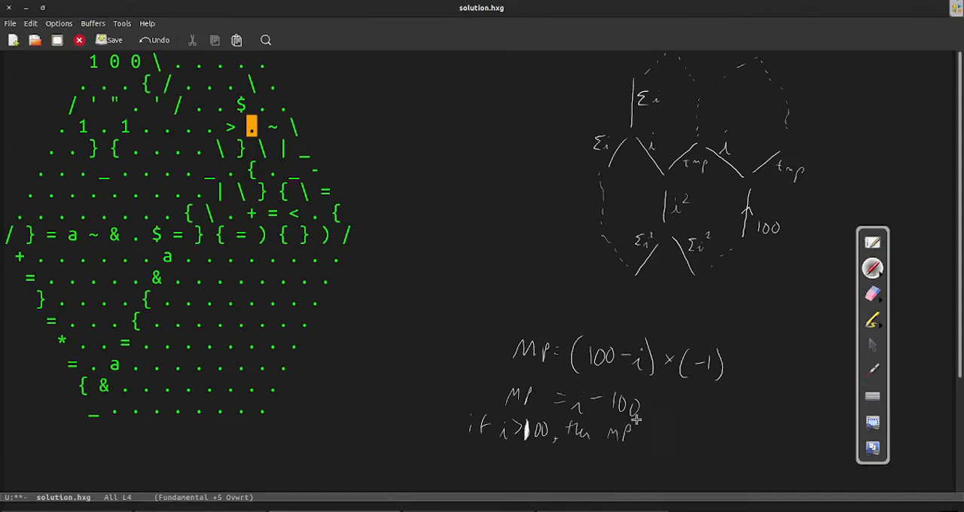
{"action": "left_click_drag", "start_coordinate": [526, 420], "coordinate": [526, 437]}
{"action": "mouse_move", "coordinate": [630, 431]}
{"action": "left_mouse_down"}
{"action": "mouse_move", "coordinate": [658, 440]}
{"action": "mouse_move", "coordinate": [808, 426]}
{"action": "left_mouse_up"}
{"action": "mouse_move", "coordinate": [469, 457]}
{"action": "left_mouse_down"}
{"action": "mouse_move", "coordinate": [482, 467]}
{"action": "mouse_move", "coordinate": [687, 466]}
{"action": "left_mouse_up"}
{"action": "left_click_drag", "start_coordinate": [704, 461], "coordinate": [804, 463]}
{"action": "left_click", "coordinate": [872, 344]}
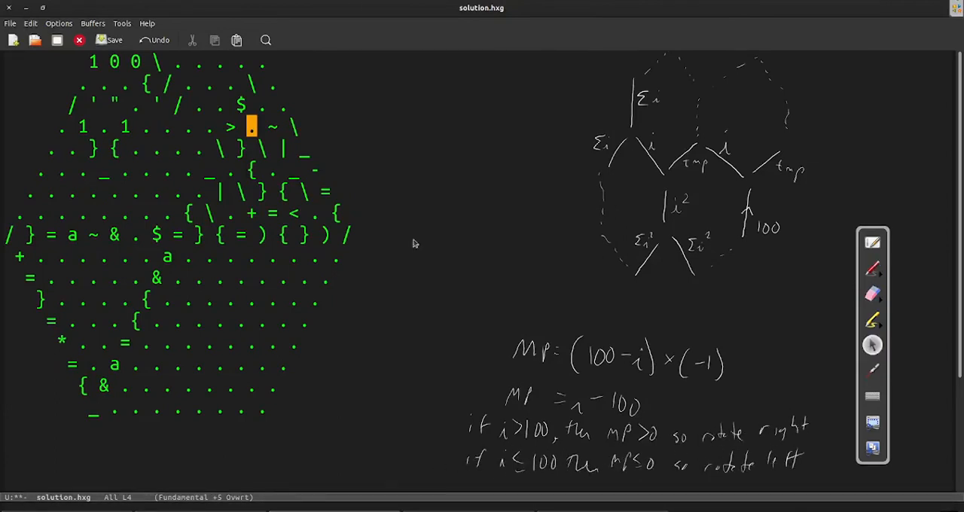
Position around the > on the top rows to add the $ _ branch cells.
{"action": "key", "text": "Left"}
{"action": "key", "text": "Left"}
{"action": "key", "text": "Up"}
{"action": "key", "text": "Left"}
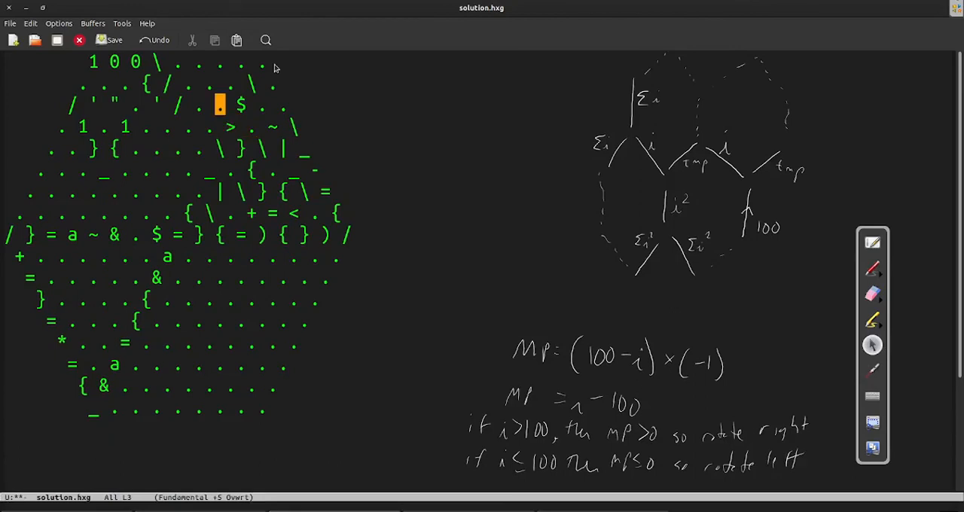
{"action": "key", "text": "Up"}
{"action": "key", "text": "Right"}
{"action": "key", "text": "Left"}
{"action": "key", "text": "Left"}
{"action": "key", "text": "Left"}
{"action": "type", "text": "$ _{ }}"}
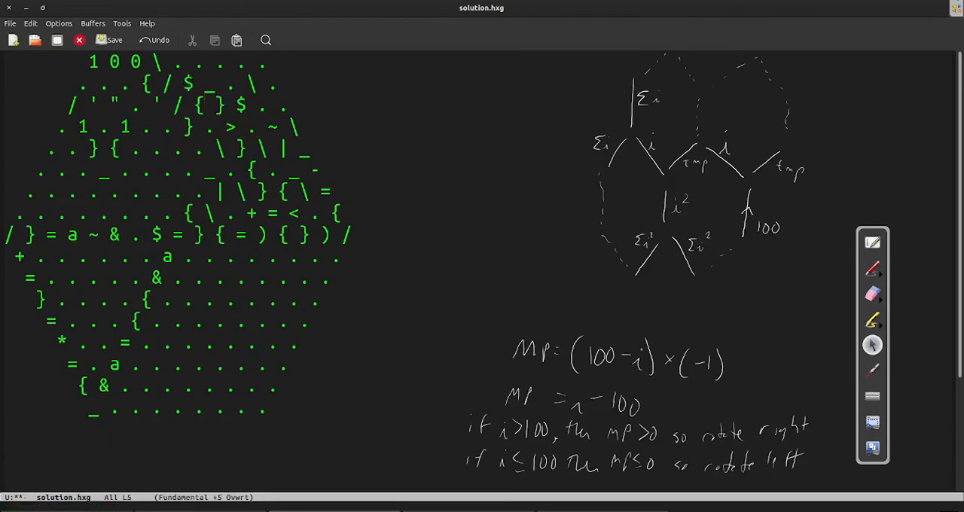
{"action": "type", "text": "&"}
Fill the interior diagonal down to line 14, ending with \ $ = - ! @, then jump to file end.
{"action": "key", "text": "Down"}
{"action": "key", "text": "Left"}
{"action": "key", "text": "Left"}
{"action": "type", "text": "'"}
{"action": "key", "text": "Down"}
{"action": "key", "text": "Left"}
{"action": "key", "text": "Left"}
{"action": "type", "text": "a&"}
{"action": "type", "text": "{"}
{"action": "key", "text": "Down"}
{"action": "key", "text": "Left"}
{"action": "key", "text": "Left"}
{"action": "type", "text": "="}
{"action": "key", "text": "Down"}
{"action": "key", "text": "Left"}
{"action": "key", "text": "Left"}
{"action": "type", "text": "*"}
{"action": "key", "text": "Down"}
{"action": "key", "text": "Left"}
{"action": "key", "text": "Left"}
{"action": "type", "text": "\""}
{"action": "key", "text": "Down"}
{"action": "key", "text": "Left"}
{"action": "key", "text": "Left"}
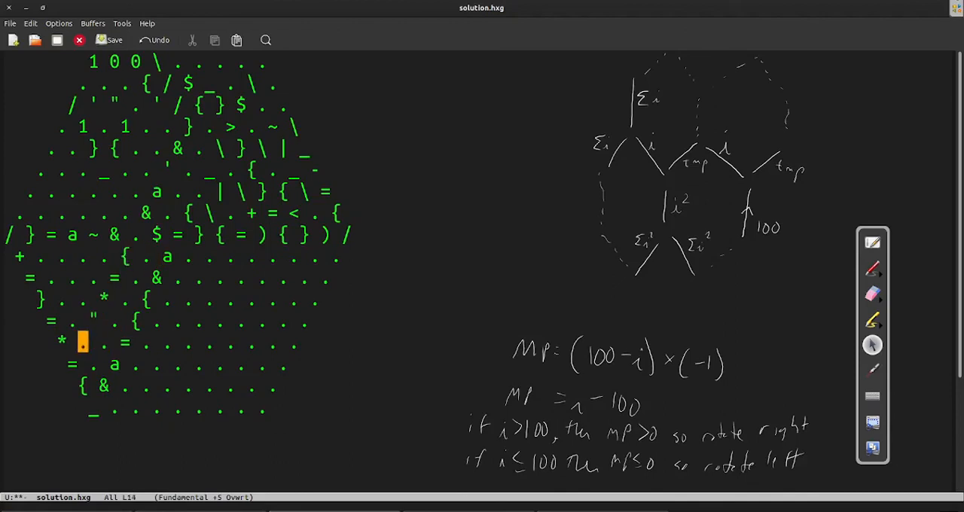
{"action": "type", "text": "\\ $ = - ! @"}
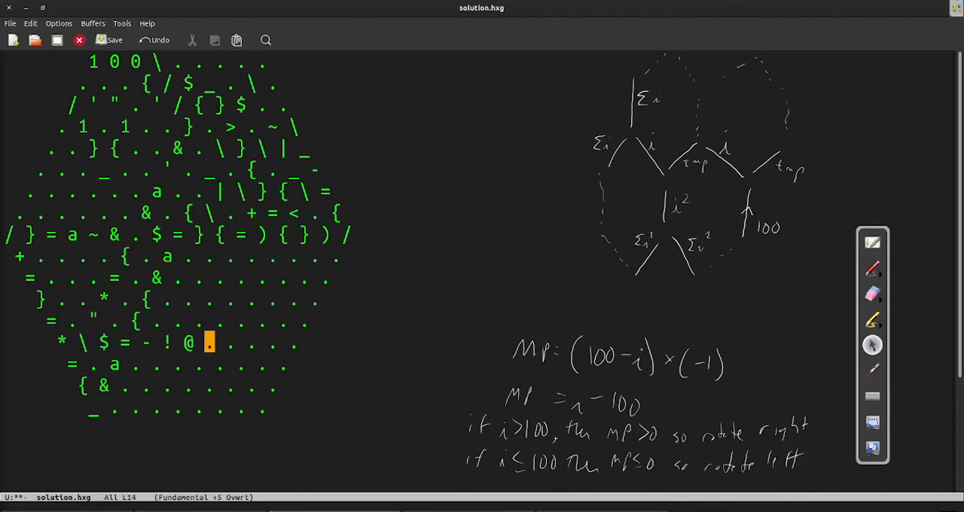
{"action": "key", "text": "Down"}
{"action": "key", "text": "Down"}
{"action": "key", "text": "Down"}
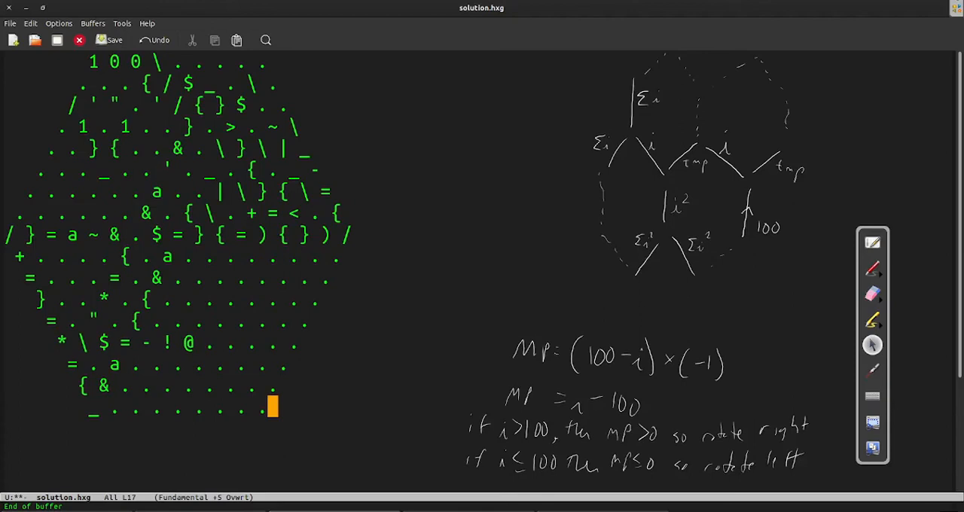
Handwrite the final answer = 25,164,150 beneath the hexagon code with the pen.
{"action": "left_click", "coordinate": [872, 268]}
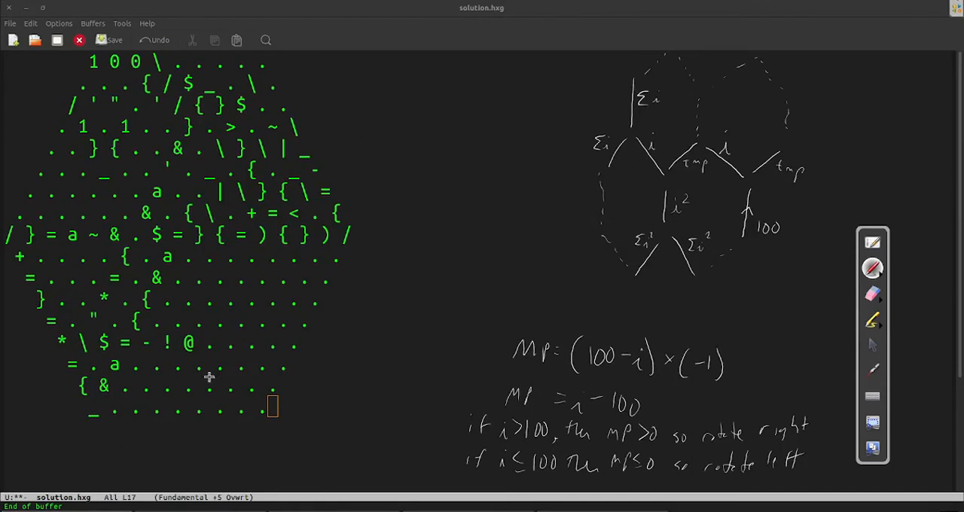
{"action": "left_click_drag", "start_coordinate": [70, 444], "coordinate": [84, 442]}
{"action": "mouse_move", "coordinate": [71, 454]}
{"action": "left_mouse_down"}
{"action": "mouse_move", "coordinate": [117, 450]}
{"action": "mouse_move", "coordinate": [121, 467]}
{"action": "left_mouse_up"}
{"action": "mouse_move", "coordinate": [142, 438]}
{"action": "left_mouse_down"}
{"action": "mouse_move", "coordinate": [130, 467]}
{"action": "mouse_move", "coordinate": [167, 437]}
{"action": "left_mouse_up"}
{"action": "mouse_move", "coordinate": [167, 443]}
{"action": "left_mouse_down"}
{"action": "mouse_move", "coordinate": [169, 458]}
{"action": "mouse_move", "coordinate": [233, 444]}
{"action": "left_mouse_up"}
{"action": "mouse_move", "coordinate": [230, 435]}
{"action": "left_mouse_down"}
{"action": "mouse_move", "coordinate": [230, 453]}
{"action": "mouse_move", "coordinate": [254, 452]}
{"action": "mouse_move", "coordinate": [282, 432]}
{"action": "mouse_move", "coordinate": [237, 453]}
{"action": "left_mouse_up"}
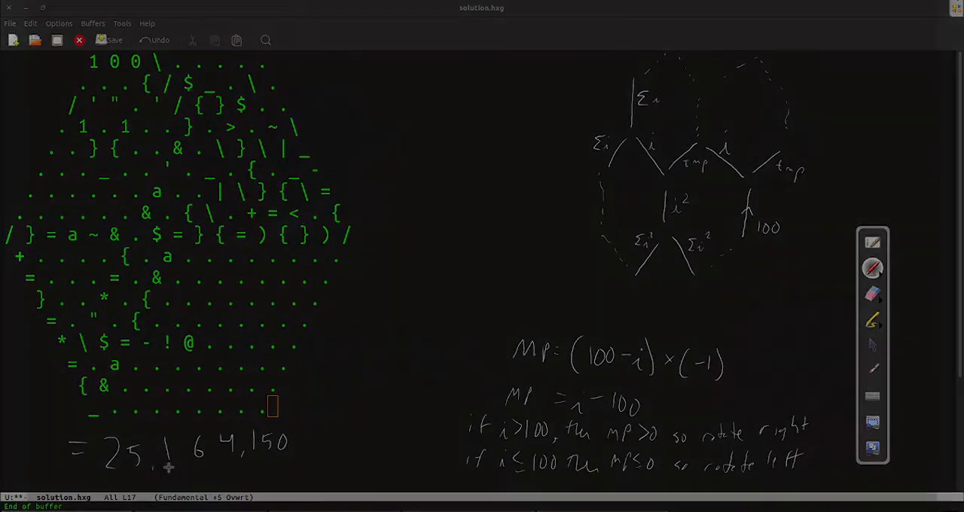